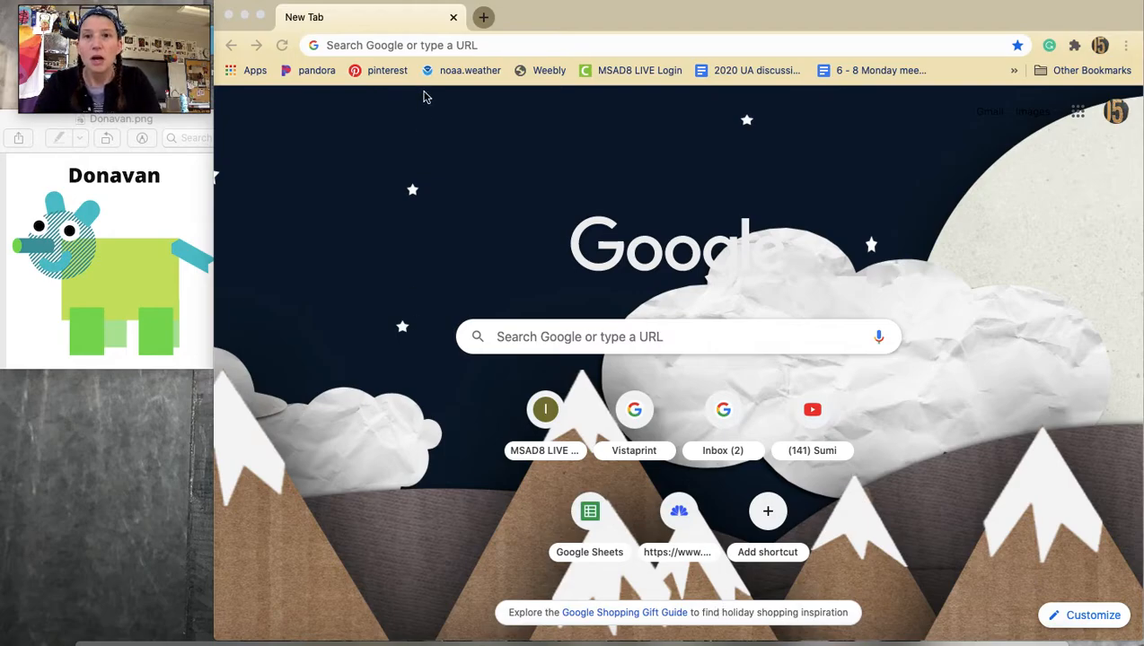
# Open canva.com and start a new Instagram Post design.
pyautogui.click(449, 47)
pyautogui.write('canva')
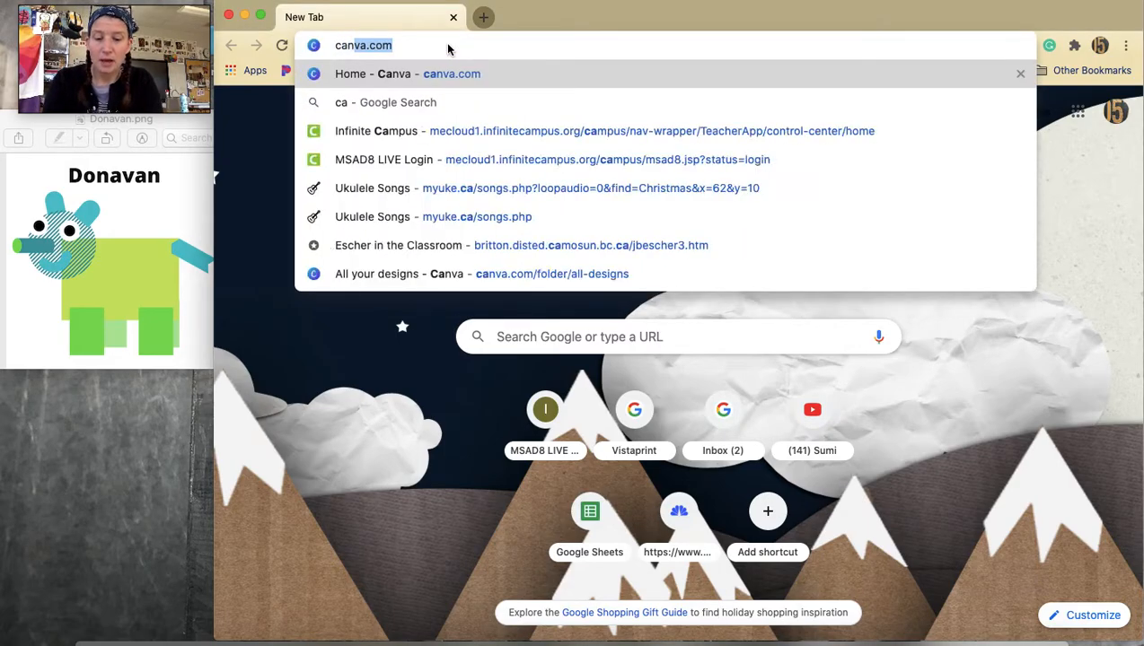
pyautogui.press('BackSpace')
pyautogui.write('.com')
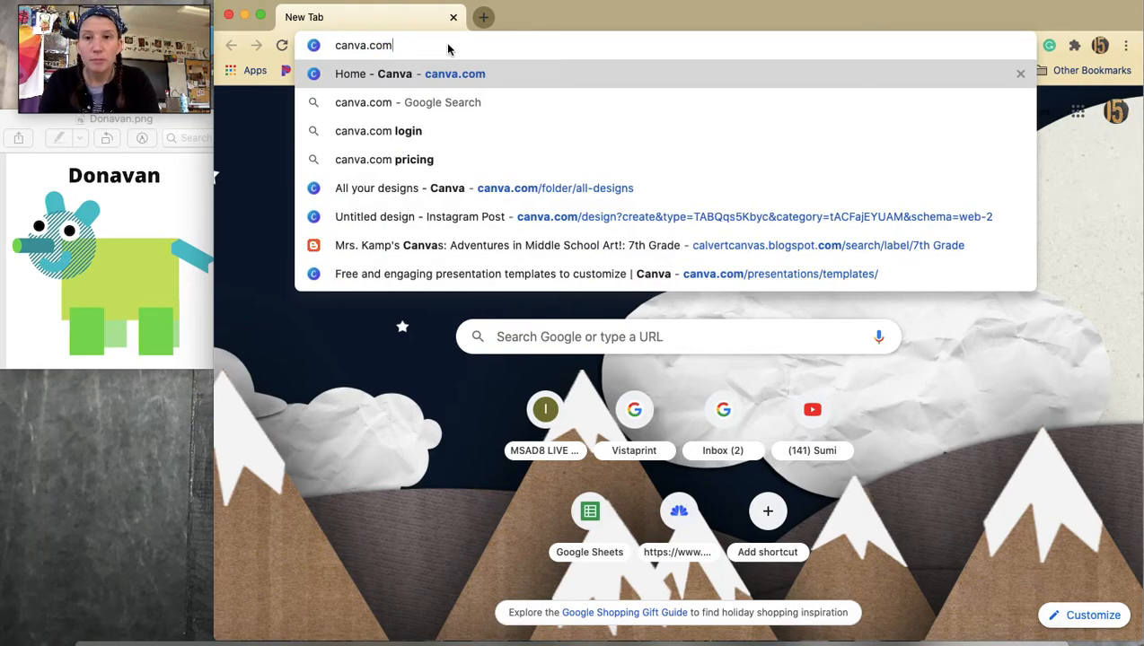
pyautogui.press('Return')
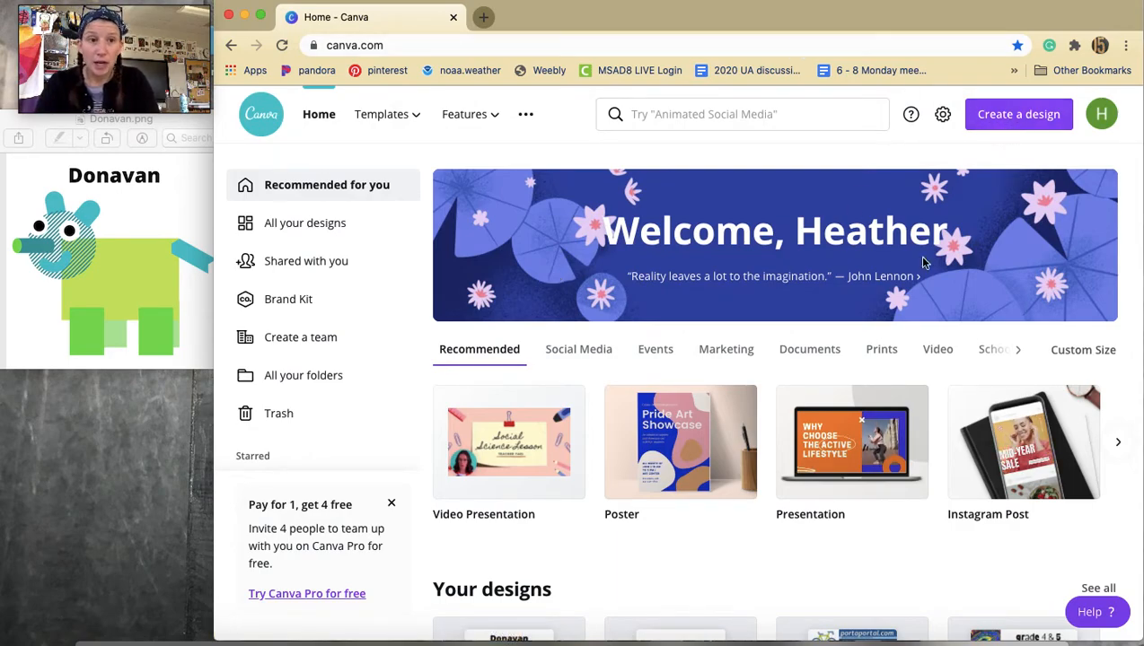
pyautogui.click(1007, 121)
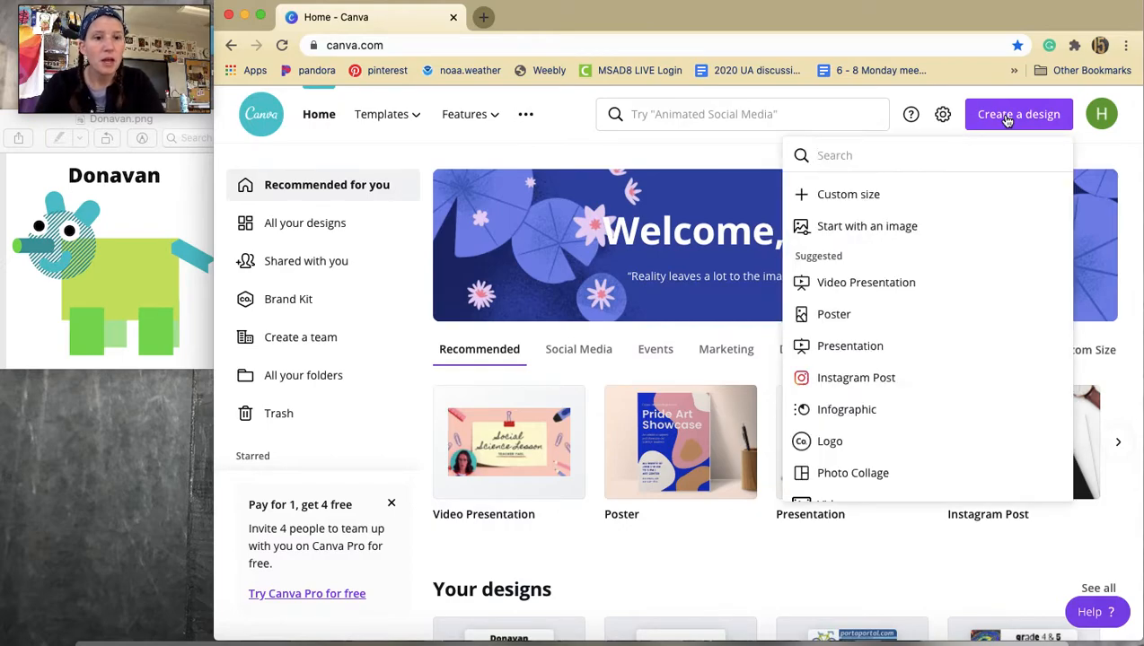
pyautogui.click(858, 378)
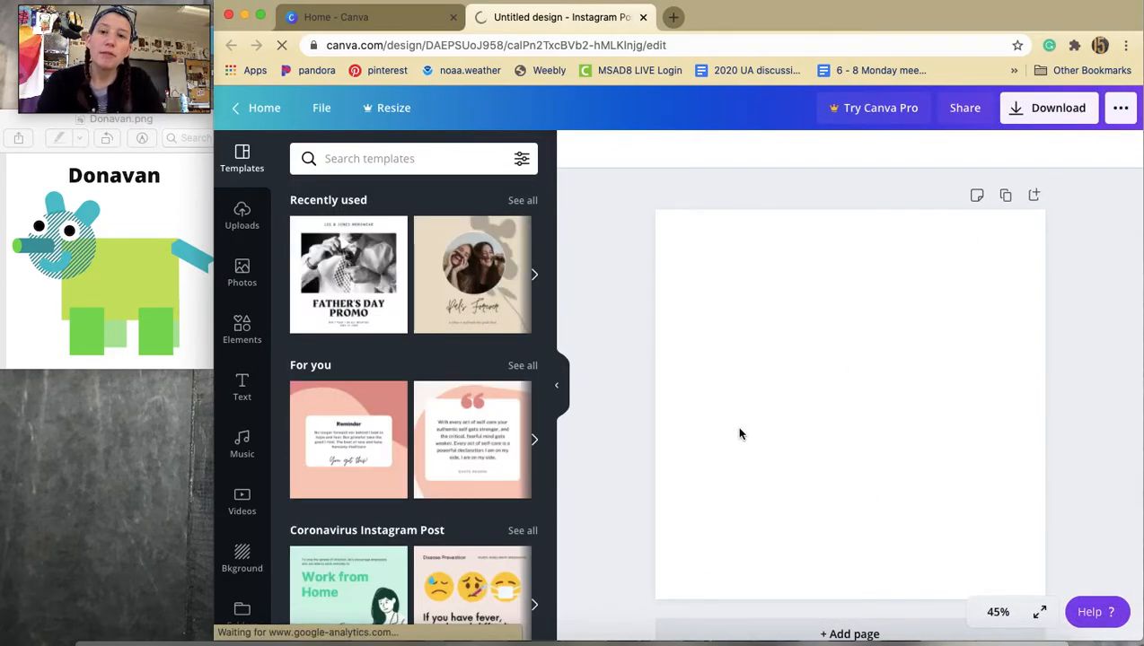
# Try crumpled paper, snowy forest and grey wood plank backgrounds, then set the background back to plain white.
pyautogui.click(243, 558)
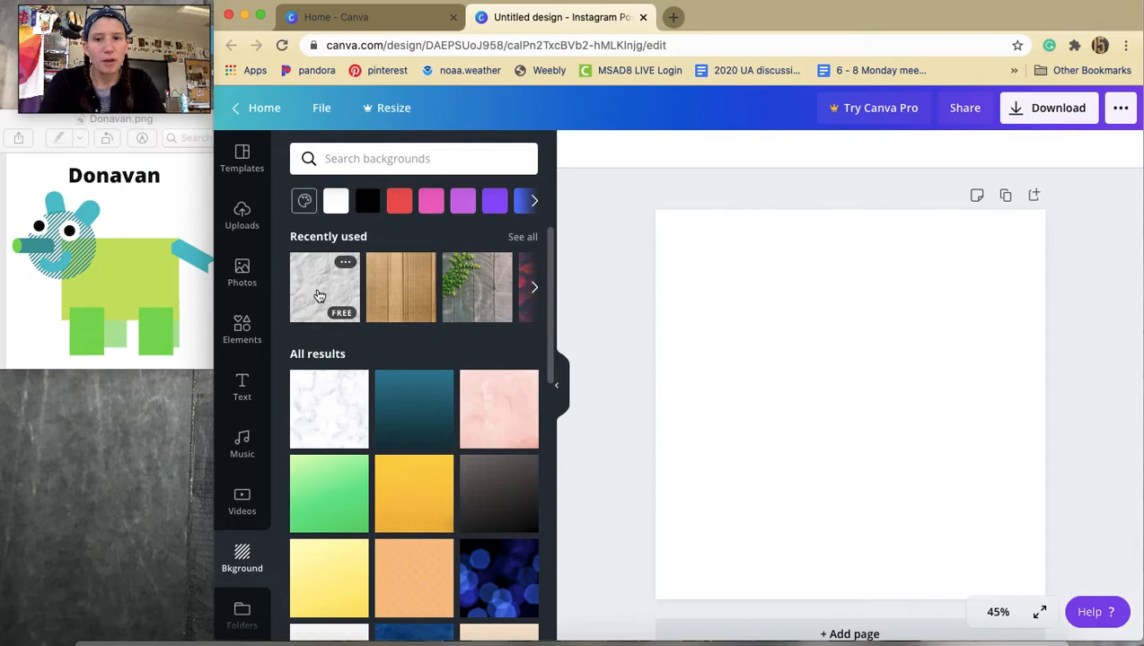
pyautogui.click(319, 296)
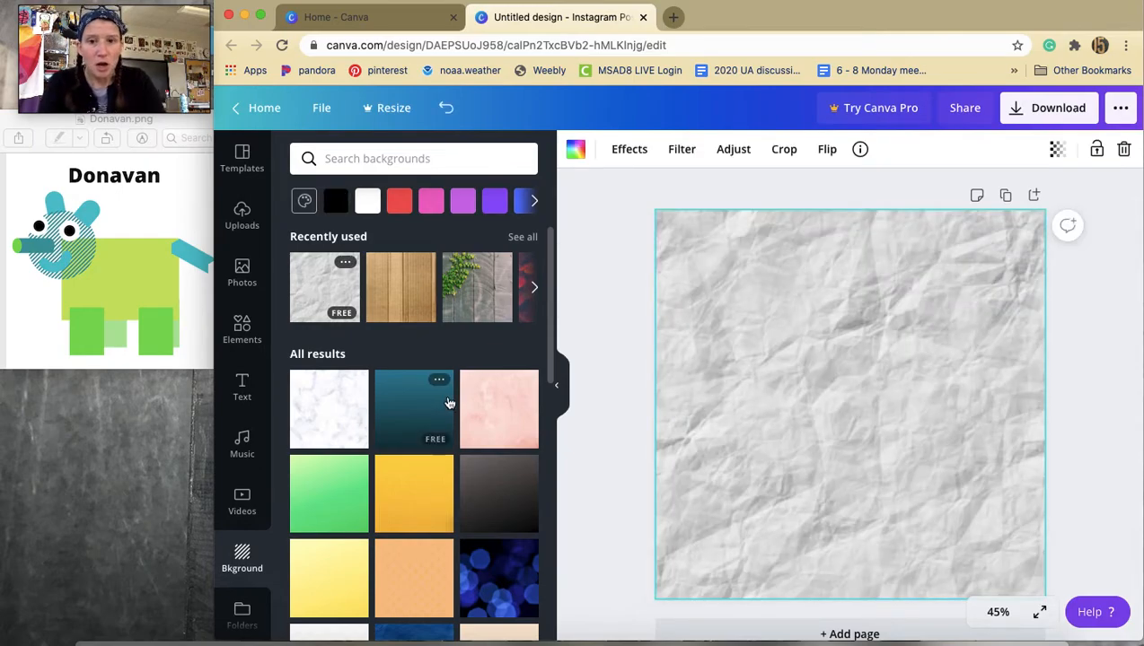
pyautogui.scroll(-3, 440, 395)
pyautogui.scroll(-3, 437, 455)
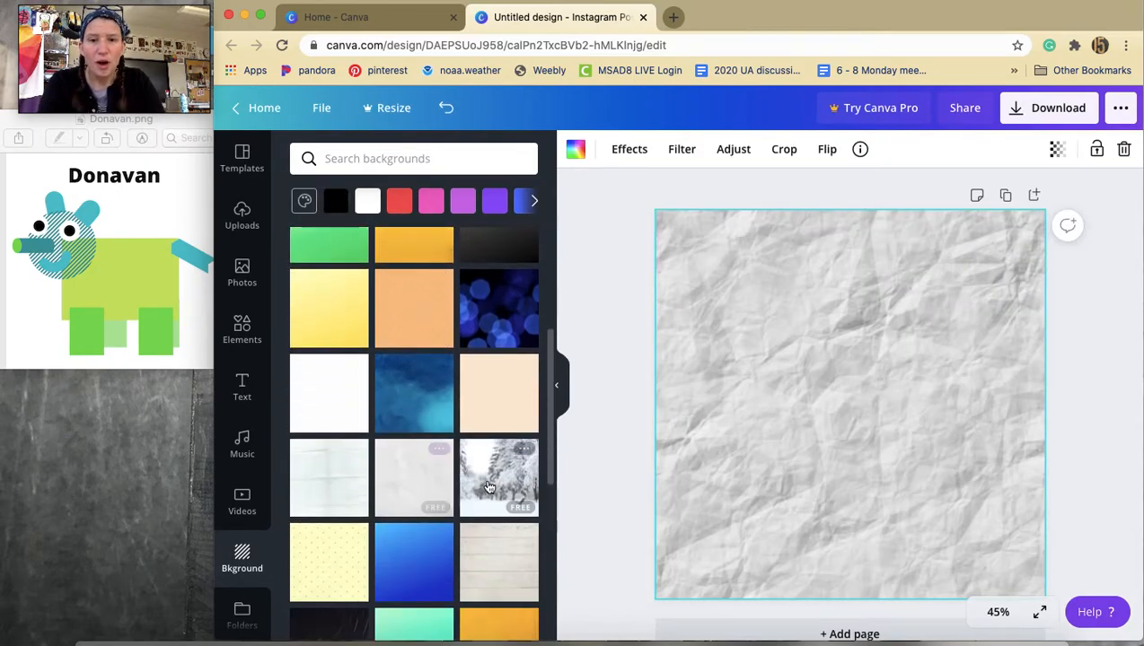
pyautogui.click(498, 485)
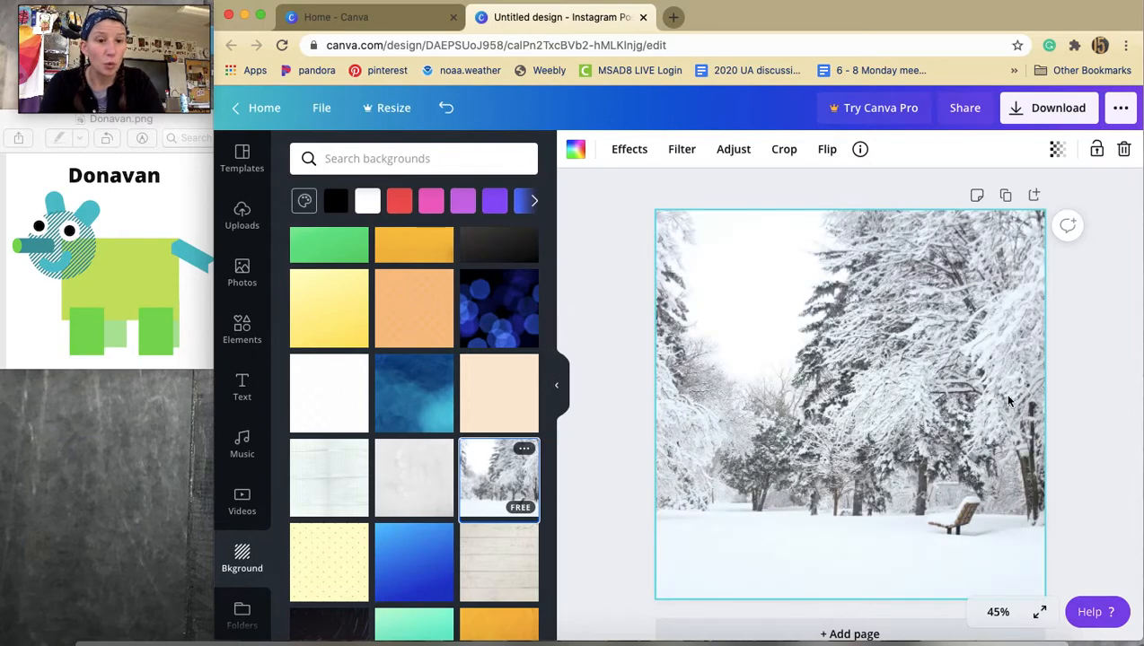
pyautogui.scroll(-8, 378, 535)
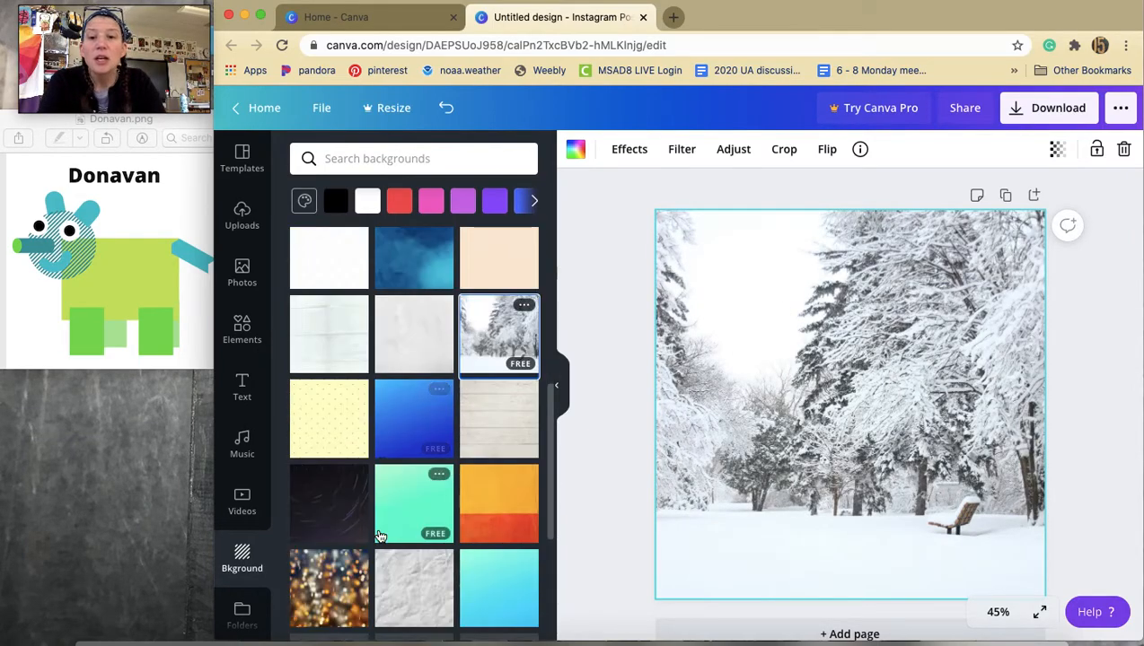
pyautogui.scroll(-3, 378, 534)
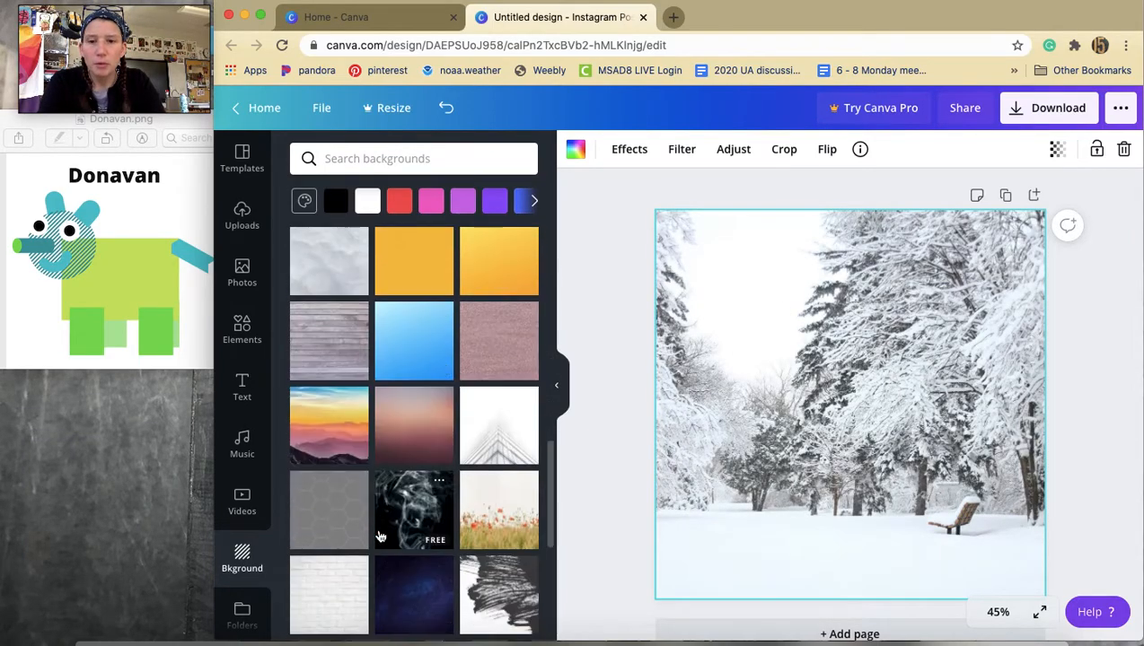
pyautogui.click(321, 331)
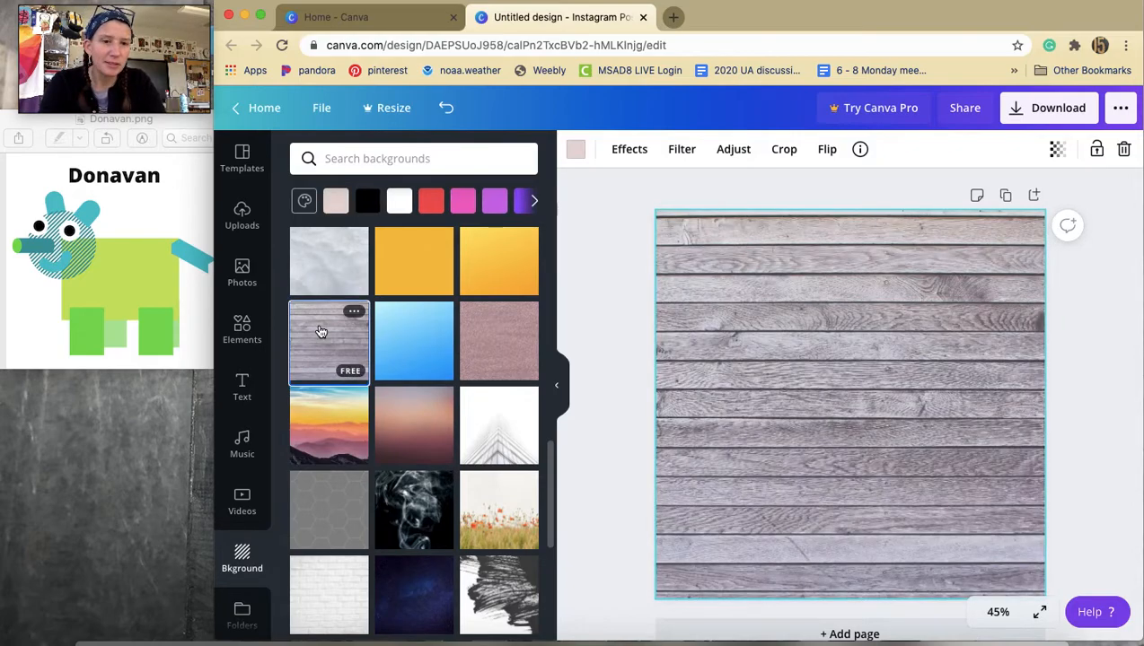
pyautogui.scroll(10, 319, 326)
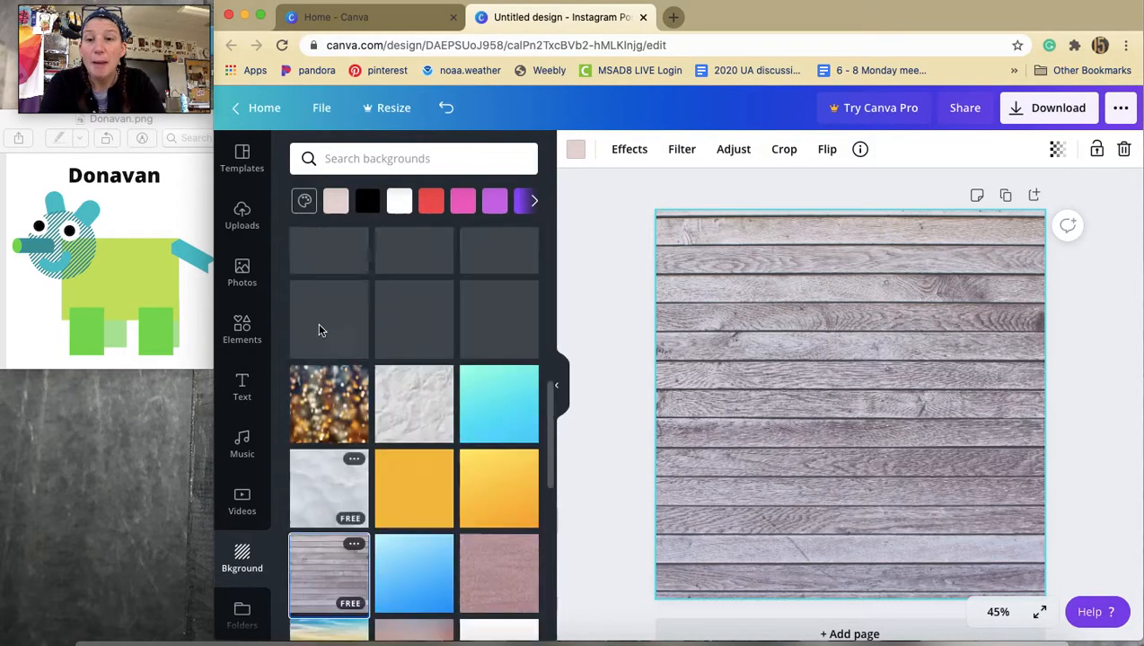
pyautogui.click(398, 201)
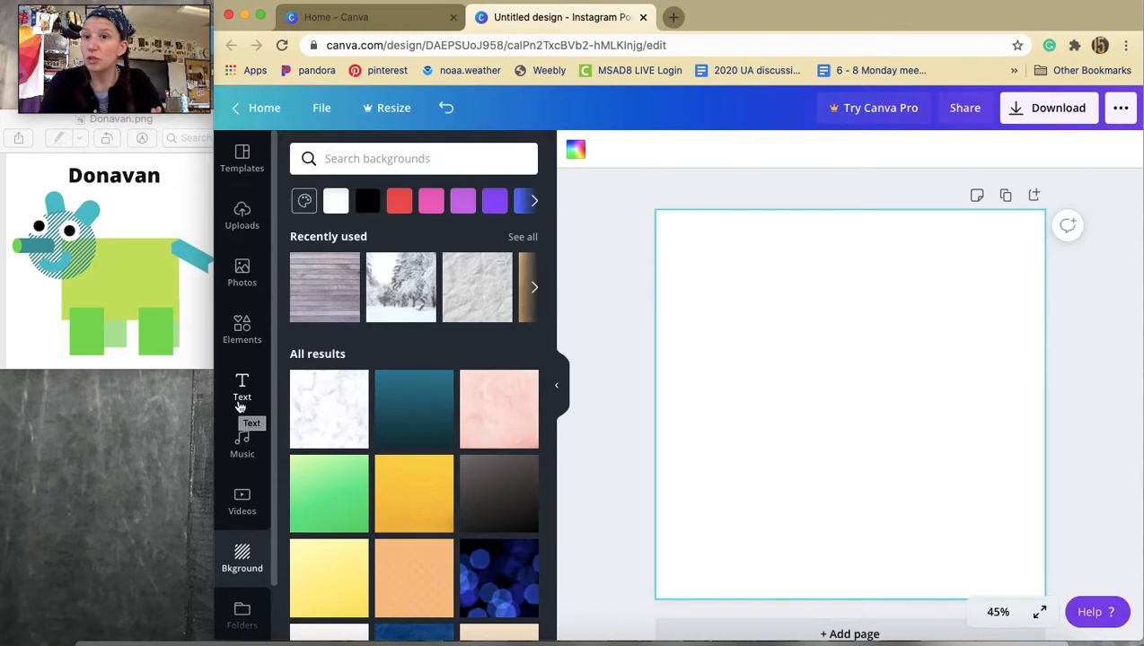
# Add a square from the Shapes elements onto the middle of the canvas.
pyautogui.click(241, 329)
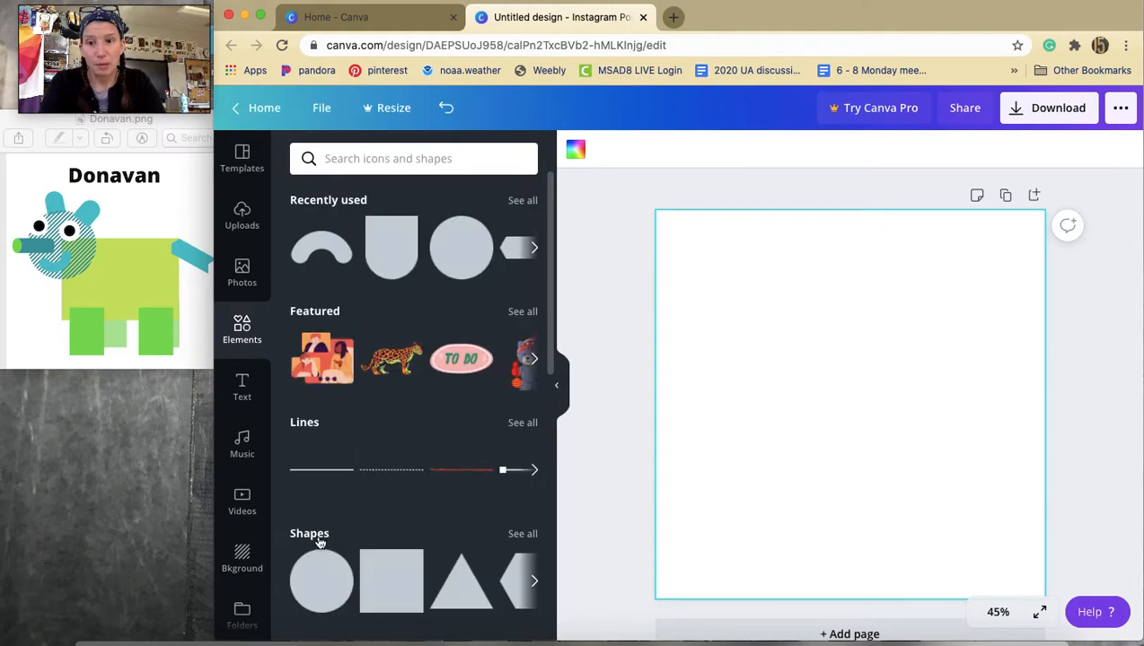
pyautogui.scroll(-15, 356, 473)
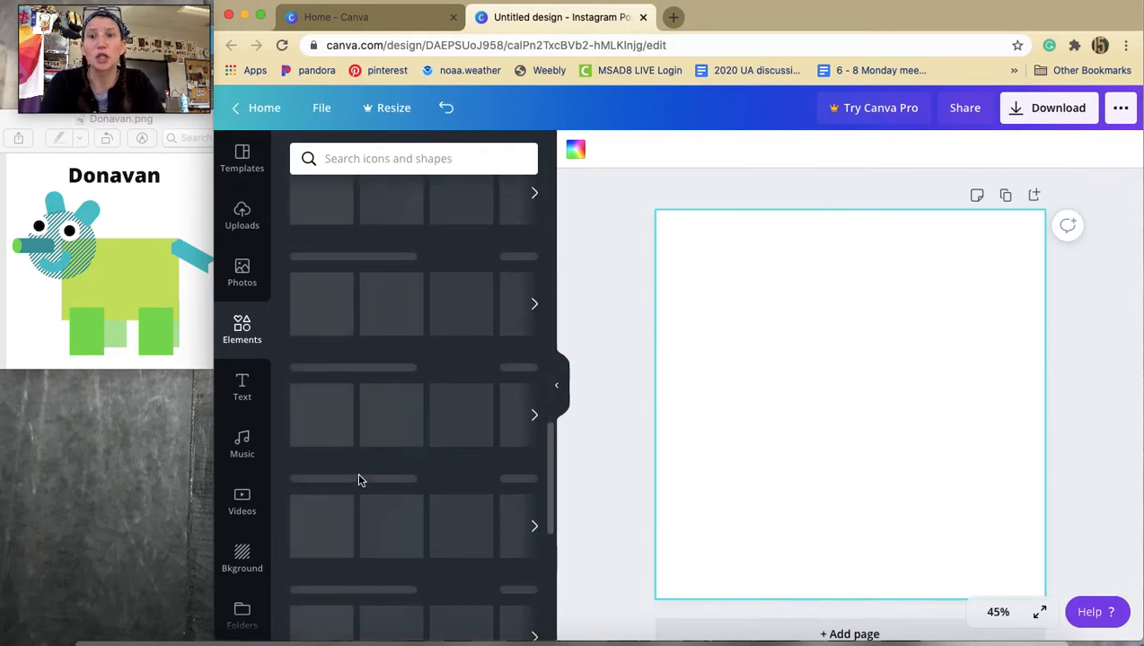
pyautogui.scroll(10, 356, 472)
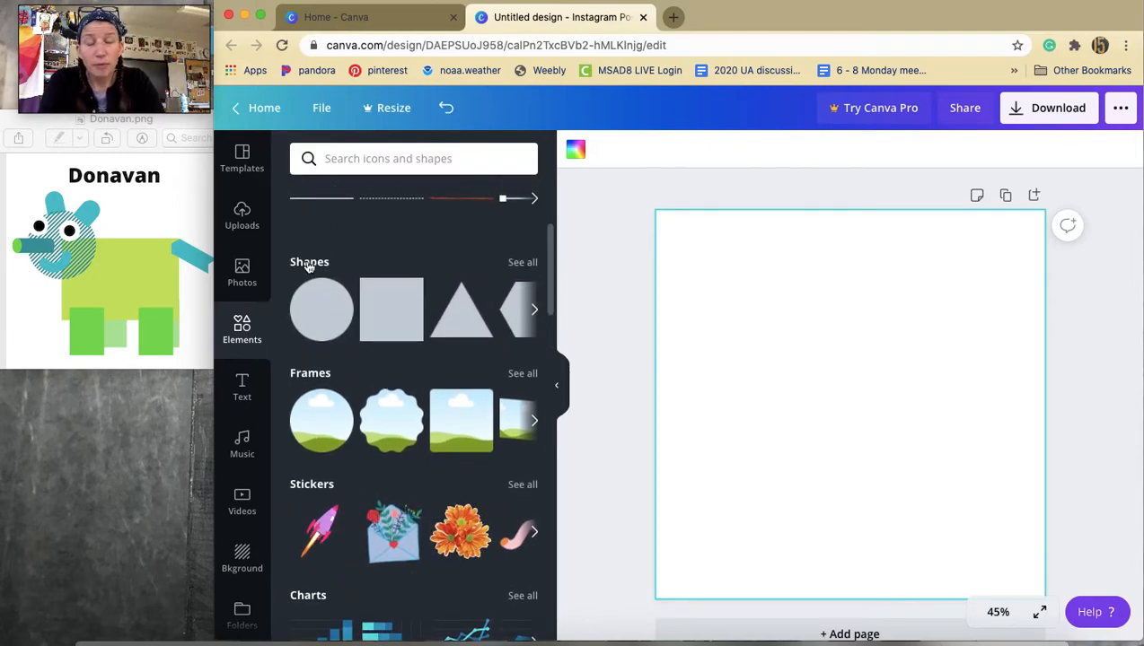
pyautogui.click(309, 262)
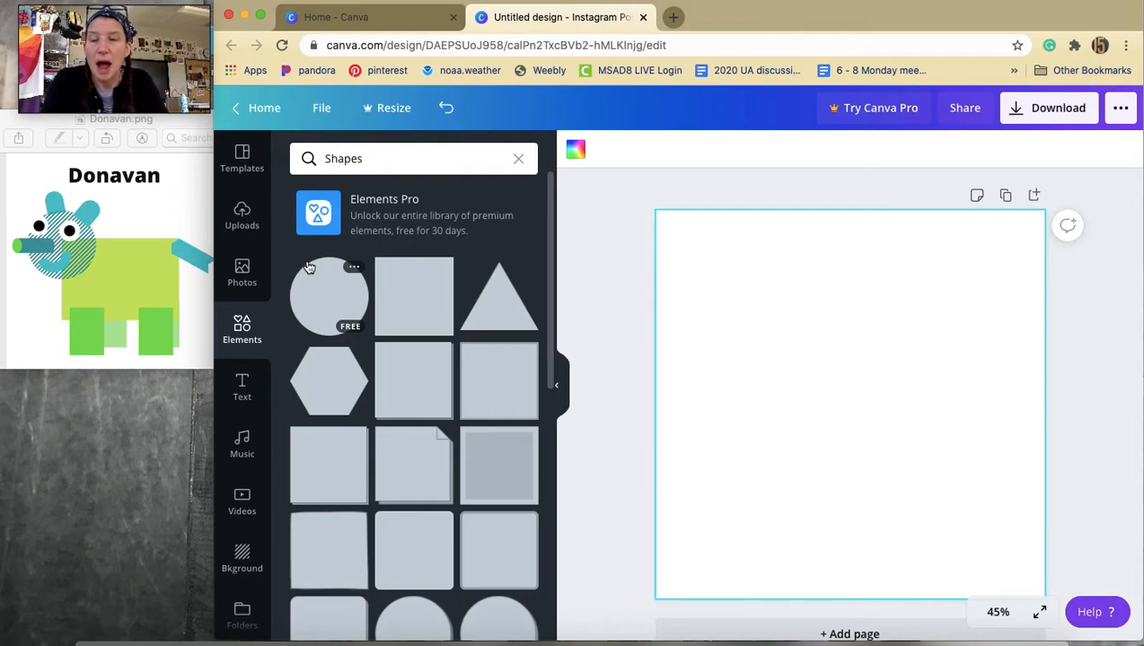
pyautogui.scroll(-1, 456, 377)
pyautogui.scroll(1, 459, 366)
pyautogui.moveTo(424, 303); pyautogui.dragTo(781, 341)
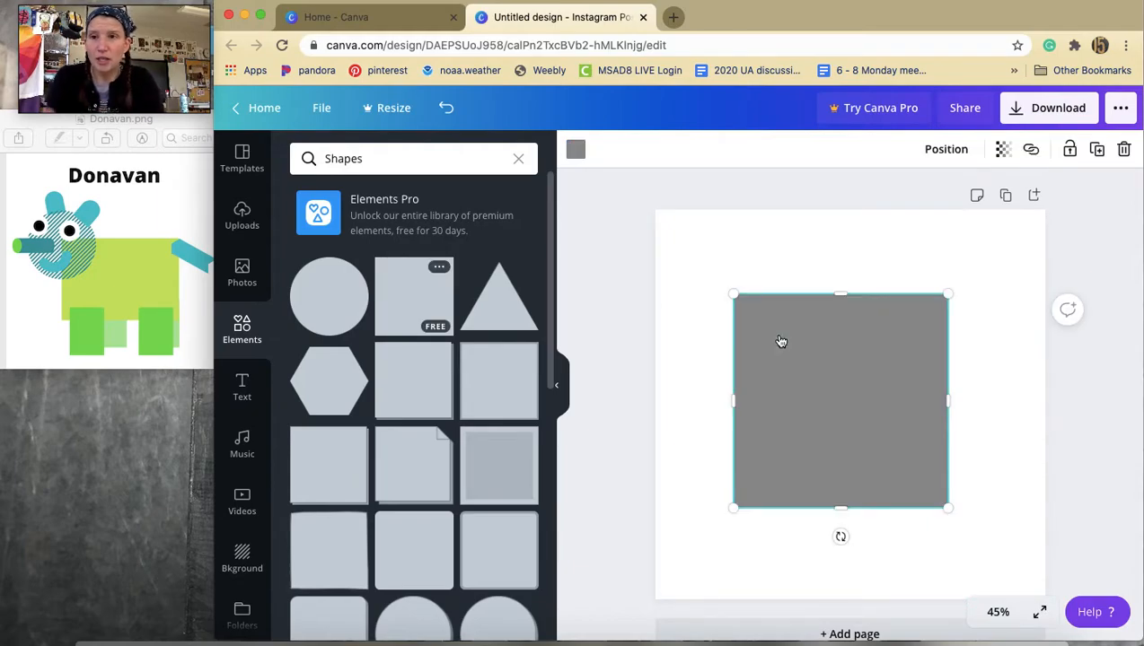
# Recolor the square with a custom blue, #3A6CA6.
pyautogui.click(576, 153)
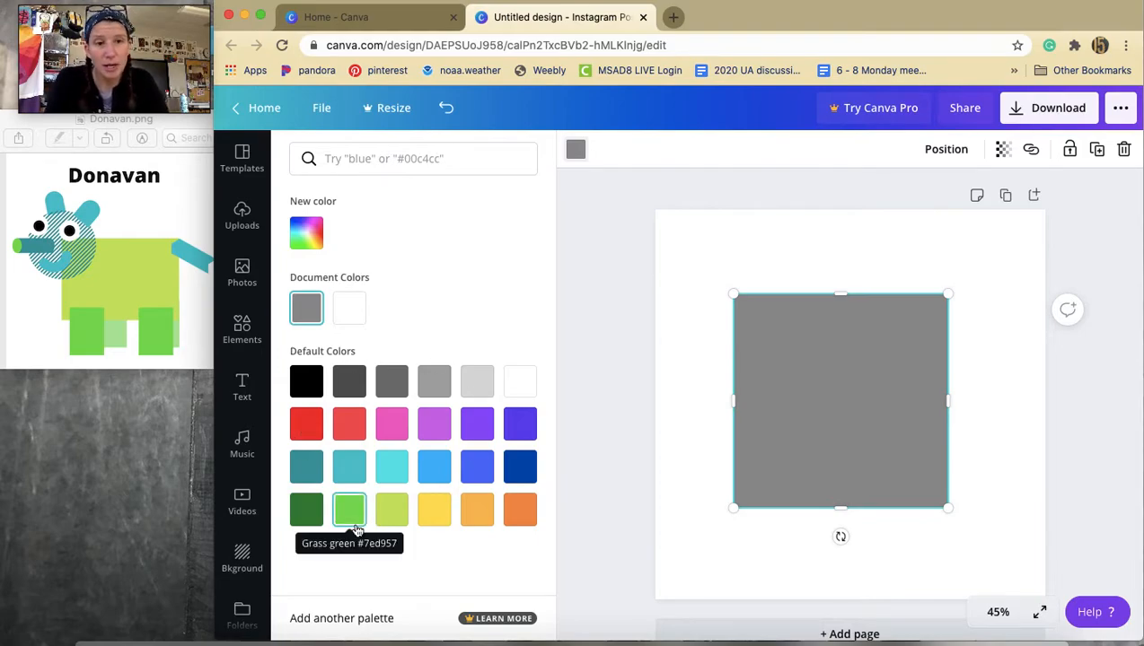
pyautogui.click(521, 467)
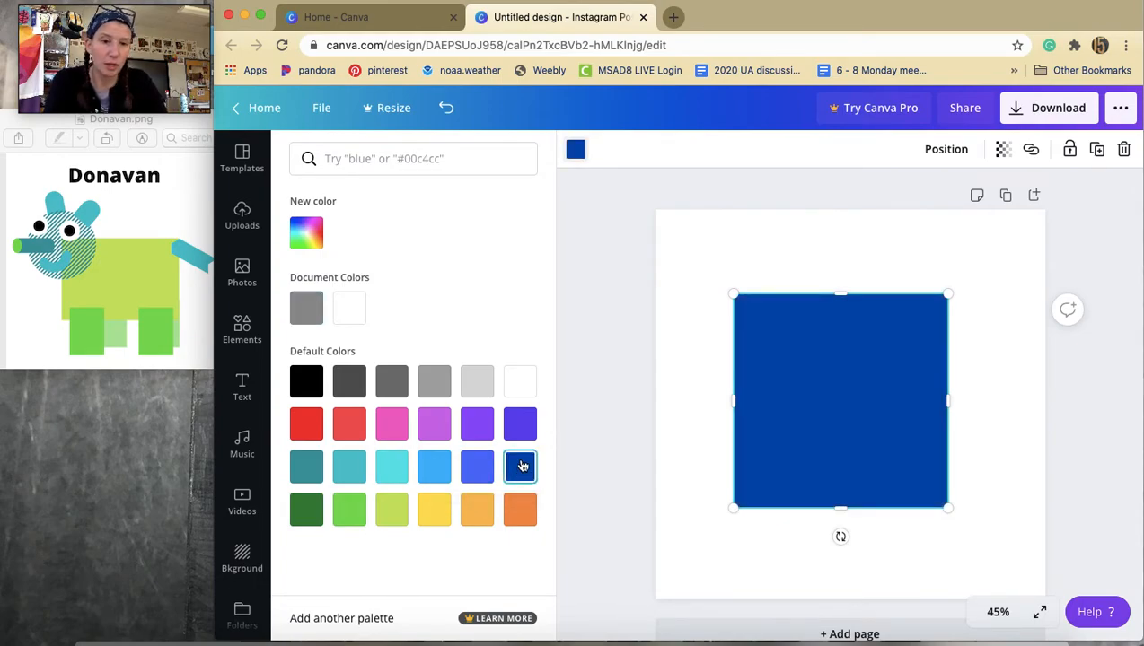
pyautogui.click(306, 232)
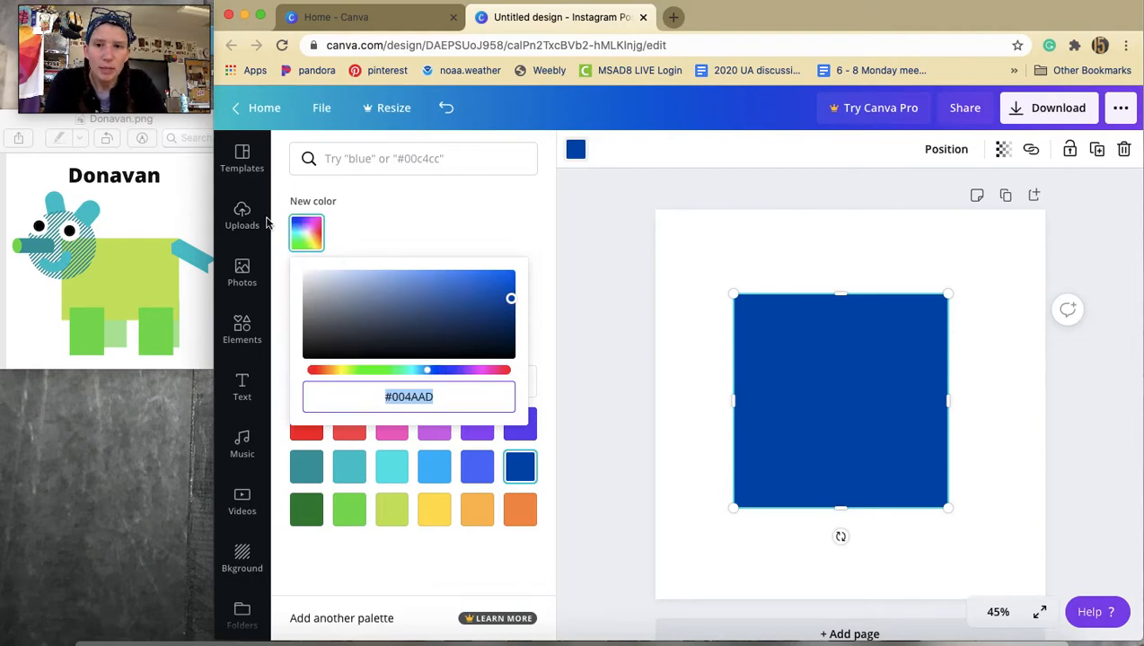
pyautogui.moveTo(509, 300); pyautogui.dragTo(440, 301)
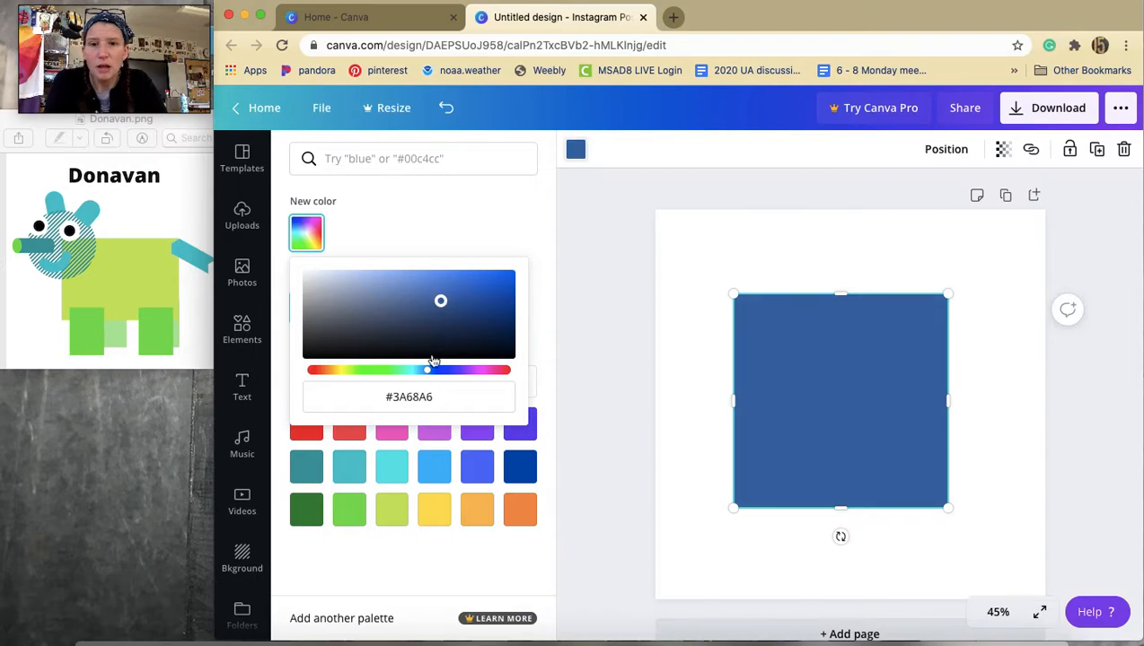
pyautogui.moveTo(429, 370)
pyautogui.mouseDown()
pyautogui.moveTo(418, 372)
pyautogui.moveTo(428, 375)
pyautogui.mouseUp()
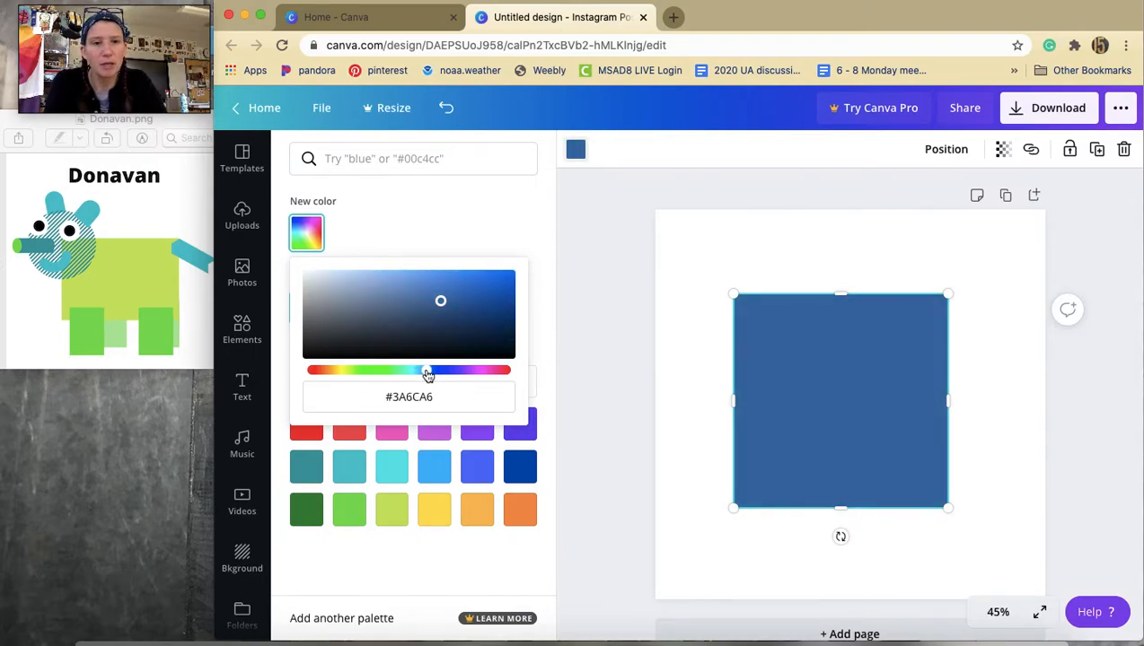
# Narrow the square into an upright rectangle by pulling in both side edges.
pyautogui.click(706, 252)
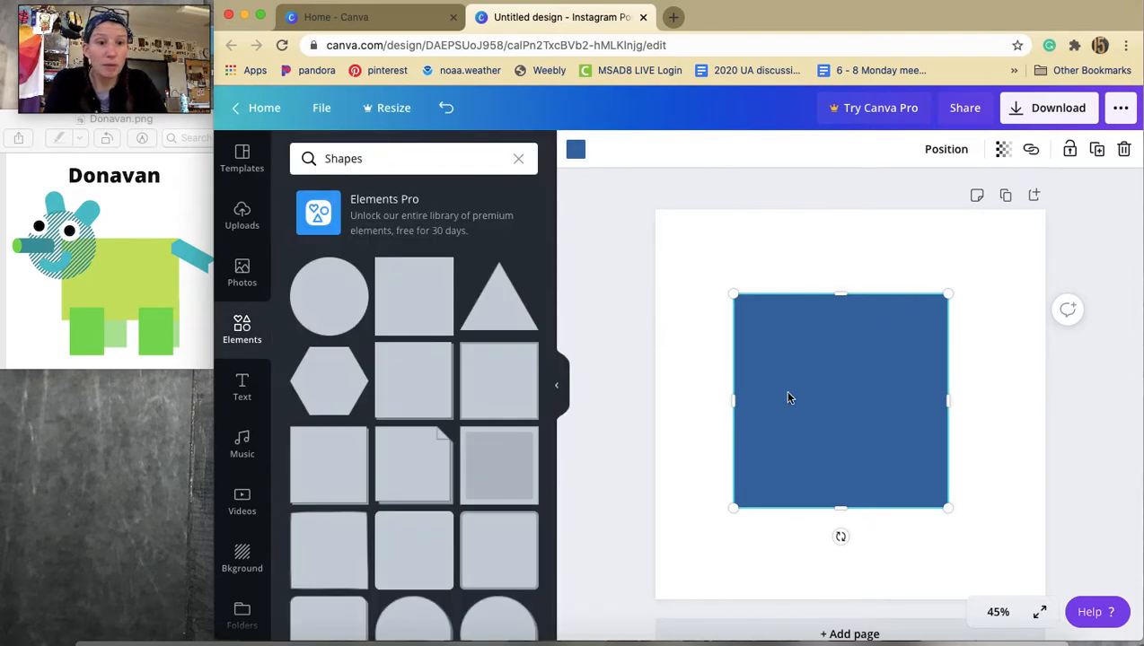
pyautogui.moveTo(734, 402); pyautogui.dragTo(762, 402)
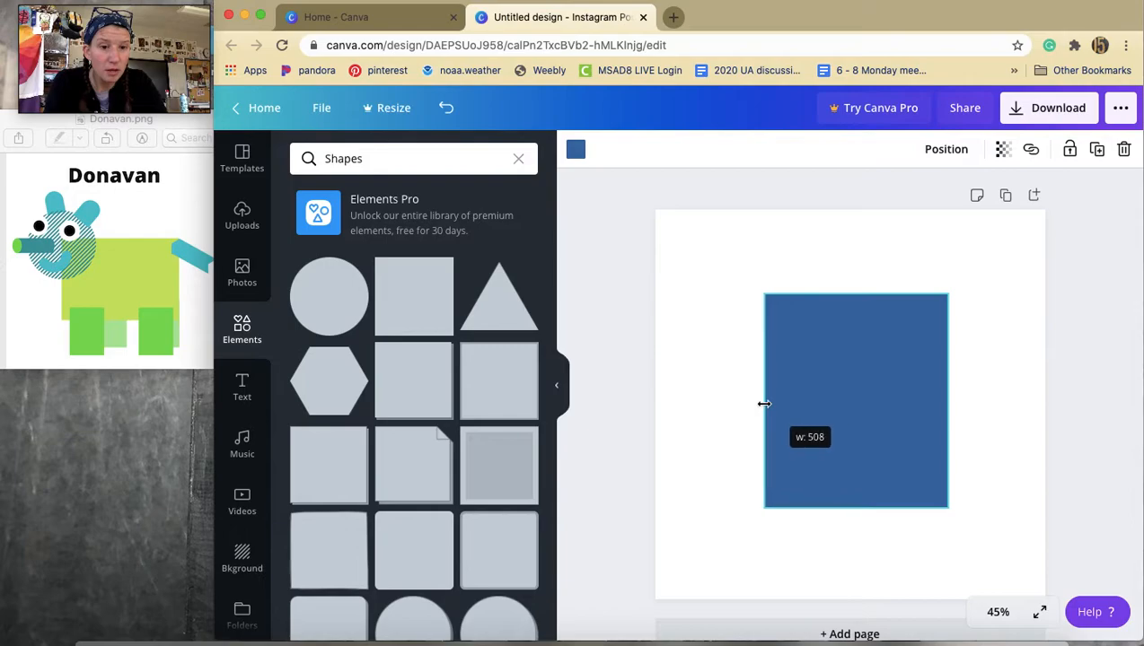
pyautogui.moveTo(944, 403); pyautogui.dragTo(867, 415)
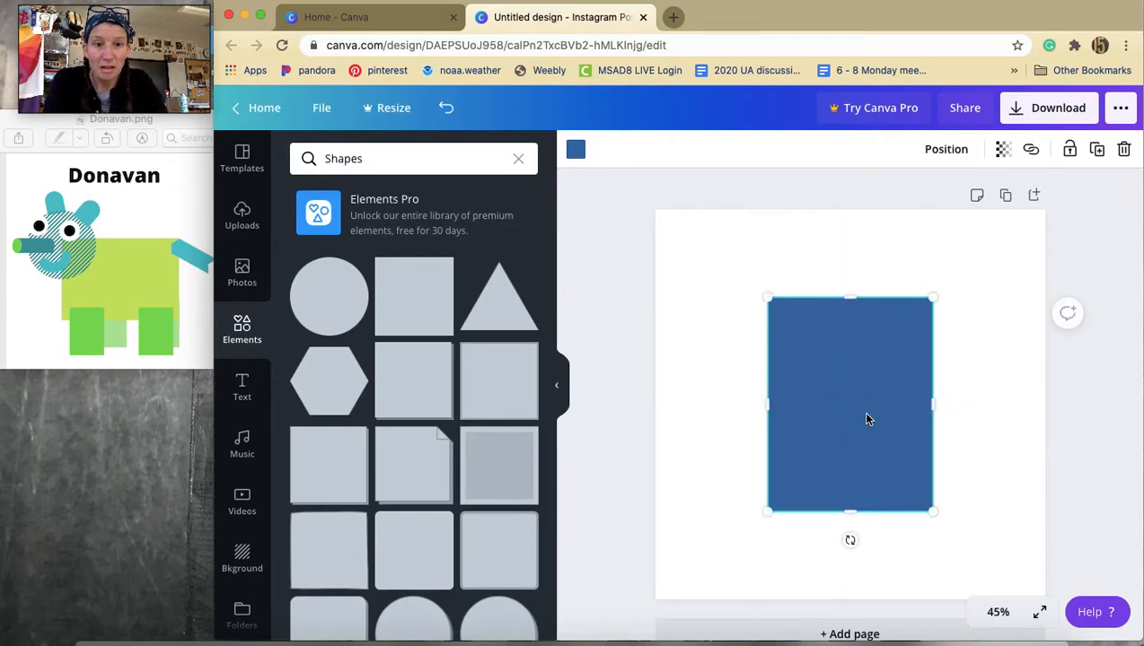
# Add a circle and resize it to sit over the top of the rectangle as a head.
pyautogui.moveTo(337, 310); pyautogui.dragTo(804, 253)
pyautogui.moveTo(797, 248); pyautogui.dragTo(797, 249)
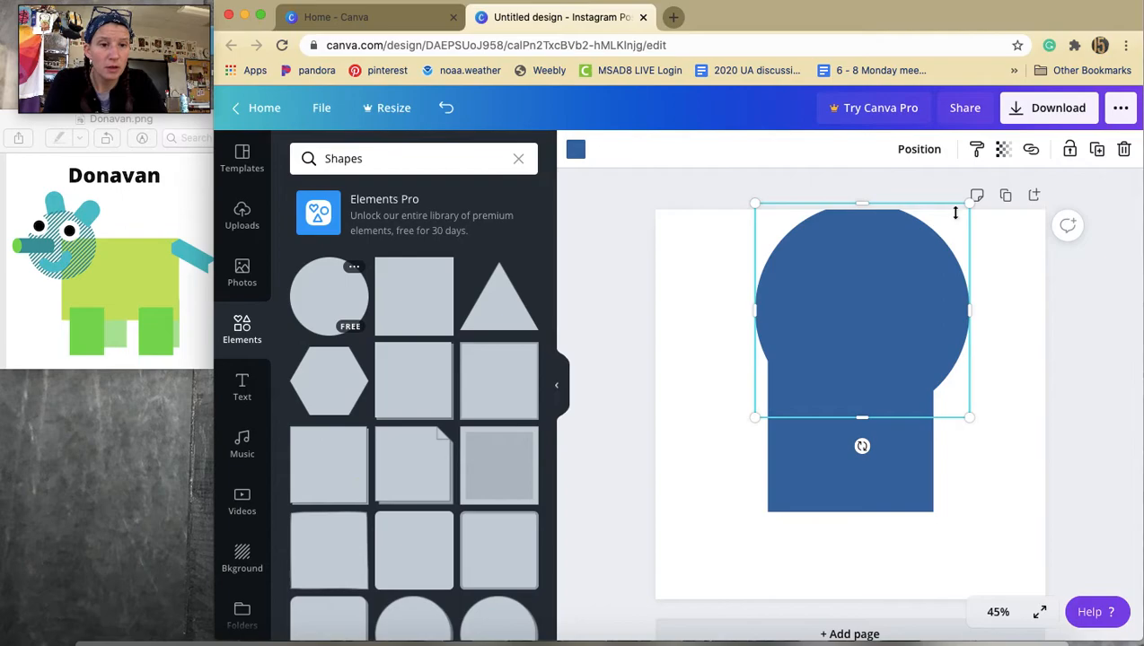
pyautogui.moveTo(862, 274); pyautogui.dragTo(844, 285)
pyautogui.moveTo(810, 340); pyautogui.dragTo(844, 261)
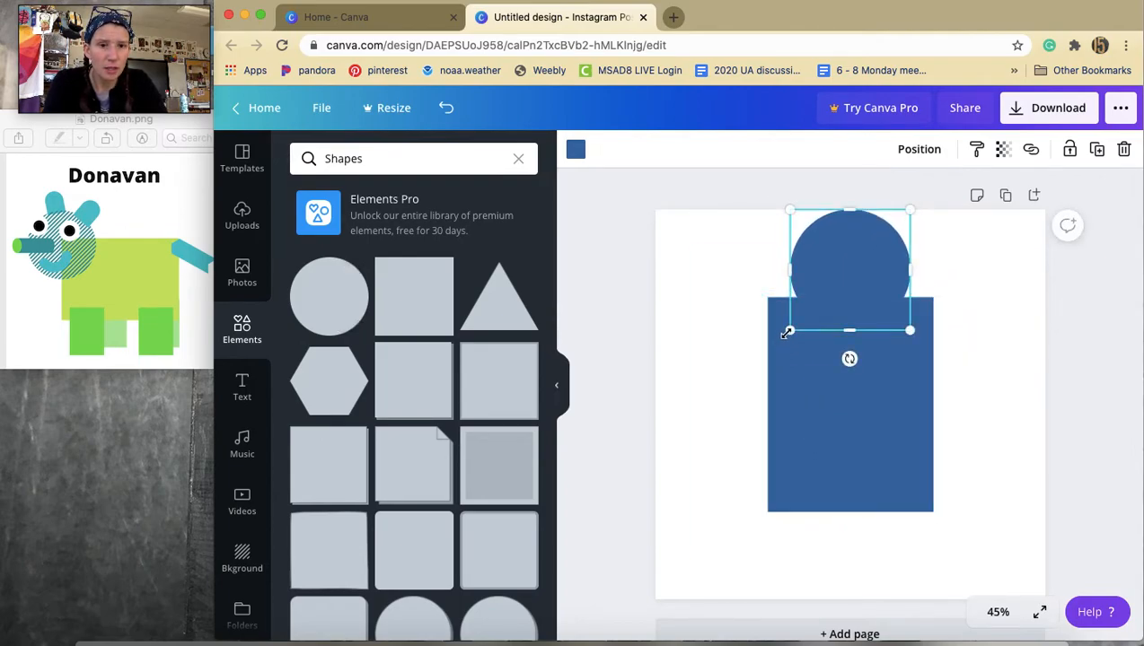
pyautogui.moveTo(789, 330); pyautogui.dragTo(735, 360)
pyautogui.moveTo(922, 375); pyautogui.dragTo(975, 395)
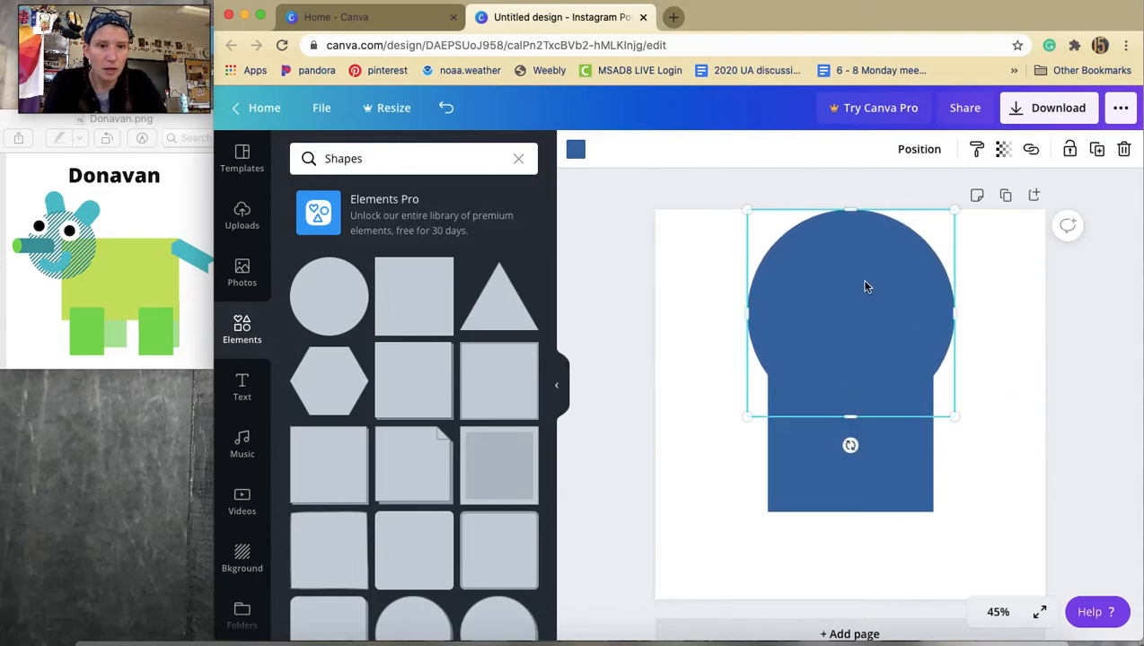
pyautogui.moveTo(955, 211); pyautogui.dragTo(924, 241)
pyautogui.moveTo(857, 319); pyautogui.dragTo(848, 311)
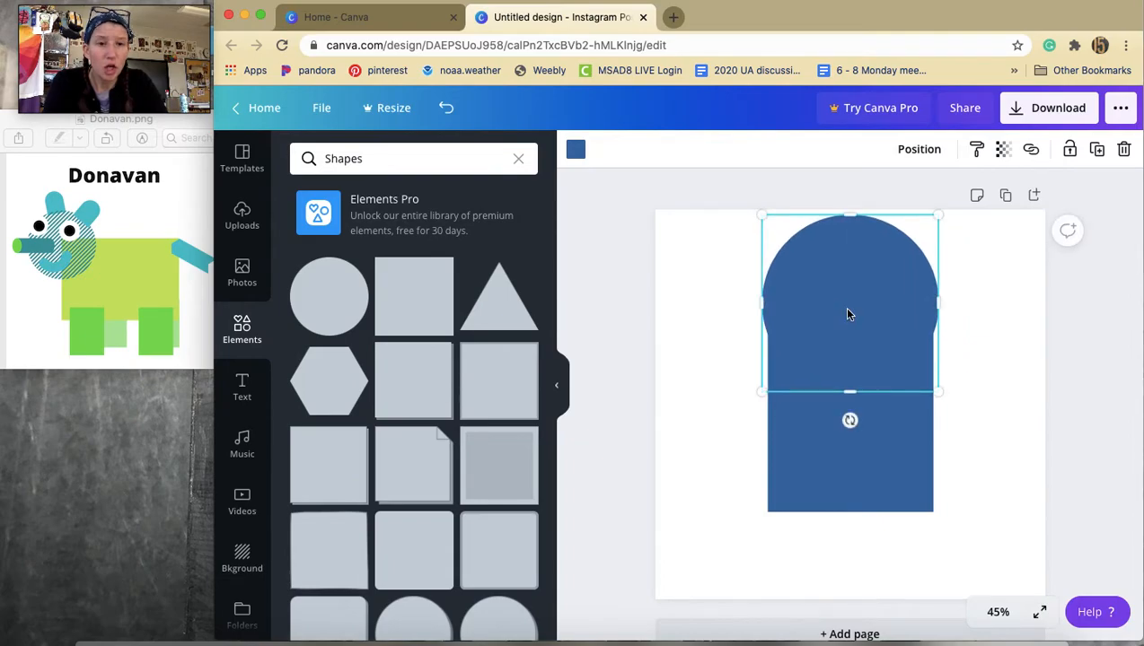
# Recolor the circle with a darker custom blue, #0E2F54.
pyautogui.click(576, 152)
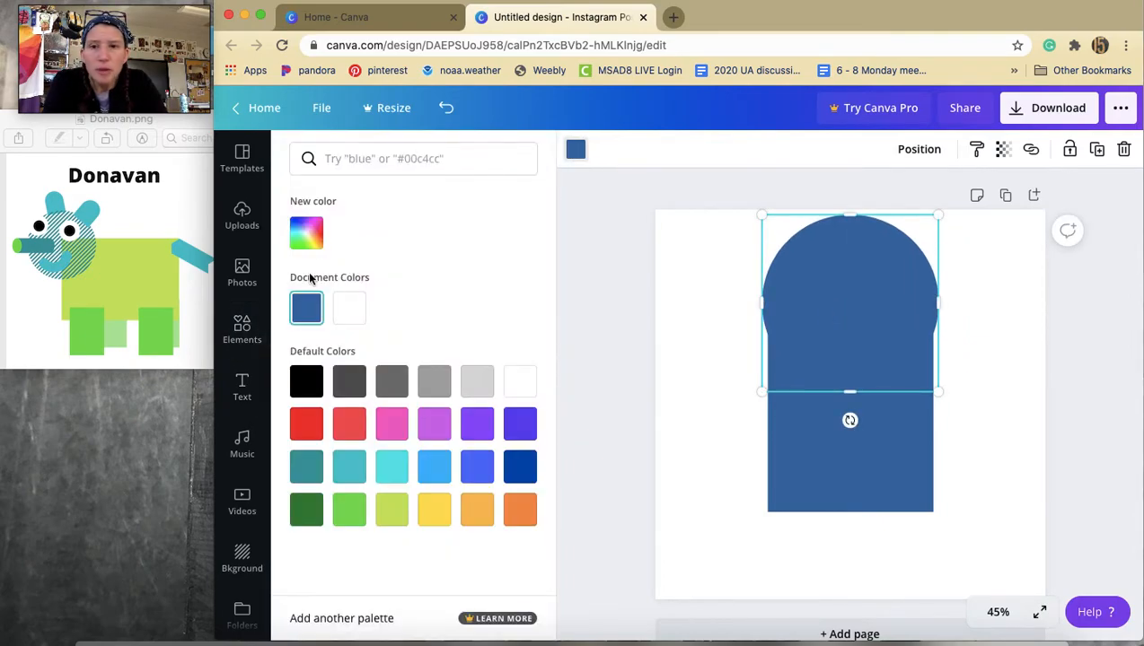
pyautogui.click(306, 233)
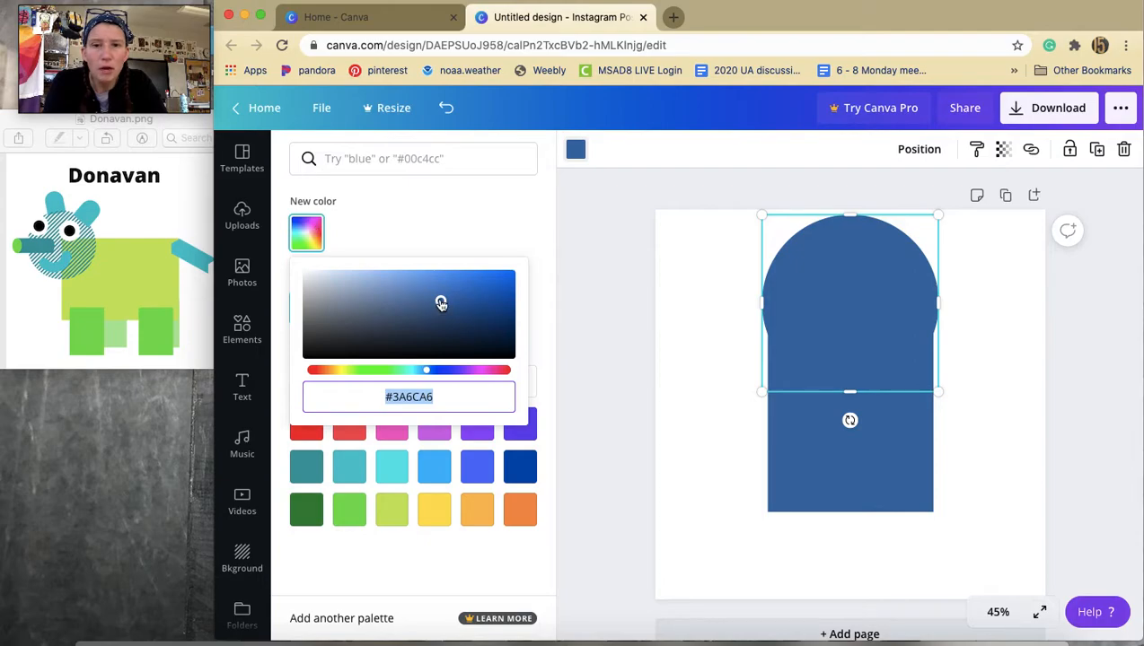
pyautogui.moveTo(441, 304); pyautogui.dragTo(479, 329)
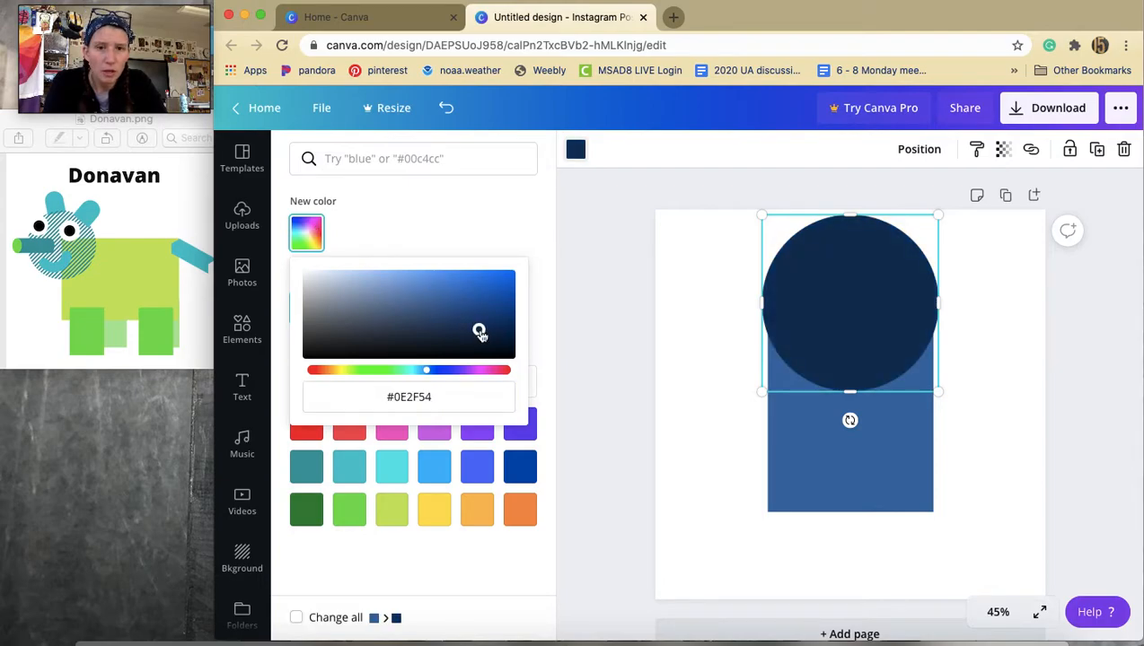
pyautogui.click(806, 292)
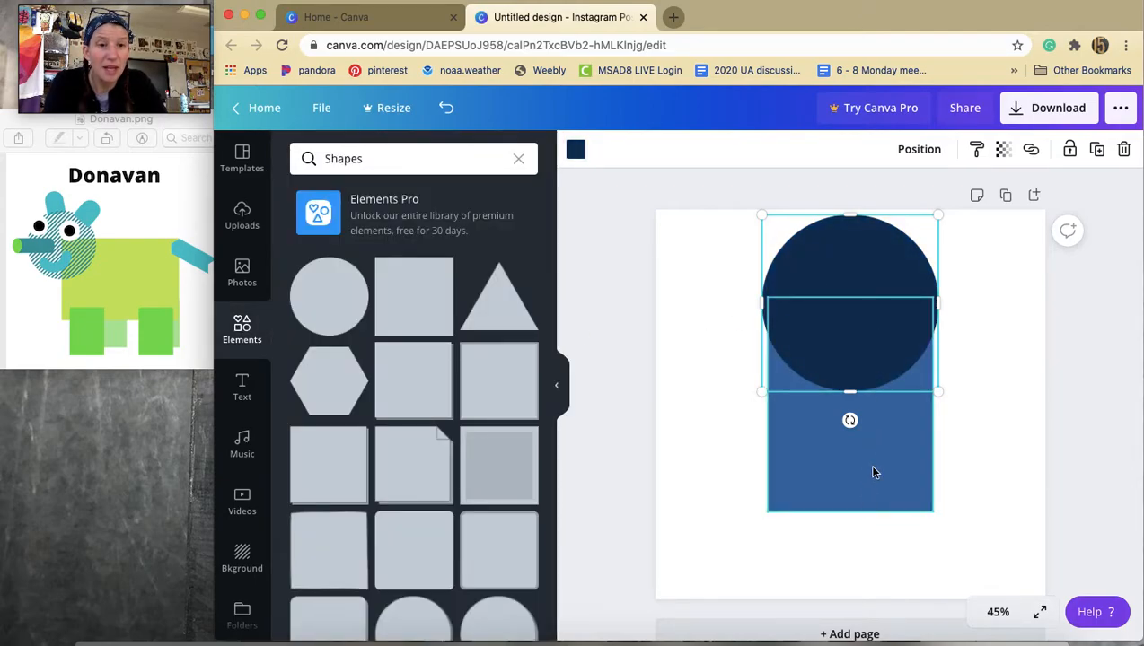
# Pull in both side edges of the body rectangle to make it narrower than the head.
pyautogui.click(840, 410)
pyautogui.moveTo(789, 404); pyautogui.dragTo(790, 404)
pyautogui.moveTo(930, 406); pyautogui.dragTo(919, 408)
pyautogui.click(966, 414)
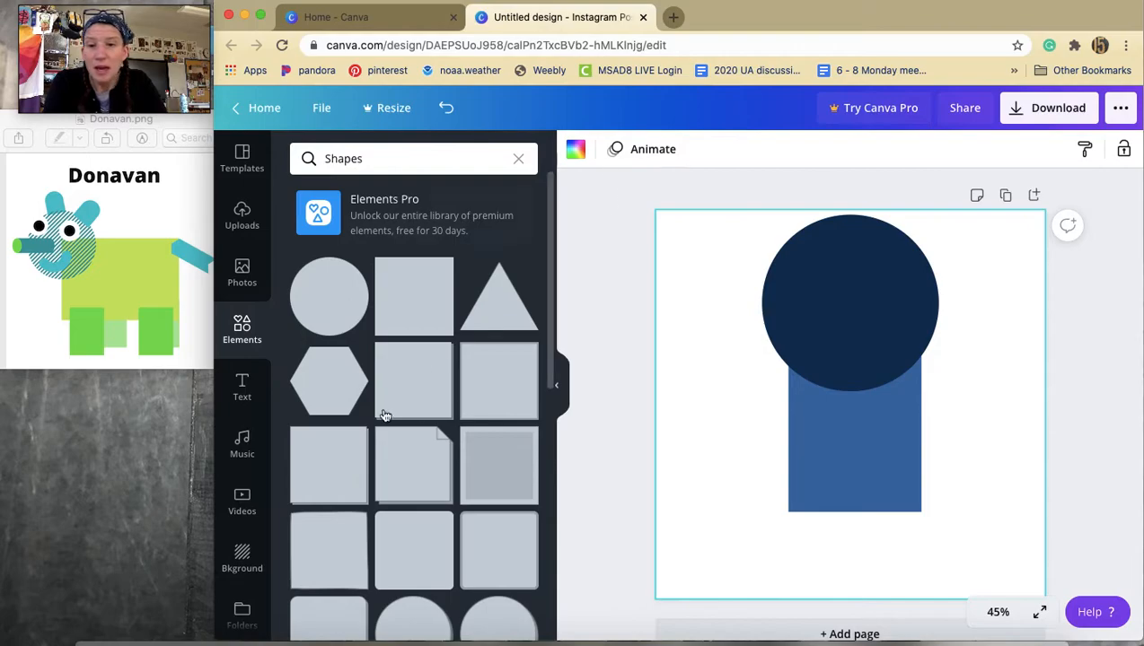
# Browse the shapes, add a rounded tab shape, and color it with the document blue #3A6CA6.
pyautogui.scroll(-3, 380, 546)
pyautogui.scroll(-5, 381, 545)
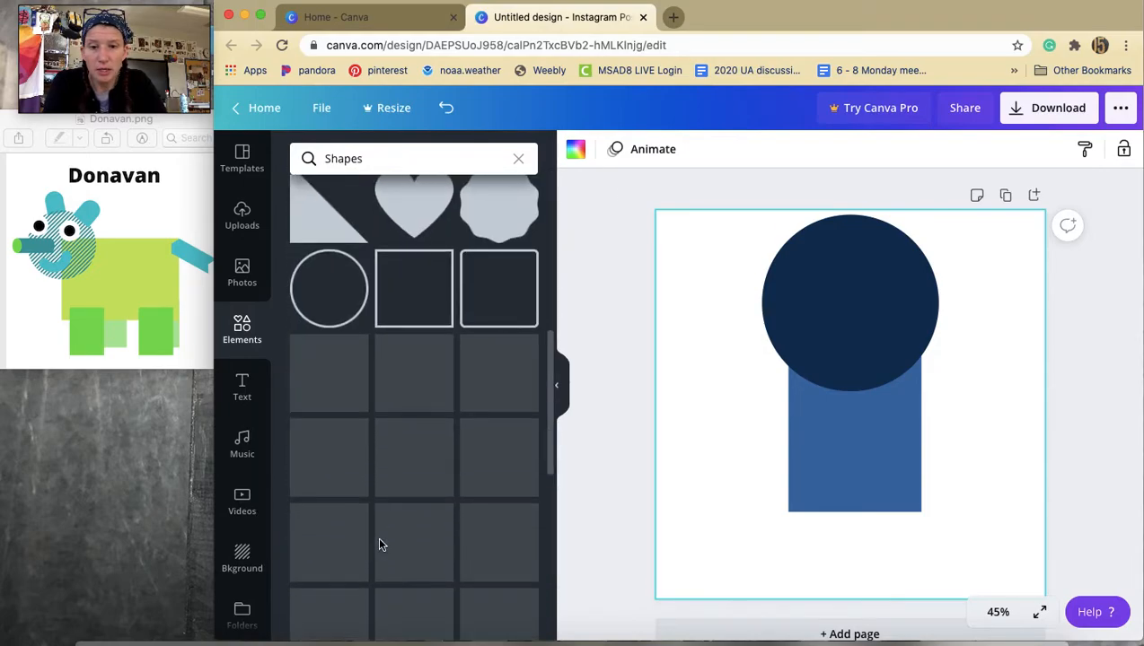
pyautogui.scroll(2, 381, 546)
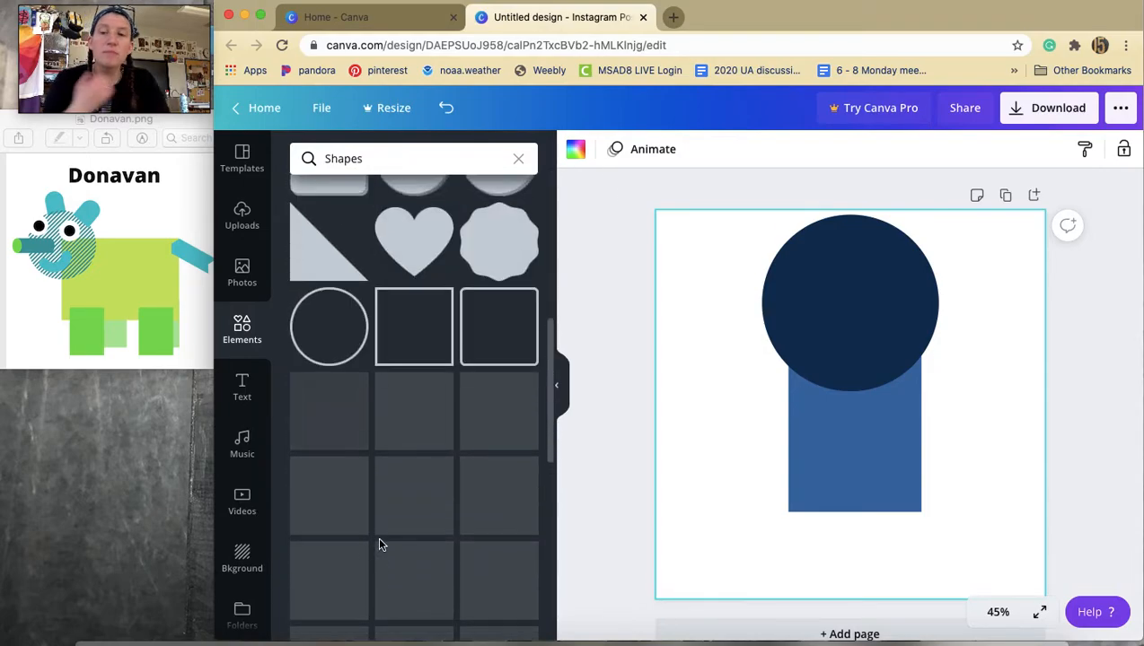
pyautogui.scroll(-1, 381, 545)
pyautogui.scroll(-5, 380, 546)
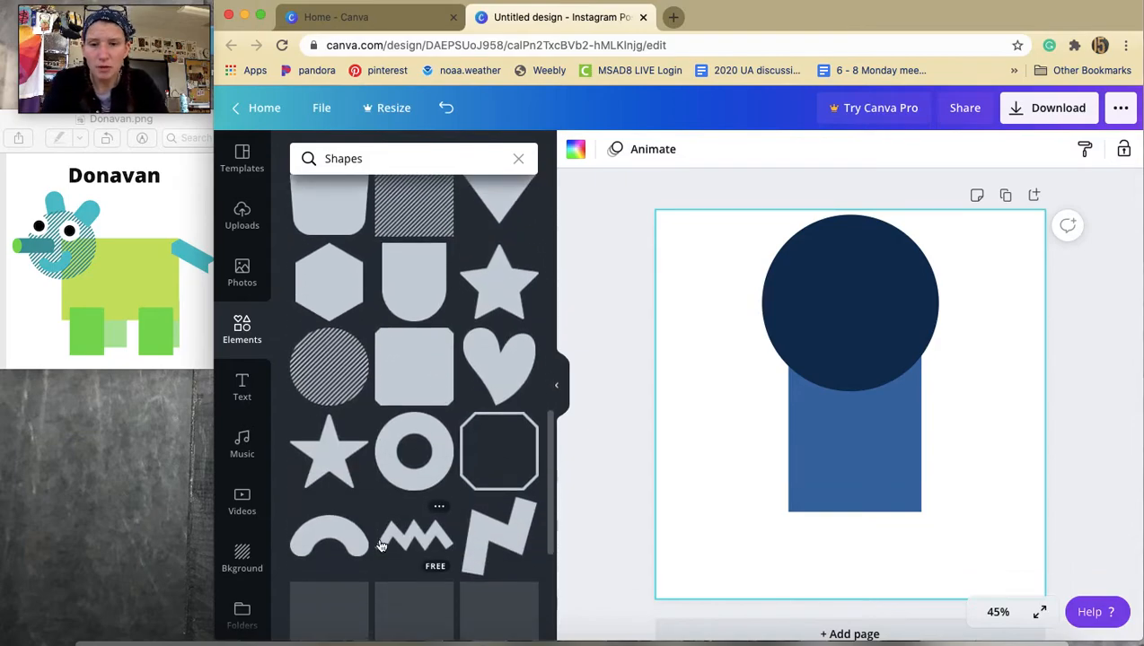
pyautogui.scroll(-2, 380, 546)
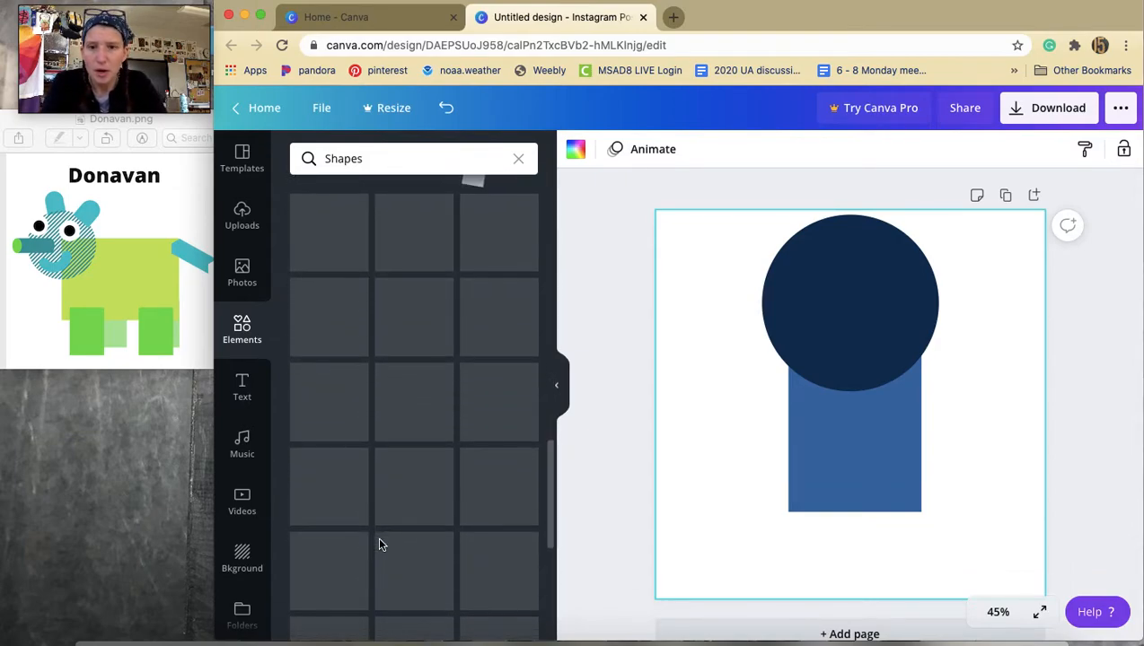
pyautogui.scroll(2, 381, 546)
pyautogui.scroll(5, 378, 543)
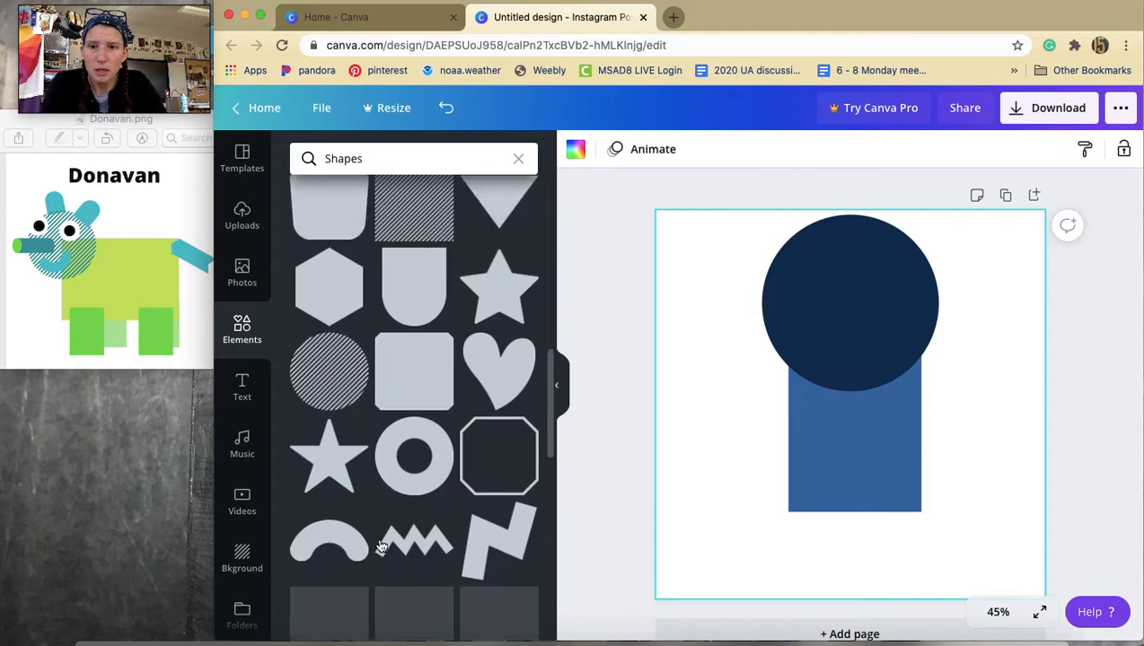
pyautogui.click(418, 479)
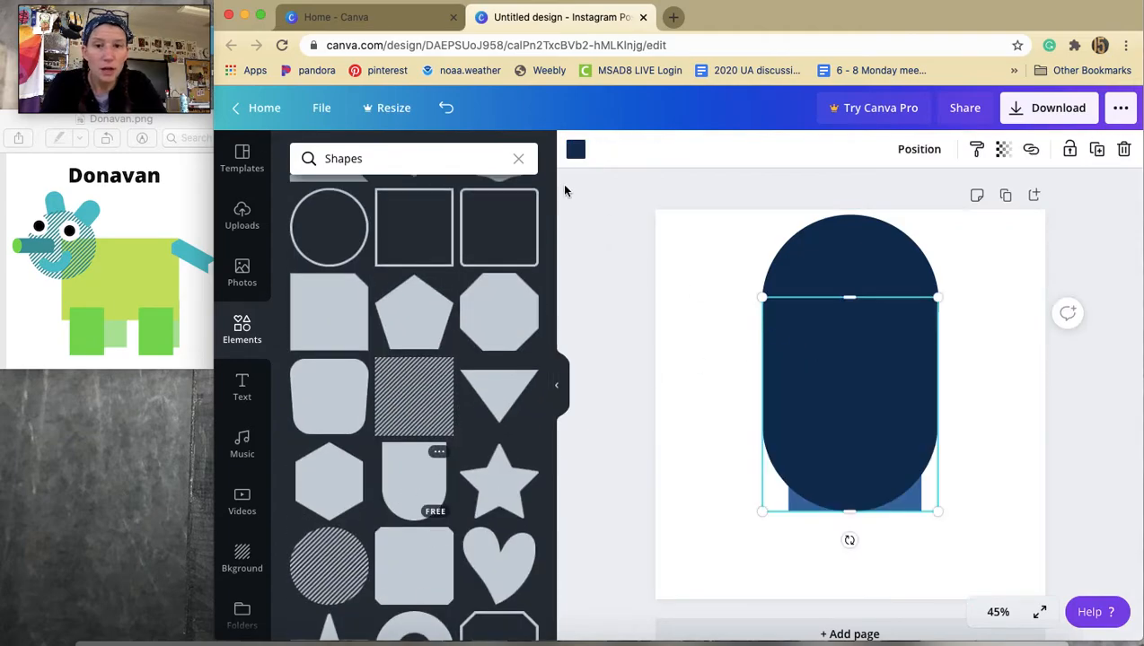
pyautogui.click(575, 150)
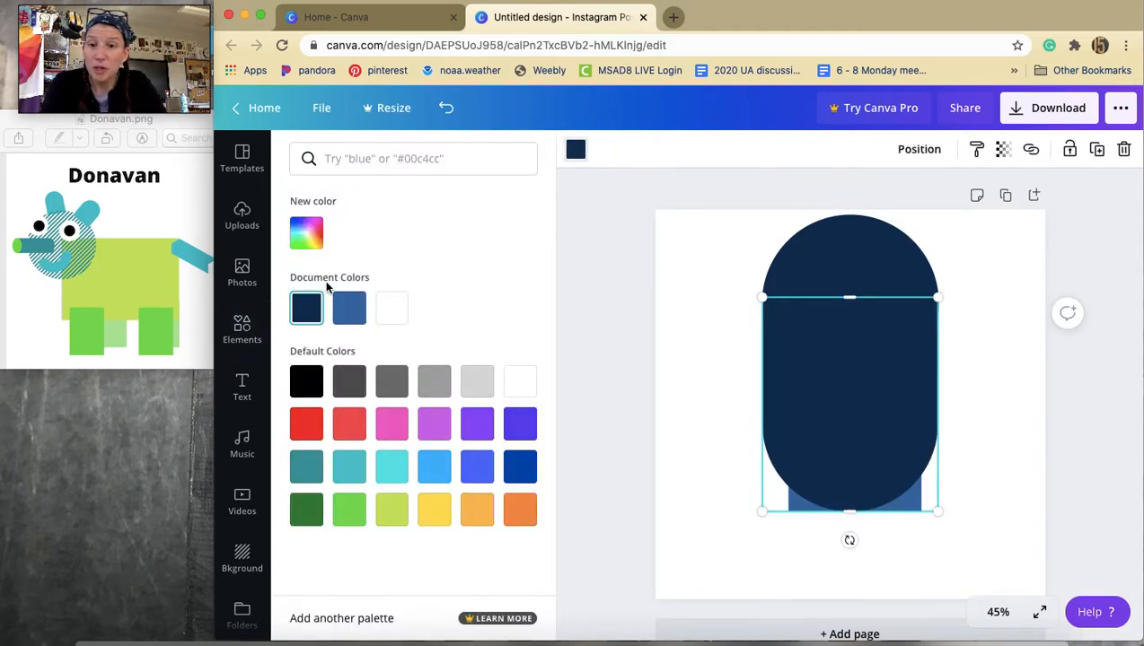
pyautogui.click(351, 310)
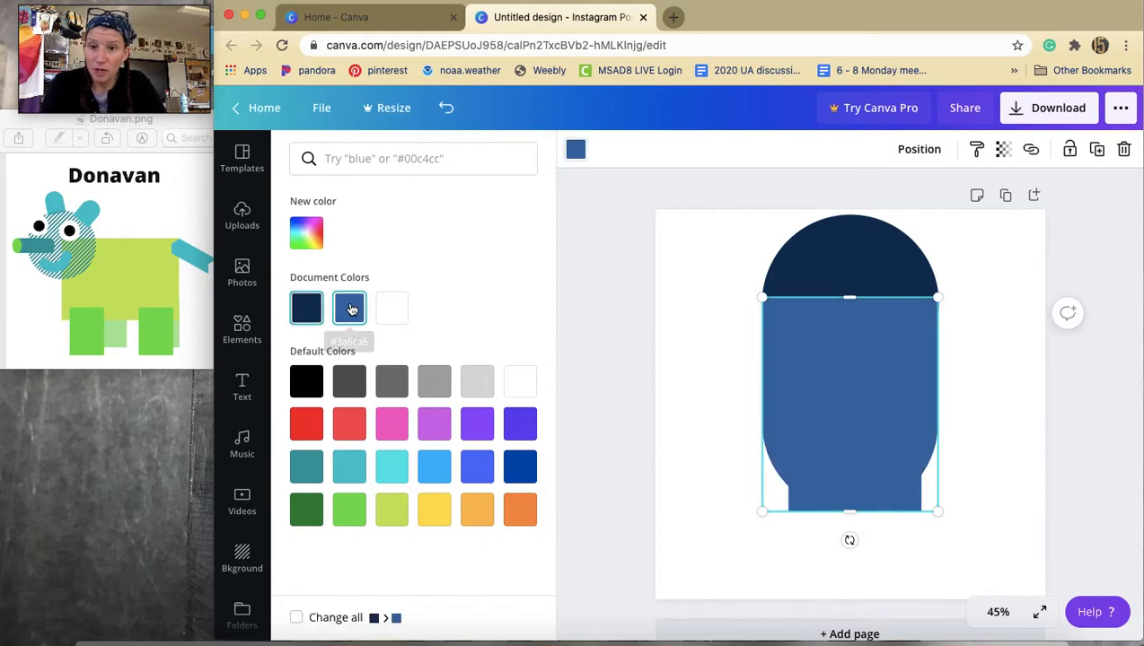
# Rotate the tab shape diagonally and shrink it into an ear at the head's upper left.
pyautogui.moveTo(850, 539); pyautogui.dragTo(771, 327)
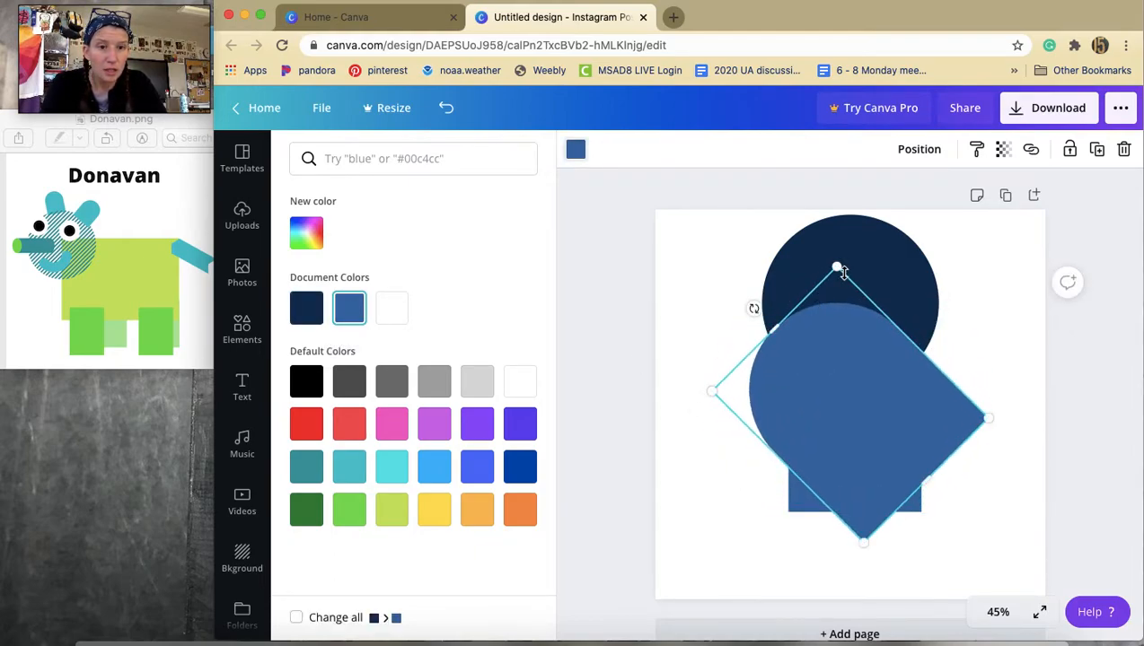
pyautogui.moveTo(833, 280); pyautogui.dragTo(763, 254)
pyautogui.moveTo(770, 195); pyautogui.dragTo(765, 250)
pyautogui.moveTo(769, 292); pyautogui.dragTo(758, 235)
pyautogui.moveTo(754, 190); pyautogui.dragTo(753, 215)
pyautogui.click(856, 288)
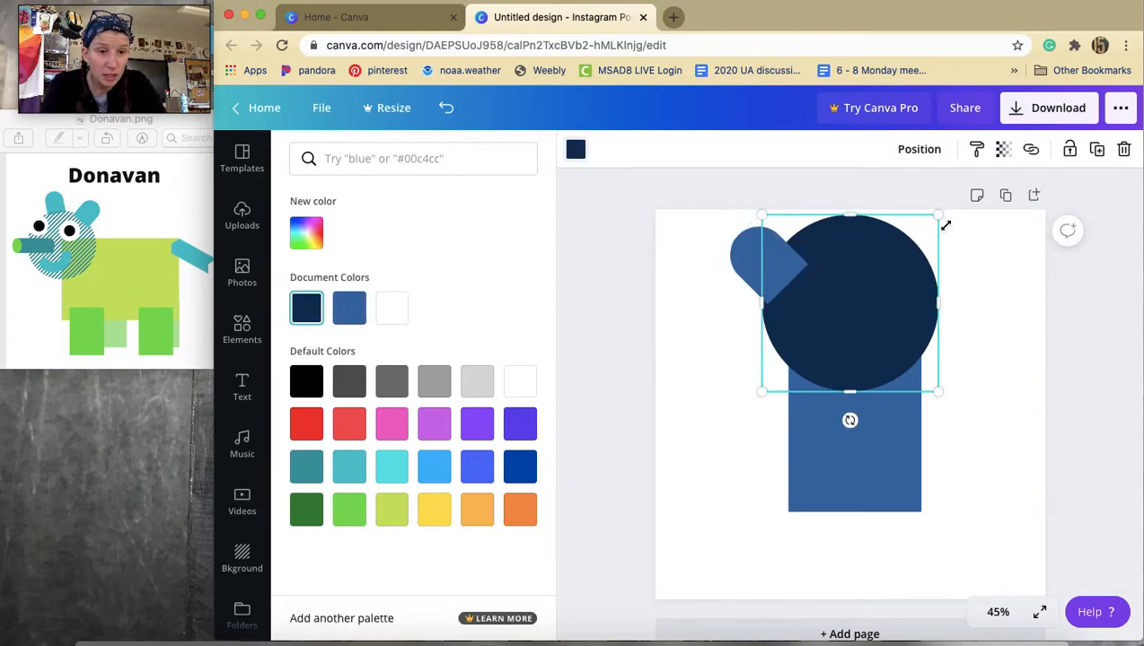
# Shrink the head circle to the body's width and refit the ear on its upper left.
pyautogui.moveTo(936, 213); pyautogui.dragTo(893, 262)
pyautogui.moveTo(842, 325); pyautogui.dragTo(867, 299)
pyautogui.moveTo(765, 261); pyautogui.dragTo(794, 249)
pyautogui.scroll(-1, 787, 206)
pyautogui.moveTo(787, 204); pyautogui.dragTo(791, 217)
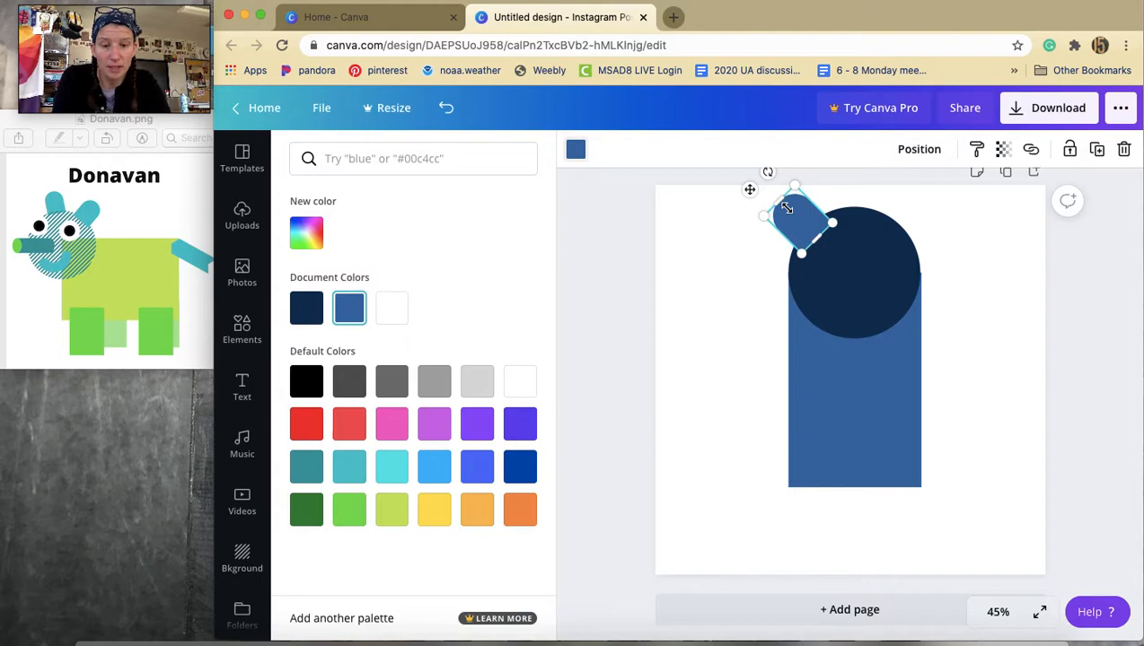
# Paste a copy of the ear, mirror its rotation, and place it at the head's upper right.
pyautogui.press('super+v')
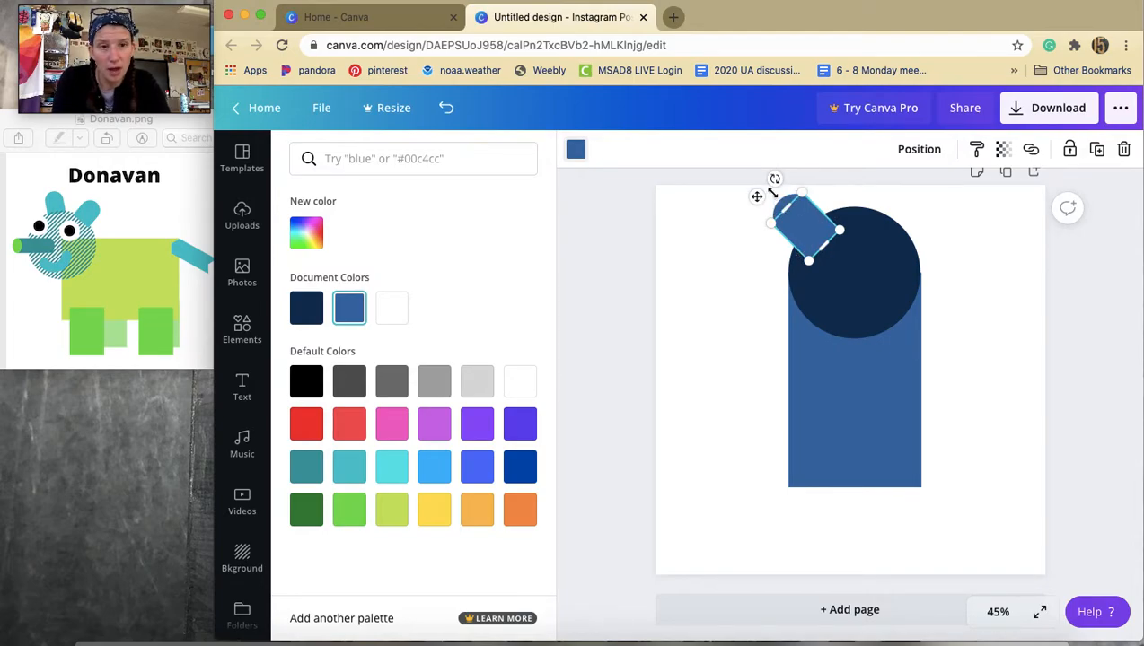
pyautogui.moveTo(816, 178); pyautogui.dragTo(854, 189)
pyautogui.moveTo(799, 231); pyautogui.dragTo(906, 222)
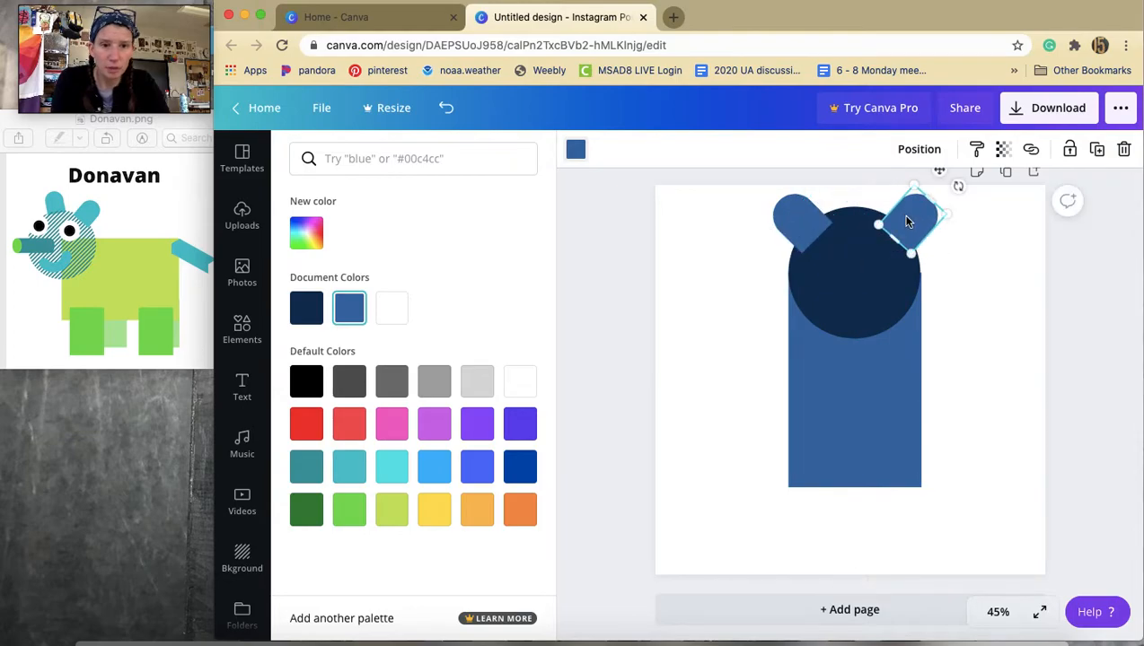
# Add a white circle about 142 px wide as an eye on the head, then duplicate it for the second eye.
pyautogui.click(242, 329)
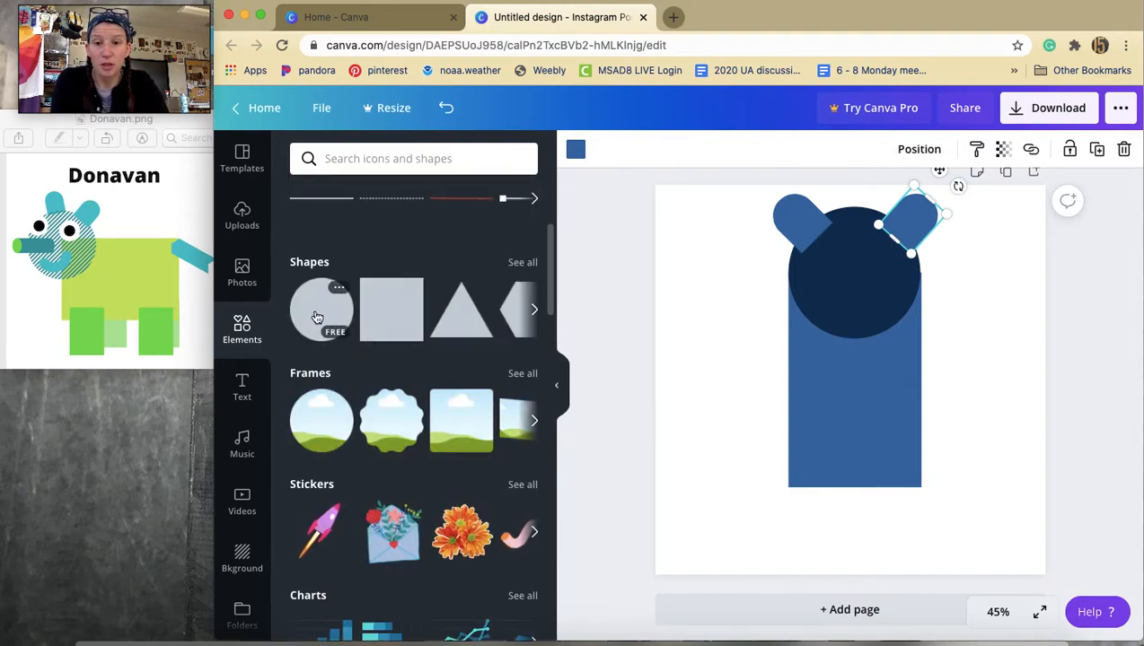
pyautogui.click(319, 312)
pyautogui.moveTo(958, 272); pyautogui.dragTo(781, 421)
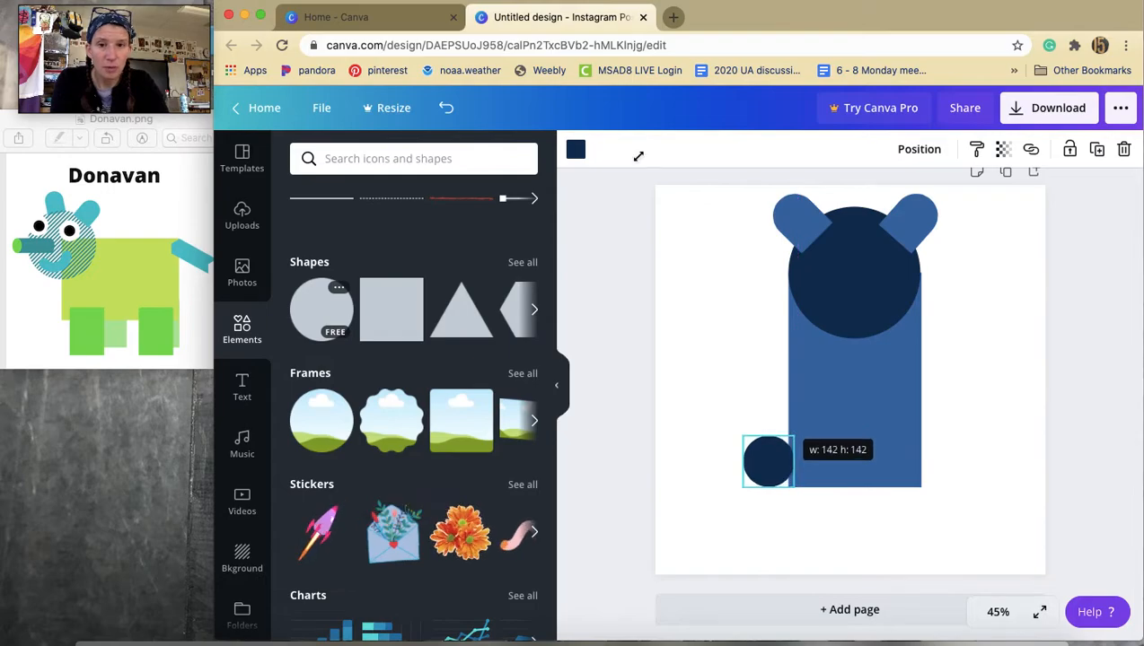
pyautogui.click(575, 150)
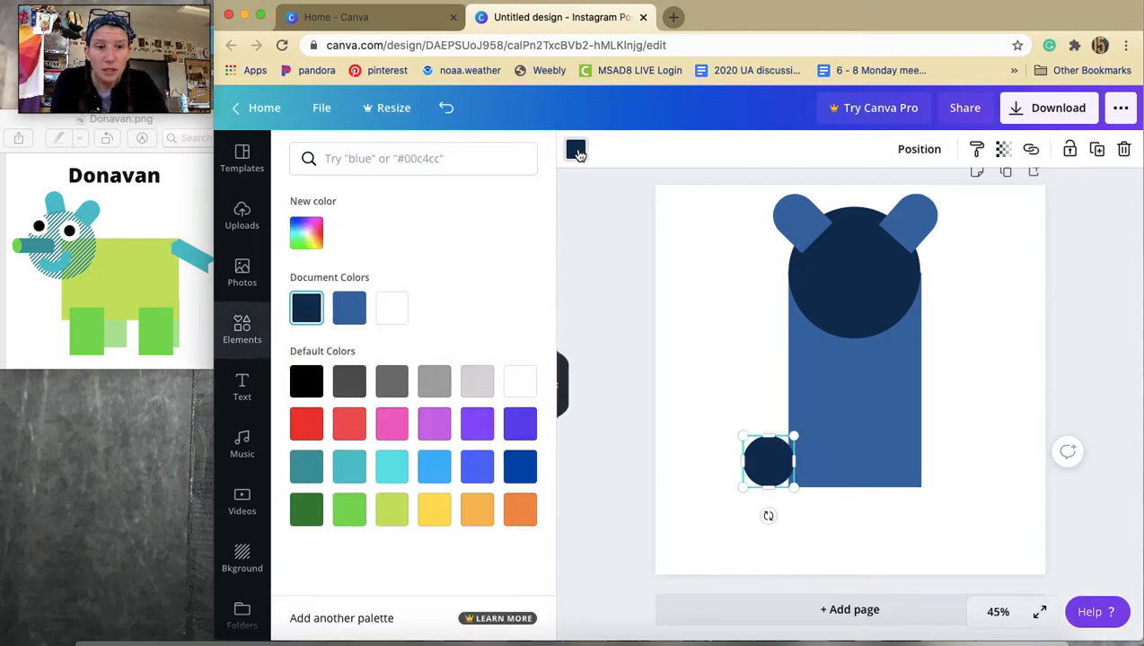
pyautogui.click(392, 308)
pyautogui.moveTo(779, 464); pyautogui.dragTo(830, 263)
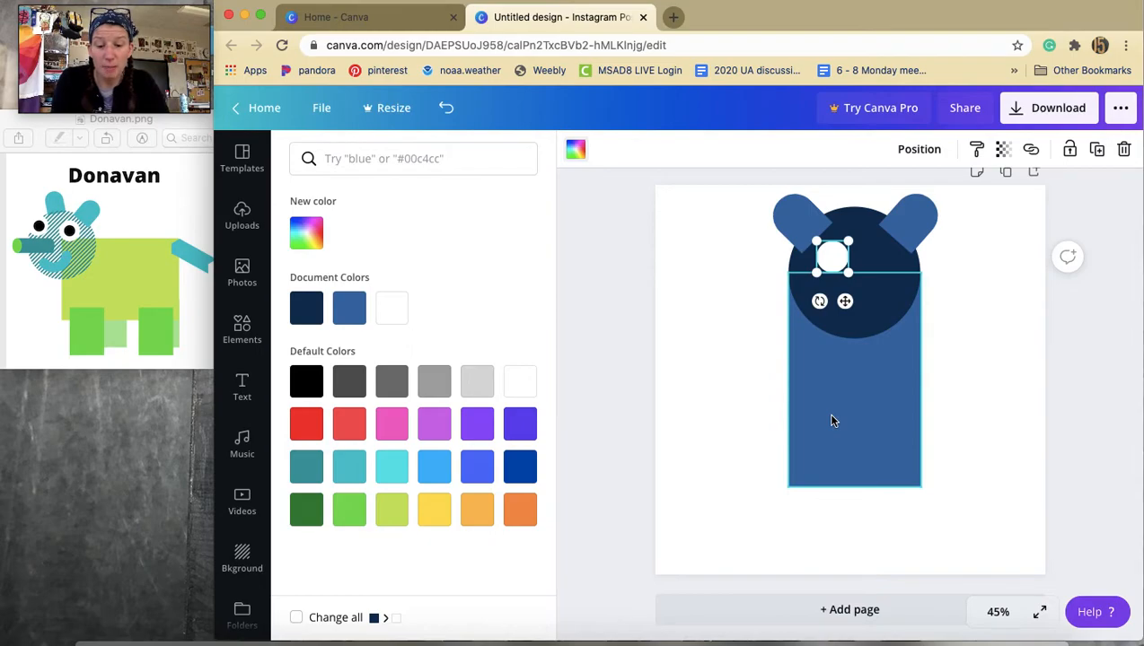
pyautogui.press('super+d')
pyautogui.moveTo(857, 266); pyautogui.dragTo(878, 262)
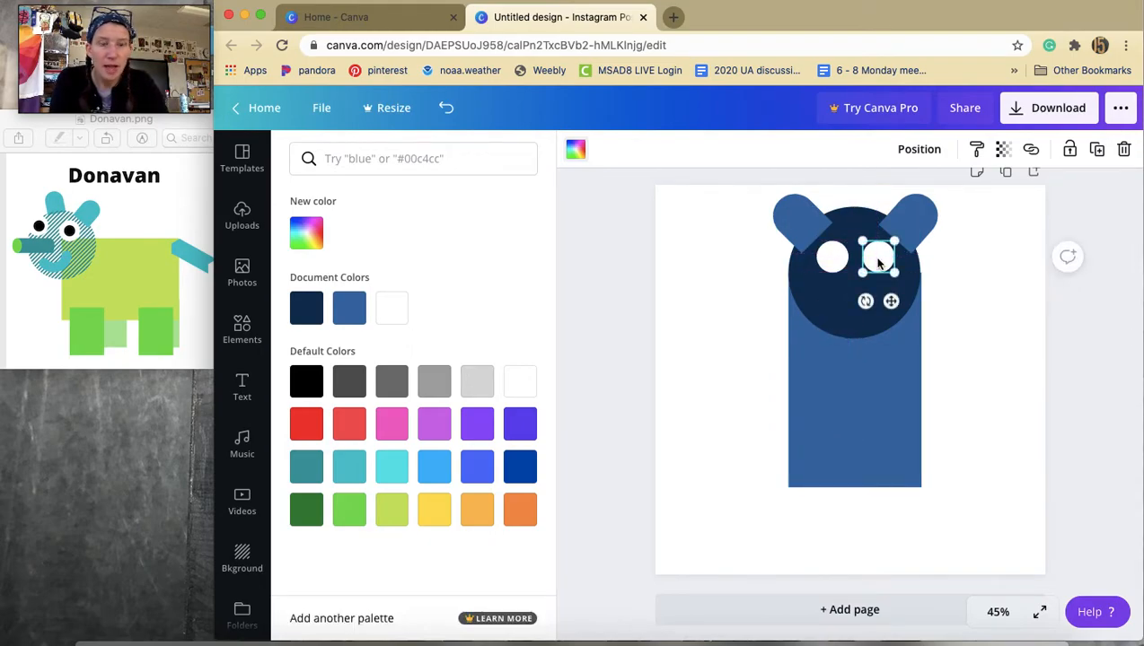
# Duplicate an eye, shrink it to about 54 px, color it black, and place it as a pupil.
pyautogui.press('super+d')
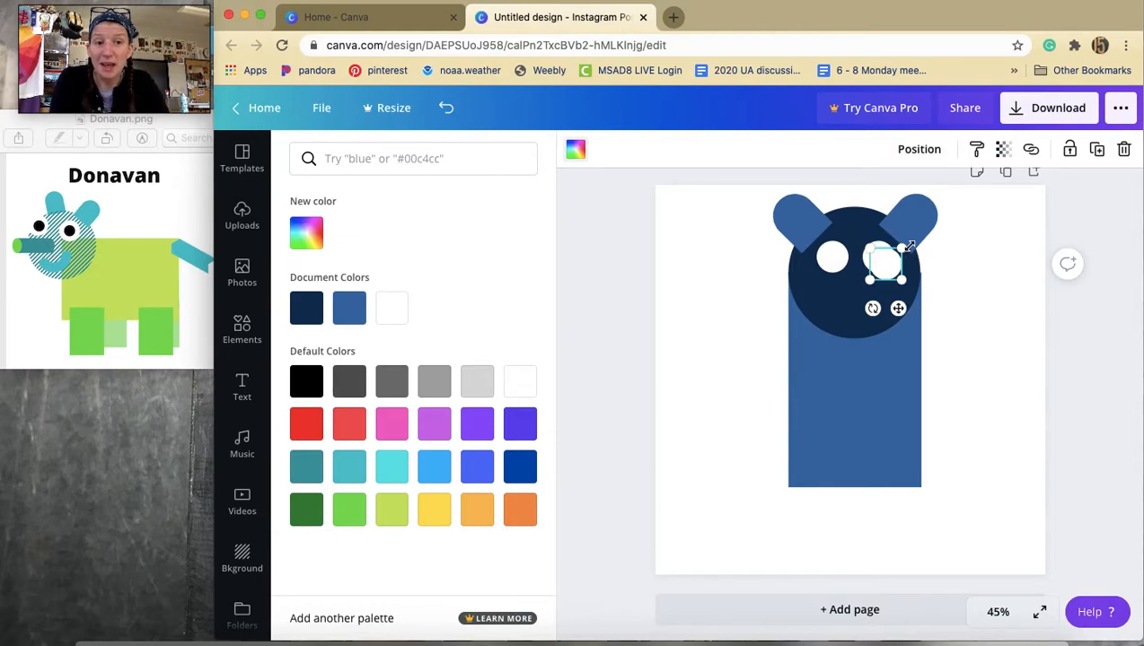
pyautogui.moveTo(904, 248); pyautogui.dragTo(892, 258)
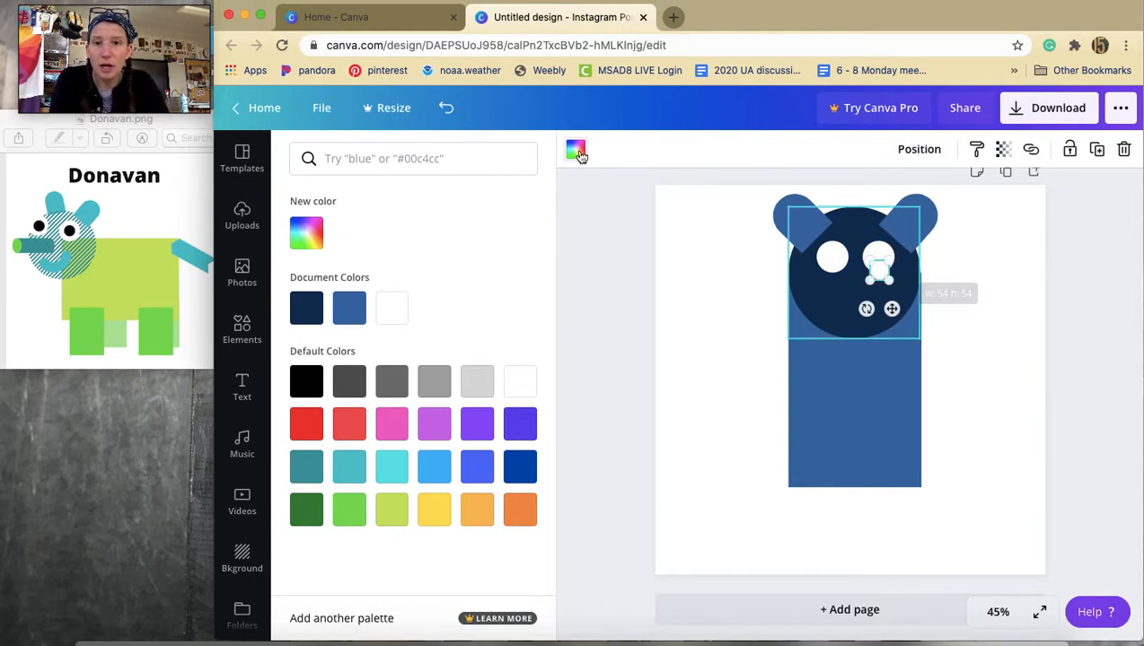
pyautogui.click(576, 150)
pyautogui.click(576, 150)
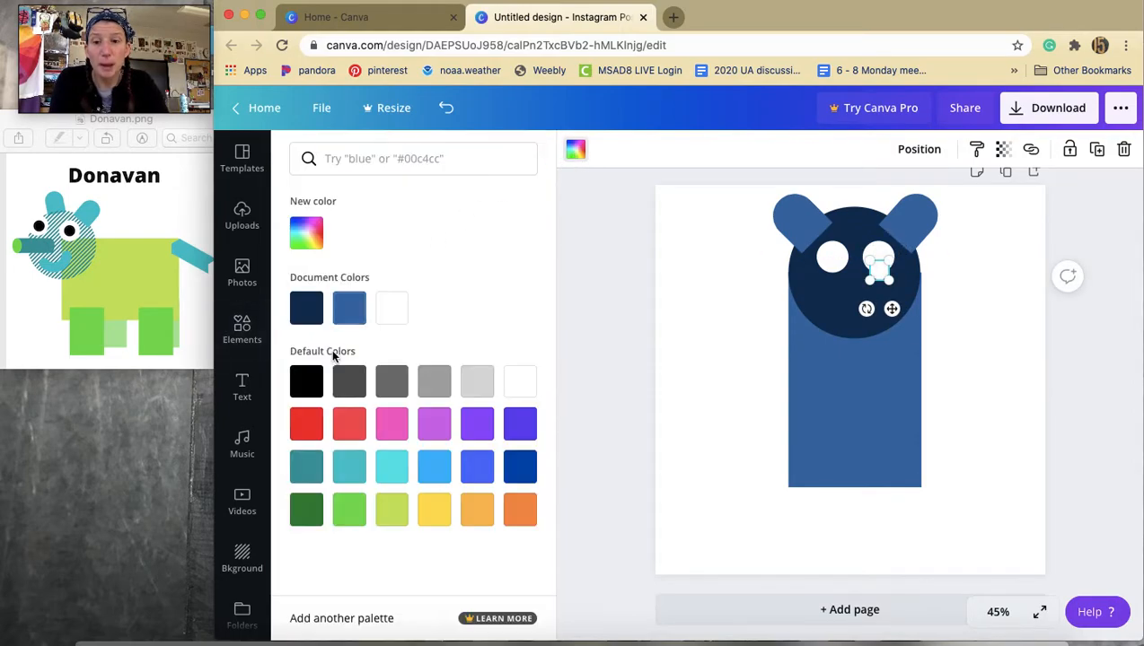
pyautogui.click(303, 387)
pyautogui.moveTo(892, 309)
pyautogui.mouseDown()
pyautogui.moveTo(844, 297)
pyautogui.moveTo(892, 300)
pyautogui.mouseUp()
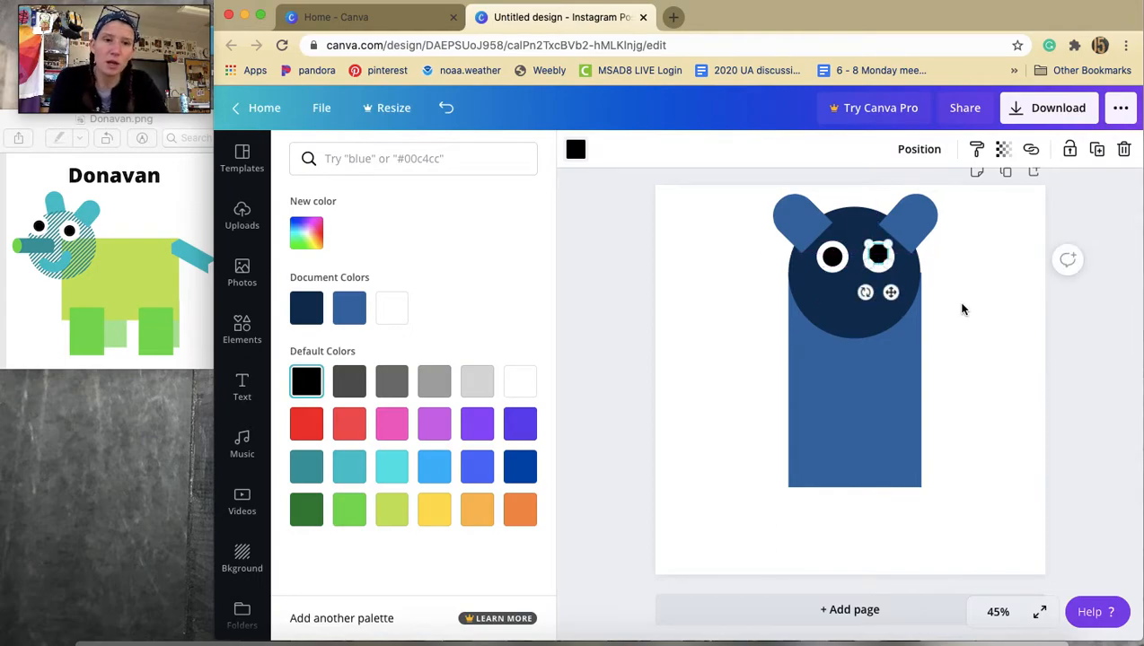
pyautogui.click(978, 355)
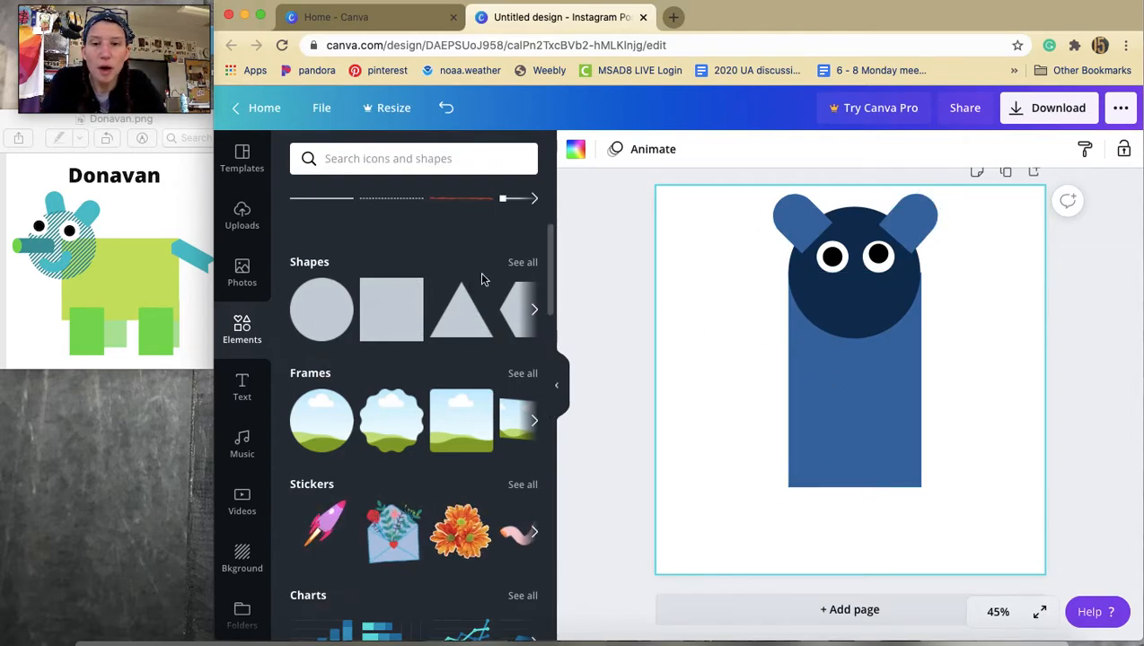
# Add a circle as a snout on the lower head and give it a custom dark blue, #04172E.
pyautogui.click(310, 324)
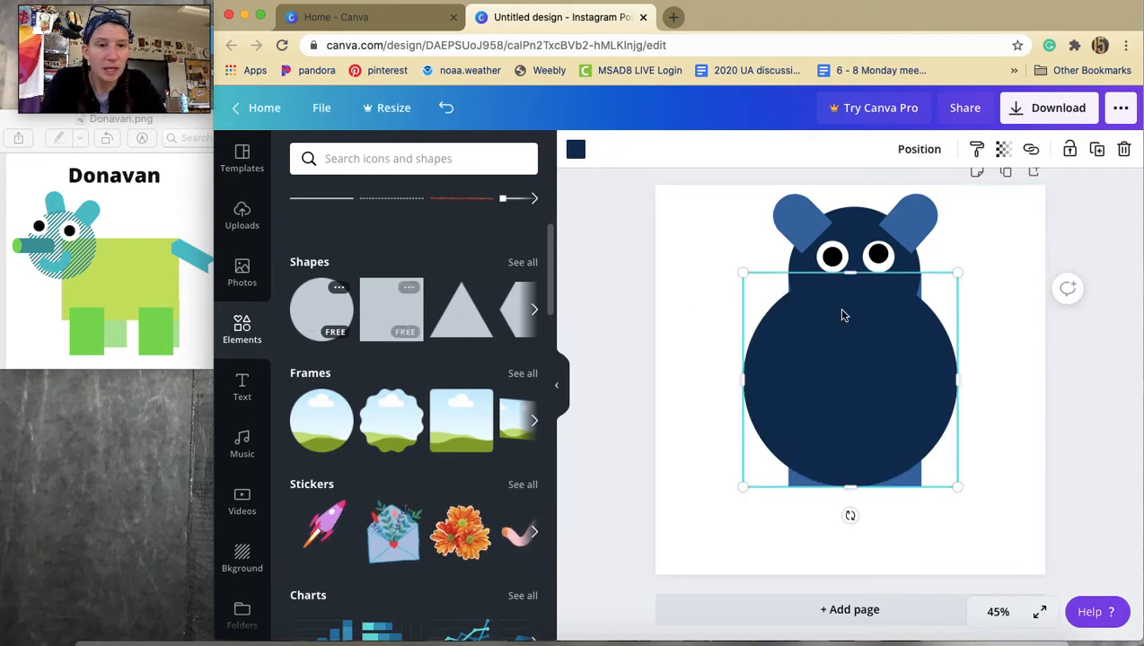
pyautogui.moveTo(957, 272); pyautogui.dragTo(848, 316)
pyautogui.click(575, 150)
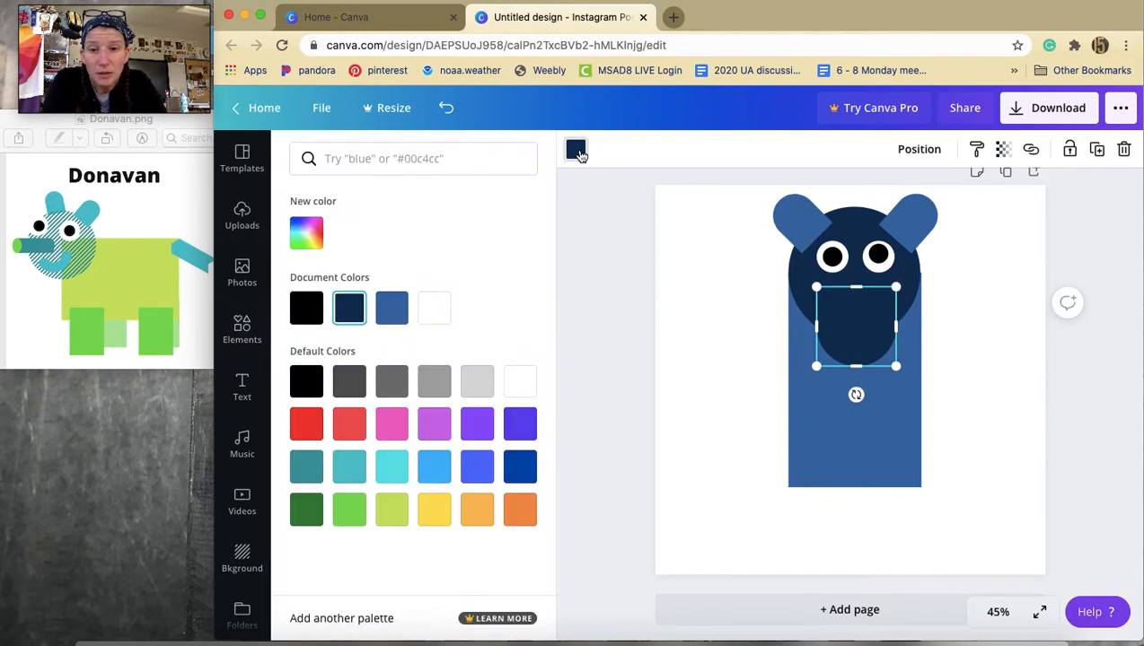
pyautogui.click(306, 233)
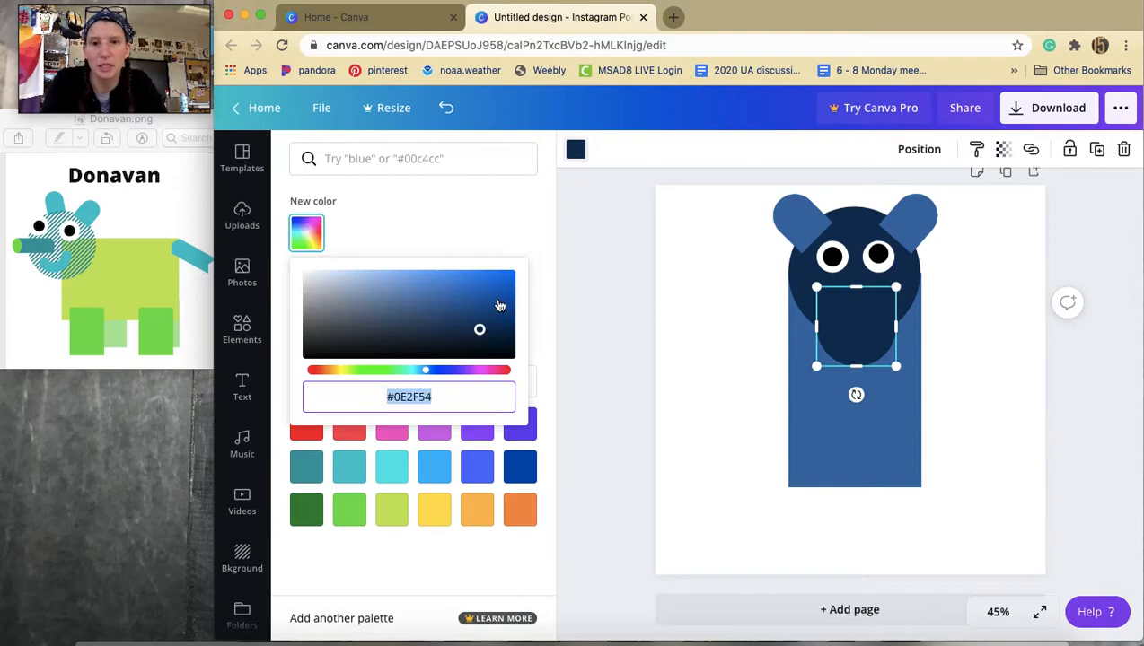
pyautogui.moveTo(479, 332); pyautogui.dragTo(500, 348)
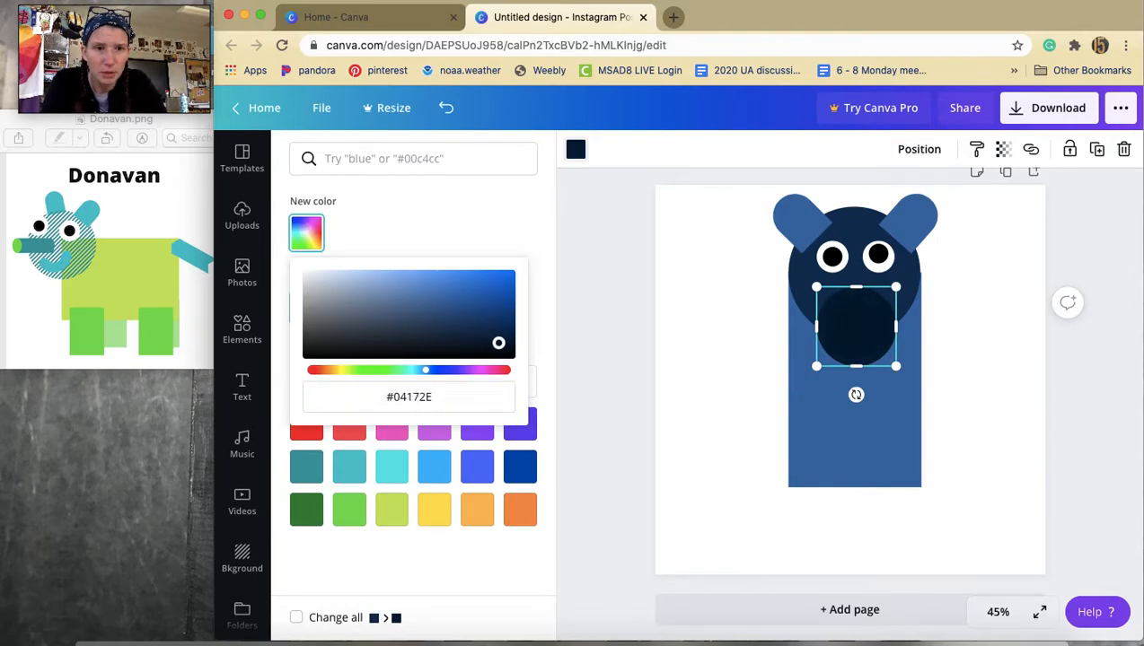
pyautogui.click(682, 381)
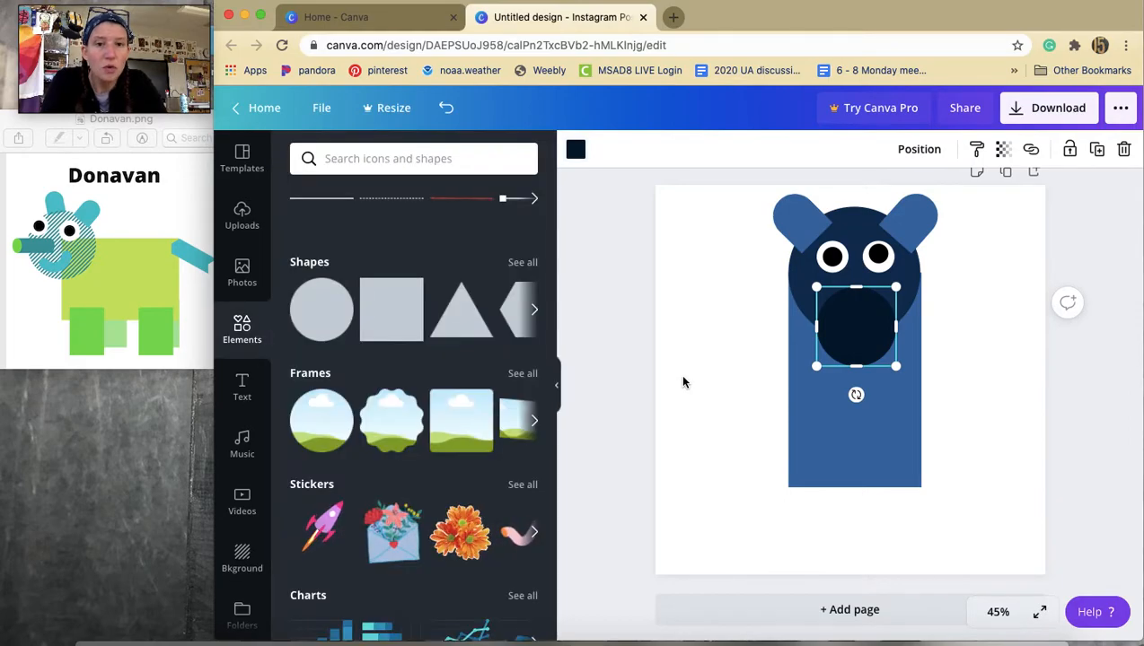
# Add a smaller circle, color it black, and place it on the snout as a nose.
pyautogui.click(327, 312)
pyautogui.moveTo(955, 271); pyautogui.dragTo(775, 413)
pyautogui.moveTo(767, 458); pyautogui.dragTo(849, 315)
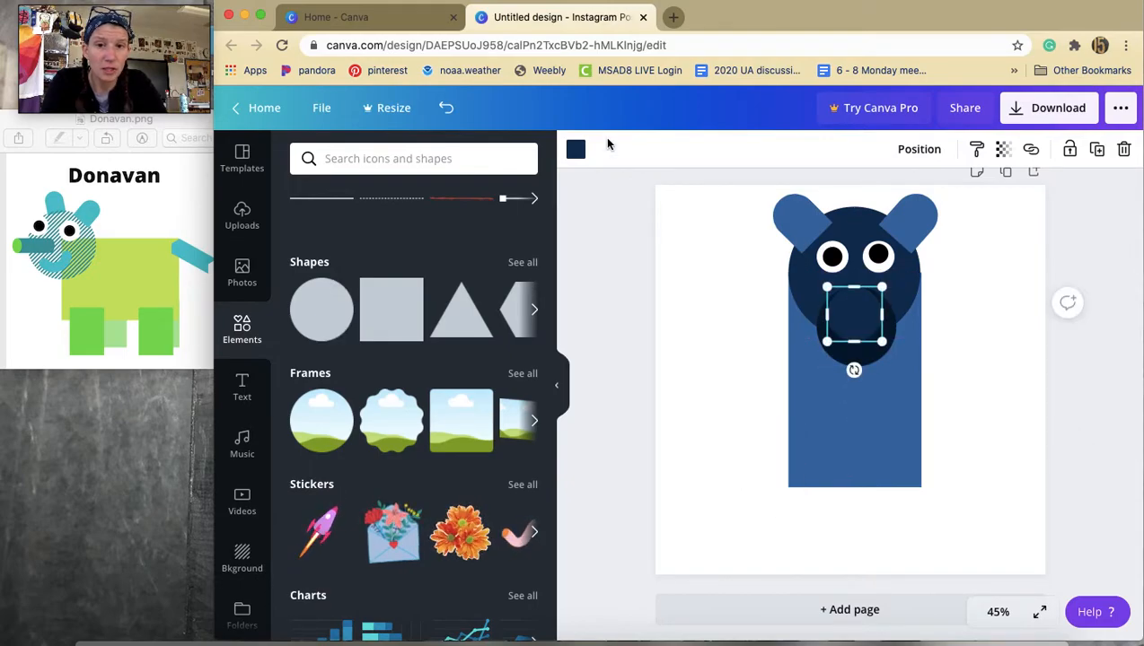
pyautogui.click(575, 151)
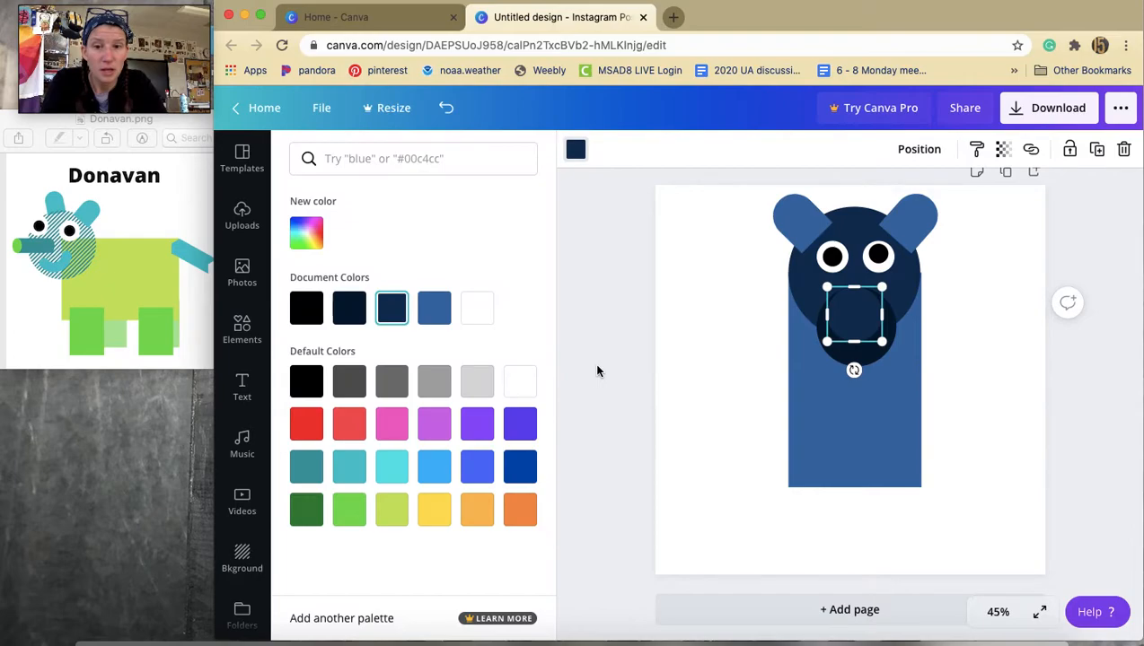
pyautogui.click(348, 310)
pyautogui.click(306, 311)
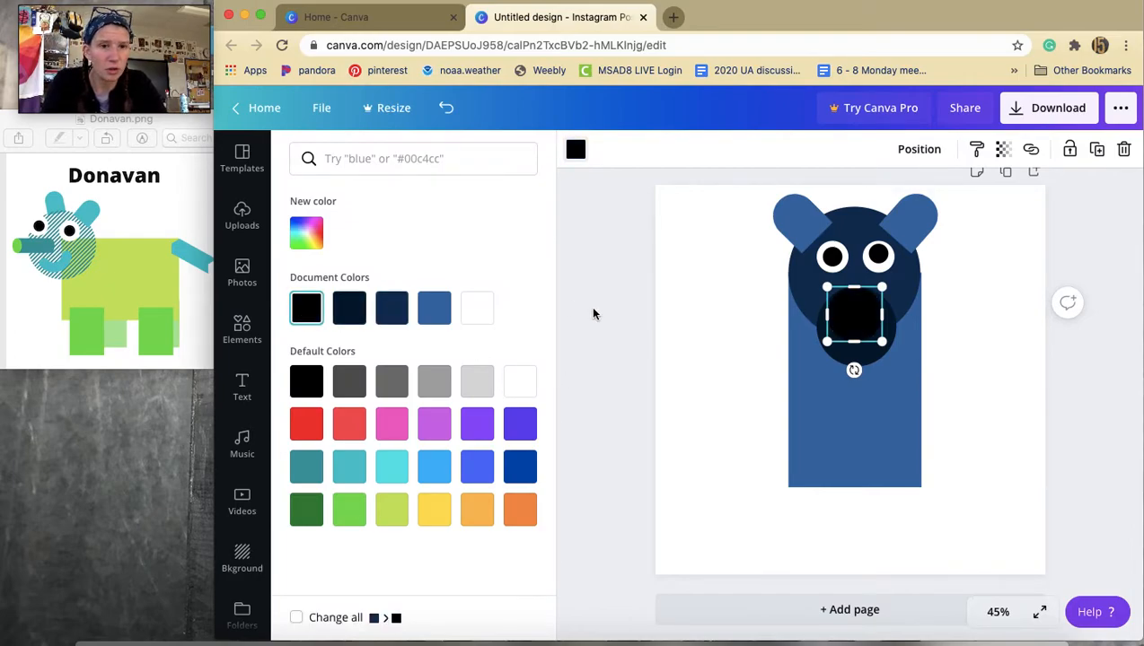
pyautogui.moveTo(882, 288); pyautogui.dragTo(869, 300)
pyautogui.moveTo(867, 359); pyautogui.dragTo(868, 359)
pyautogui.click(966, 355)
pyautogui.click(966, 352)
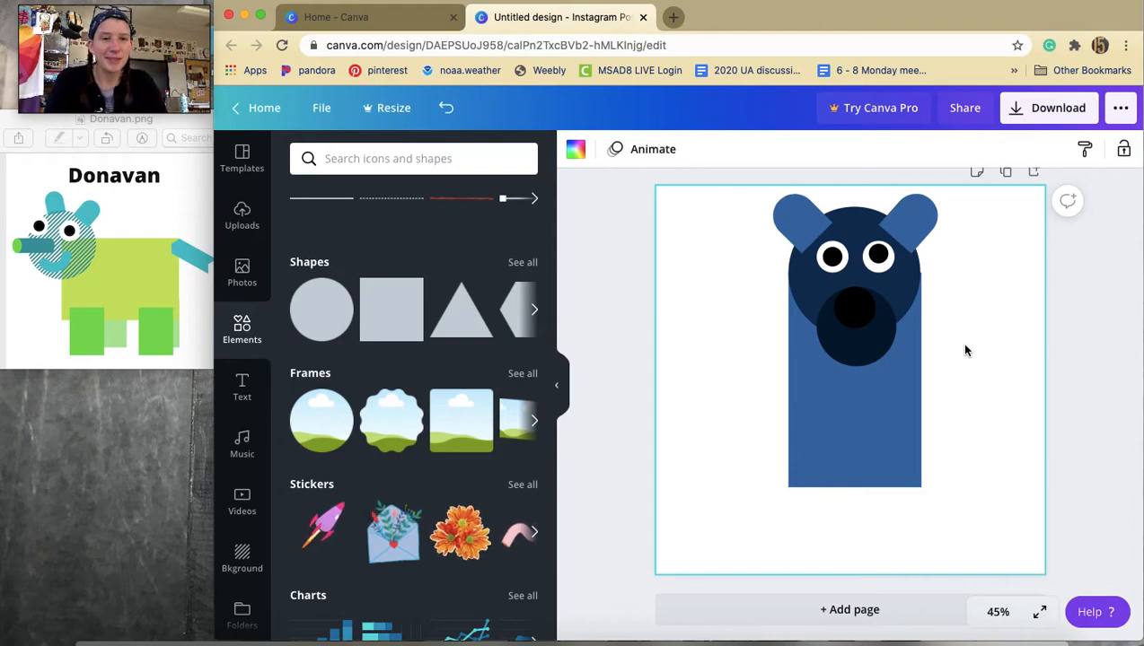
# Recolor the snout circle with a custom lighter blue, #274A6D.
pyautogui.click(880, 349)
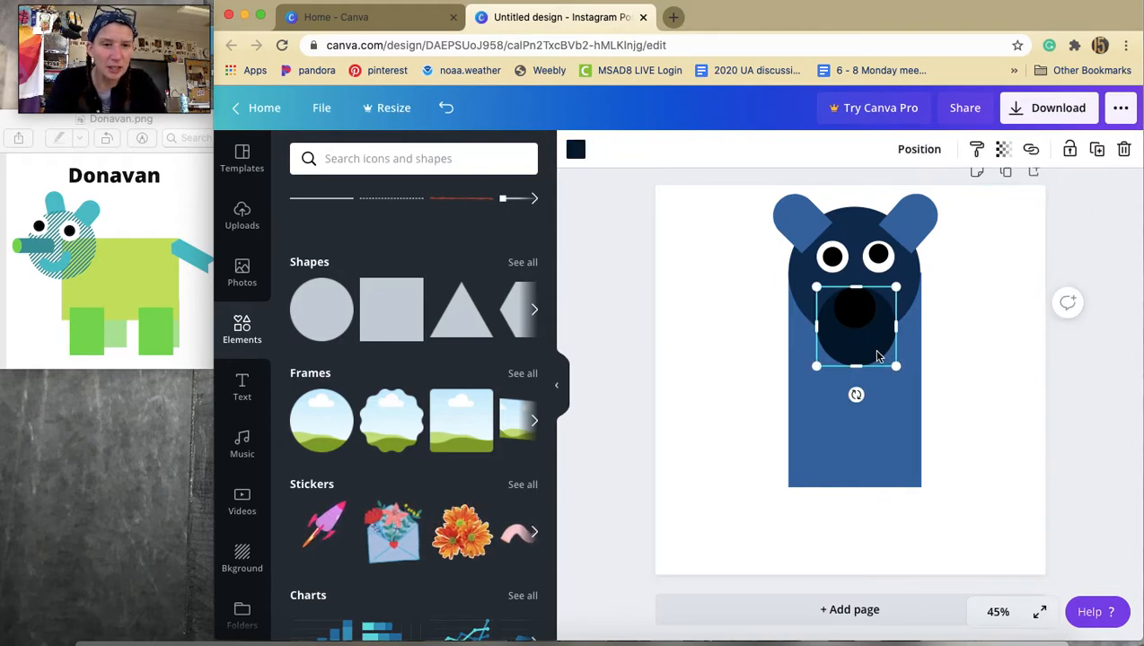
pyautogui.click(576, 149)
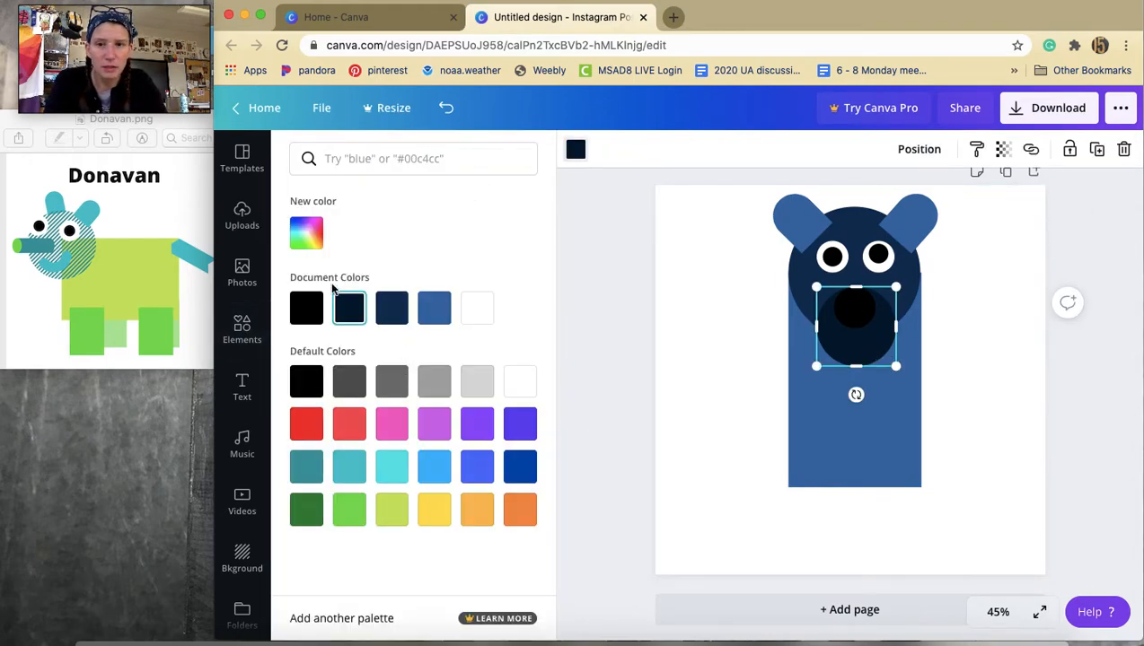
pyautogui.click(309, 240)
pyautogui.moveTo(431, 370)
pyautogui.mouseDown()
pyautogui.moveTo(414, 374)
pyautogui.moveTo(446, 373)
pyautogui.moveTo(427, 373)
pyautogui.mouseUp()
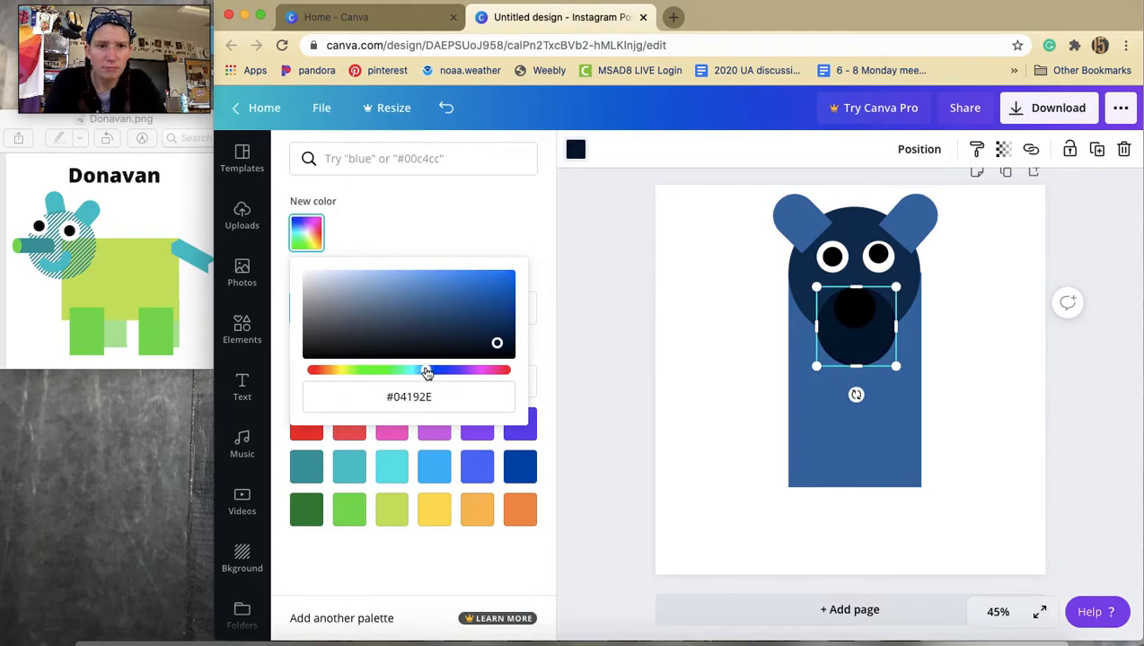
pyautogui.click(302, 238)
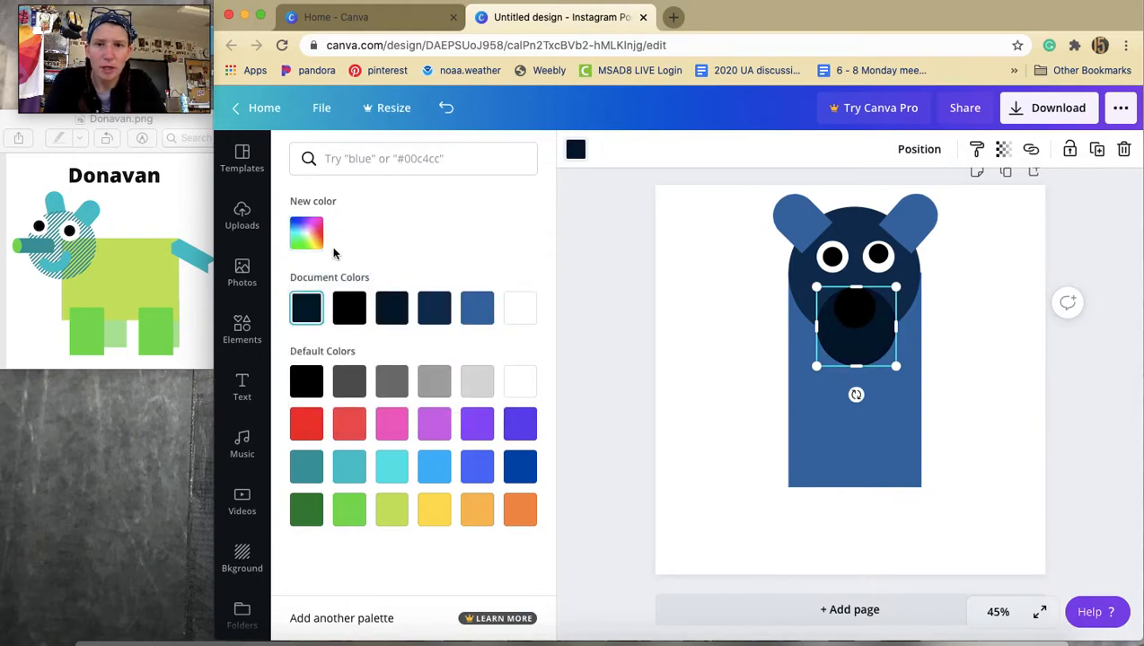
pyautogui.click(313, 235)
pyautogui.moveTo(464, 309); pyautogui.dragTo(439, 320)
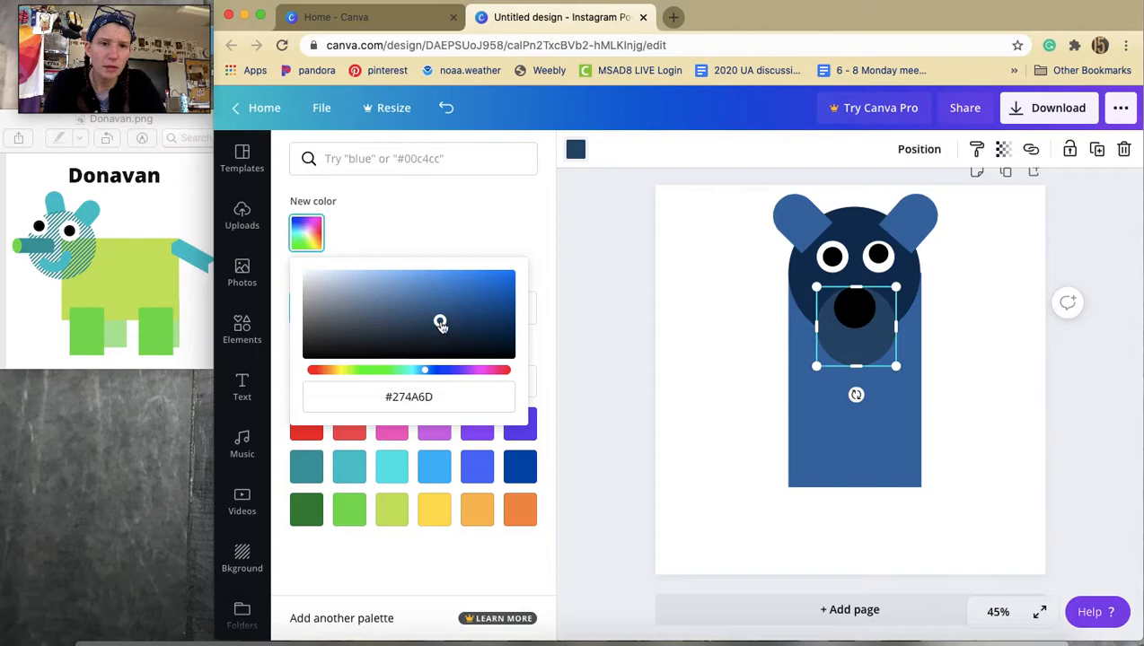
pyautogui.click(974, 386)
pyautogui.click(974, 386)
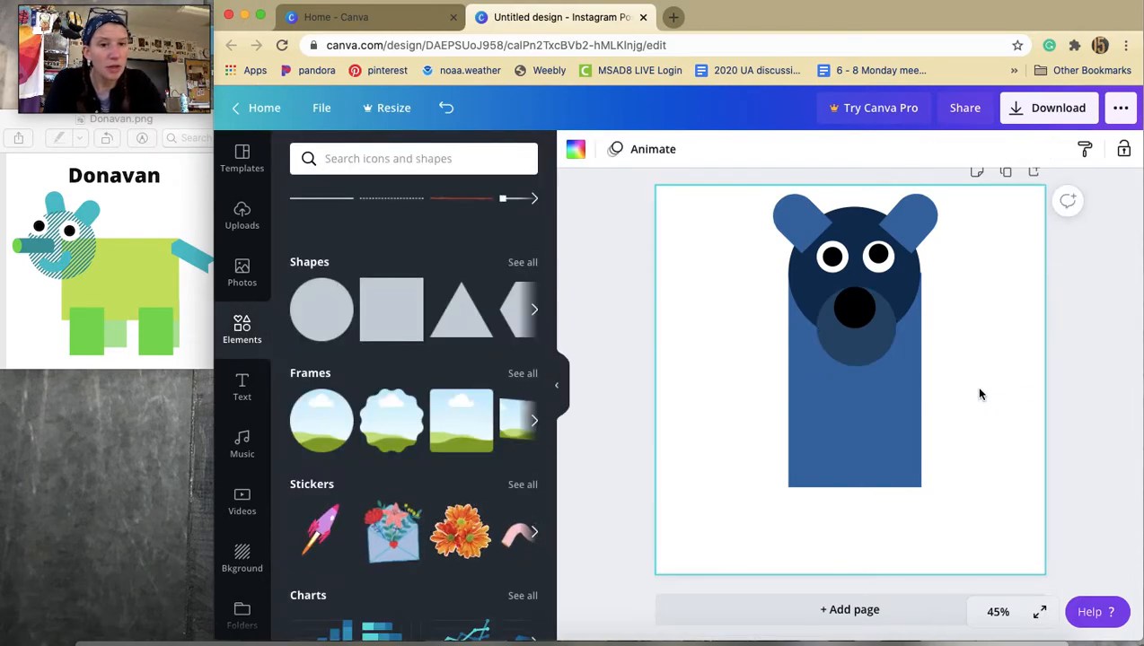
# Add a pennant-shaped element from the Shapes collection, then shrink and tilt it beside the body as the left arm.
pyautogui.scroll(-2, 435, 400)
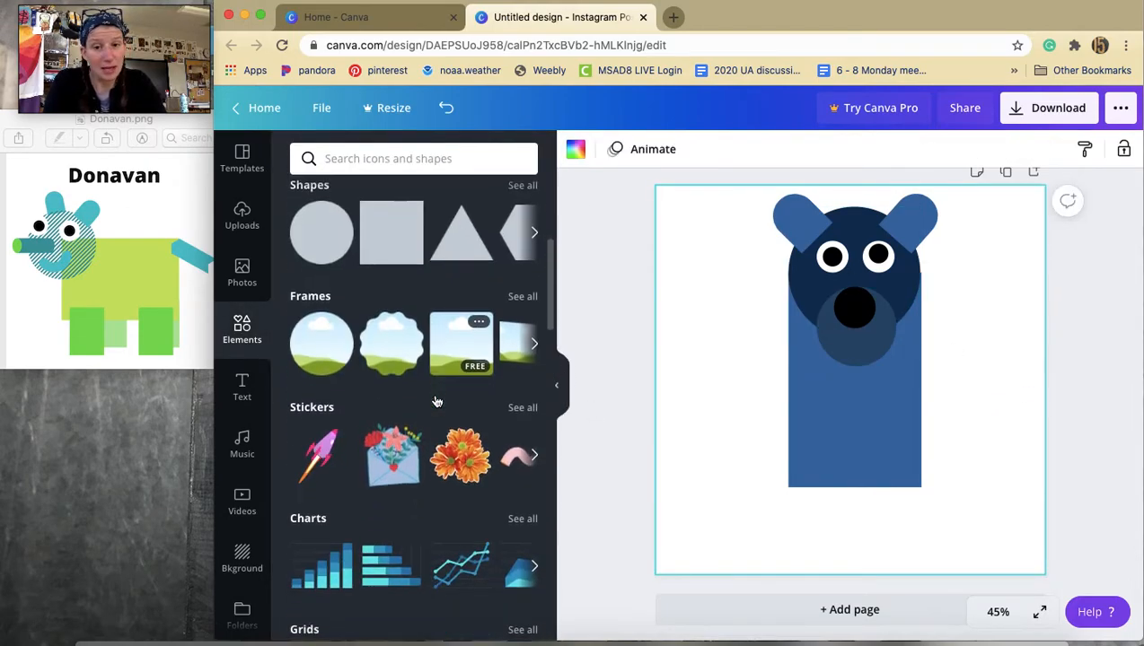
pyautogui.scroll(-5, 435, 401)
pyautogui.scroll(7, 435, 401)
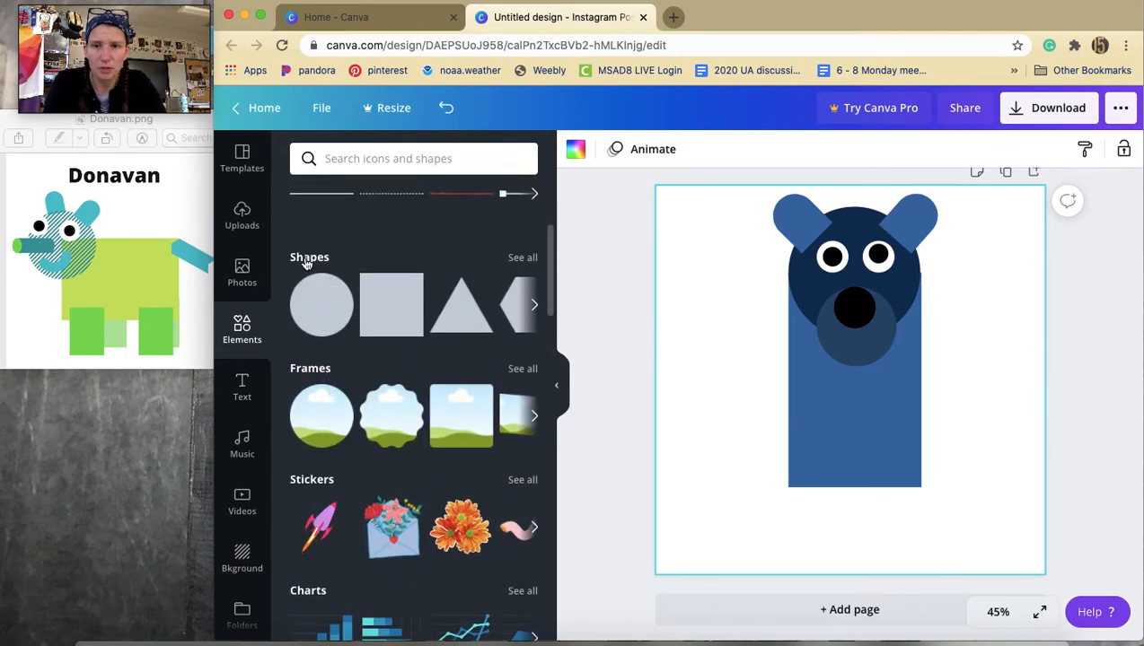
pyautogui.click(306, 259)
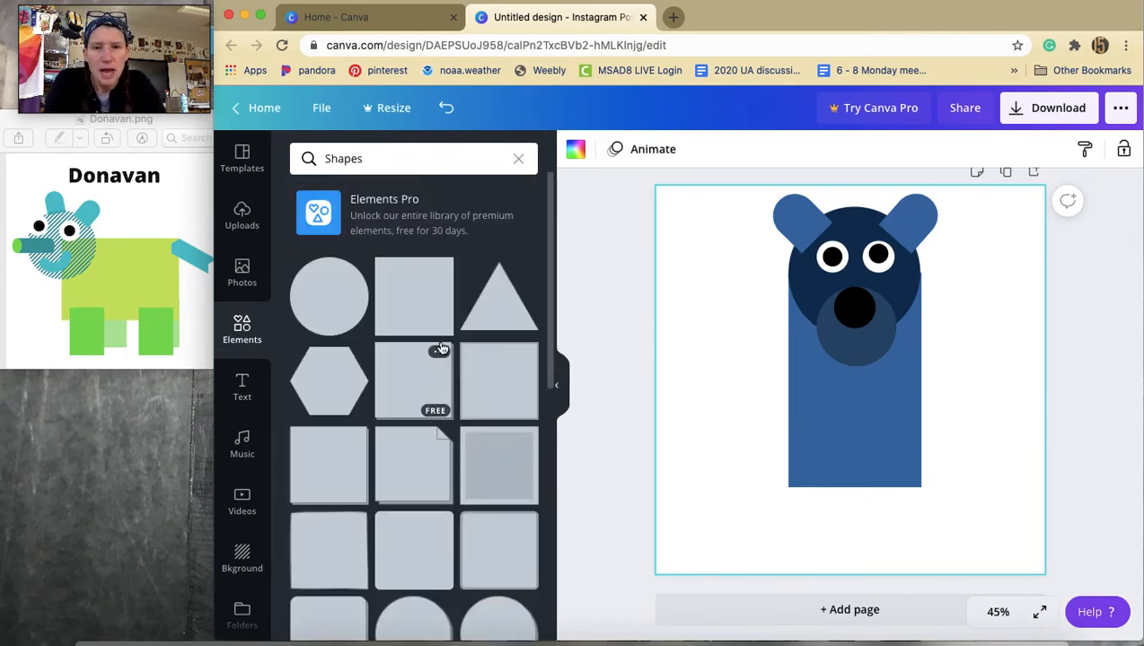
pyautogui.scroll(-8, 440, 346)
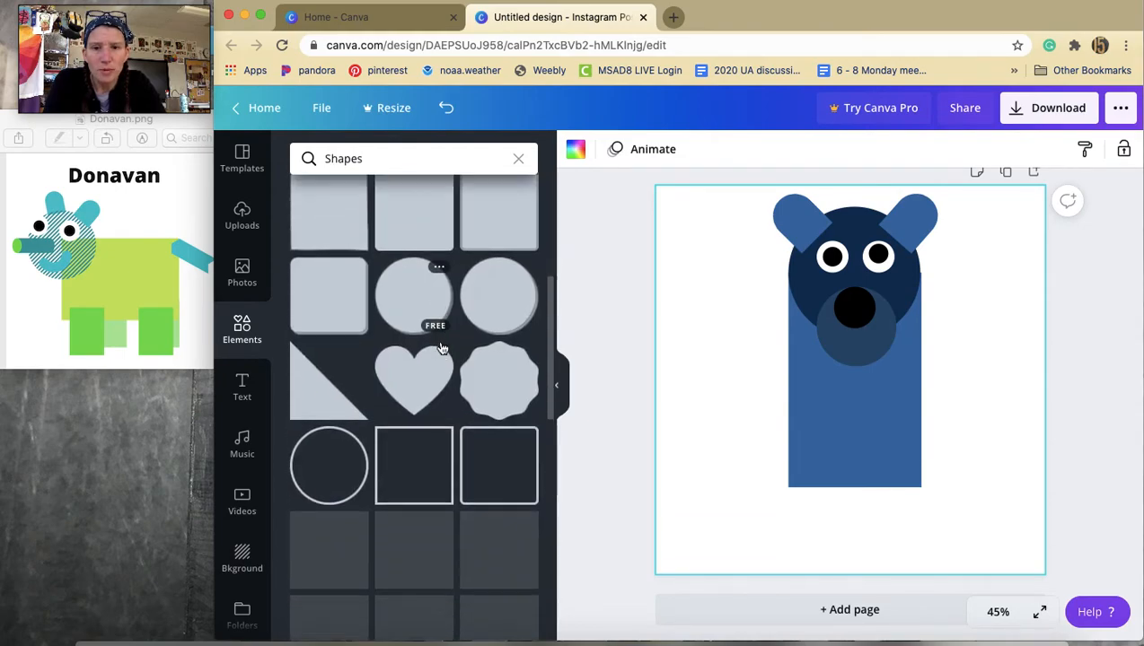
pyautogui.scroll(-5, 440, 348)
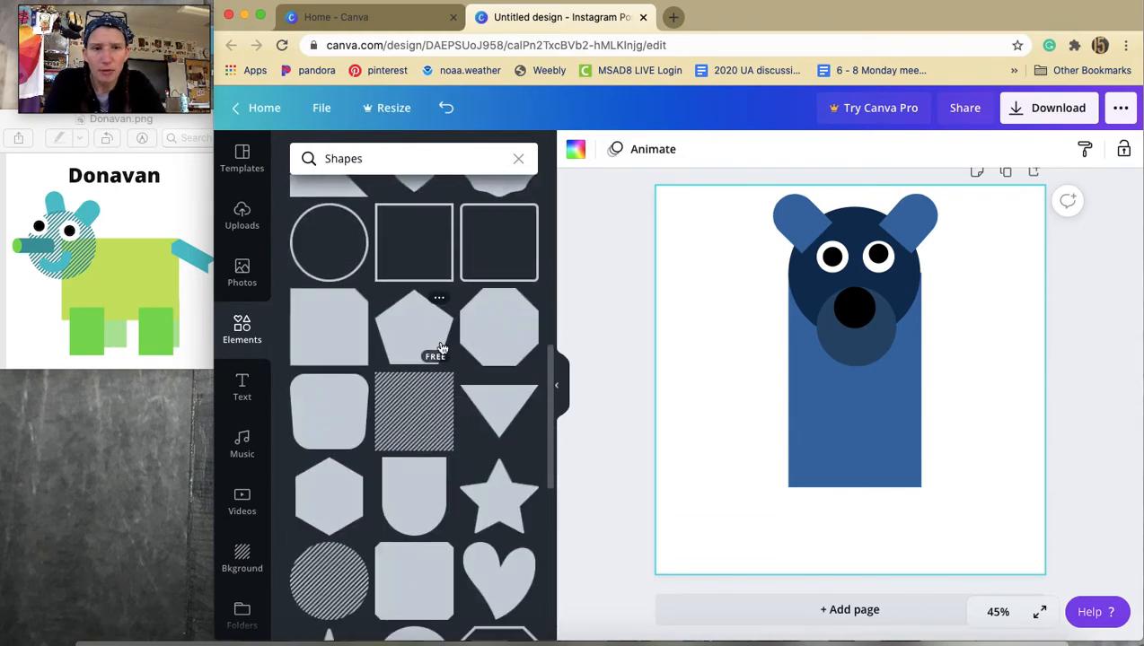
pyautogui.scroll(-5, 439, 347)
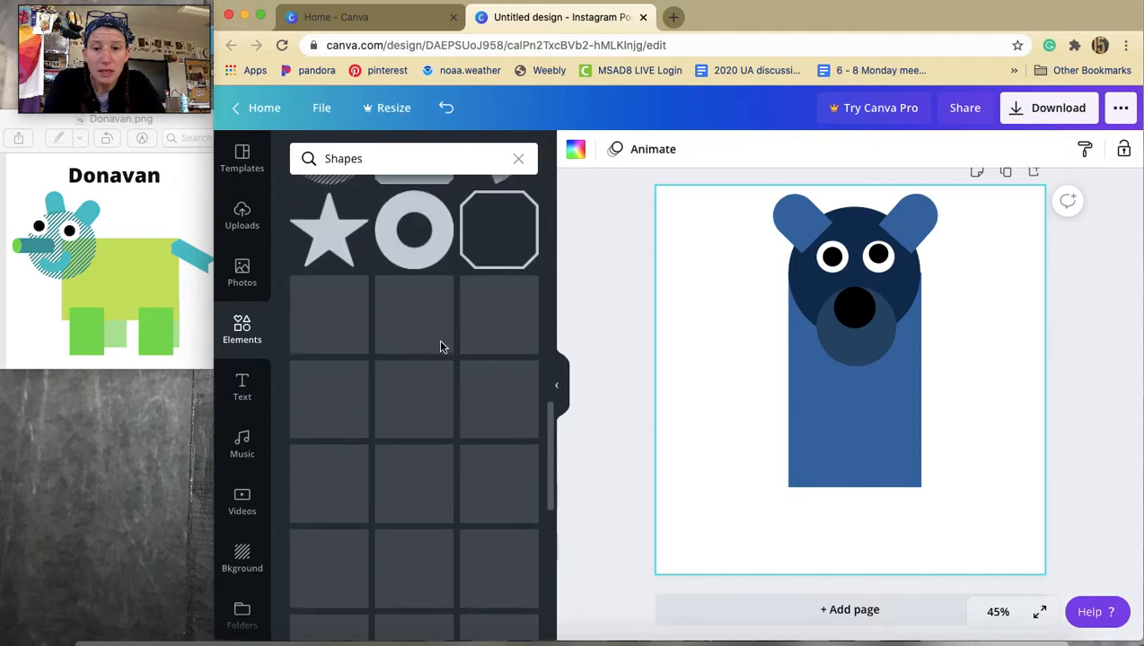
pyautogui.scroll(-1, 440, 346)
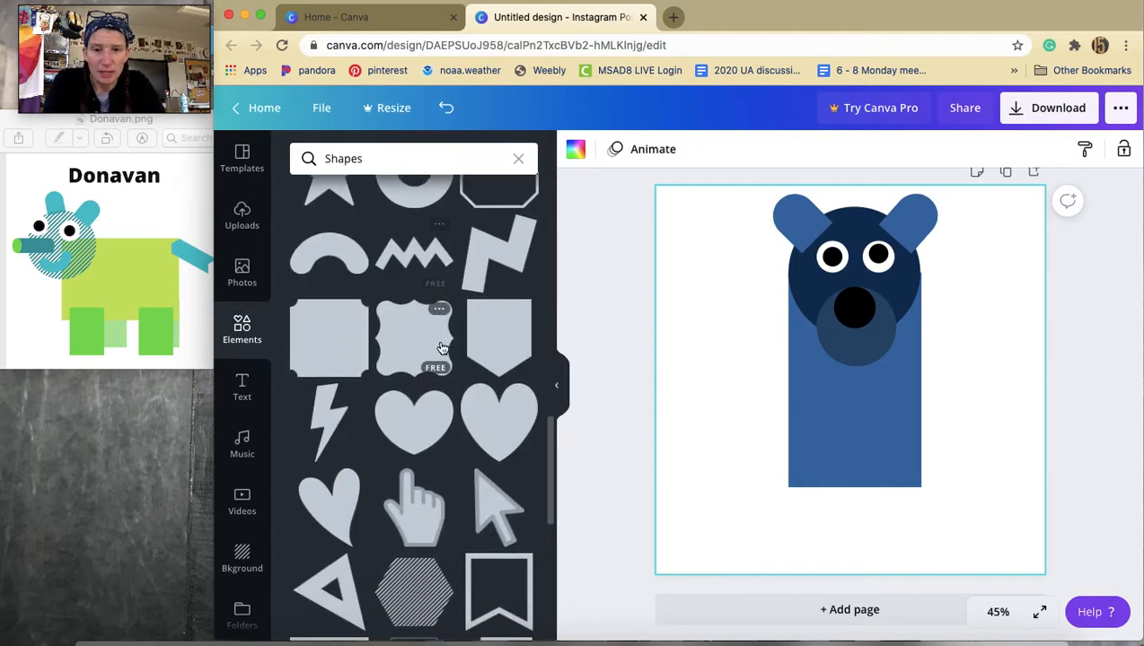
pyautogui.scroll(-2, 441, 347)
pyautogui.scroll(-7, 439, 343)
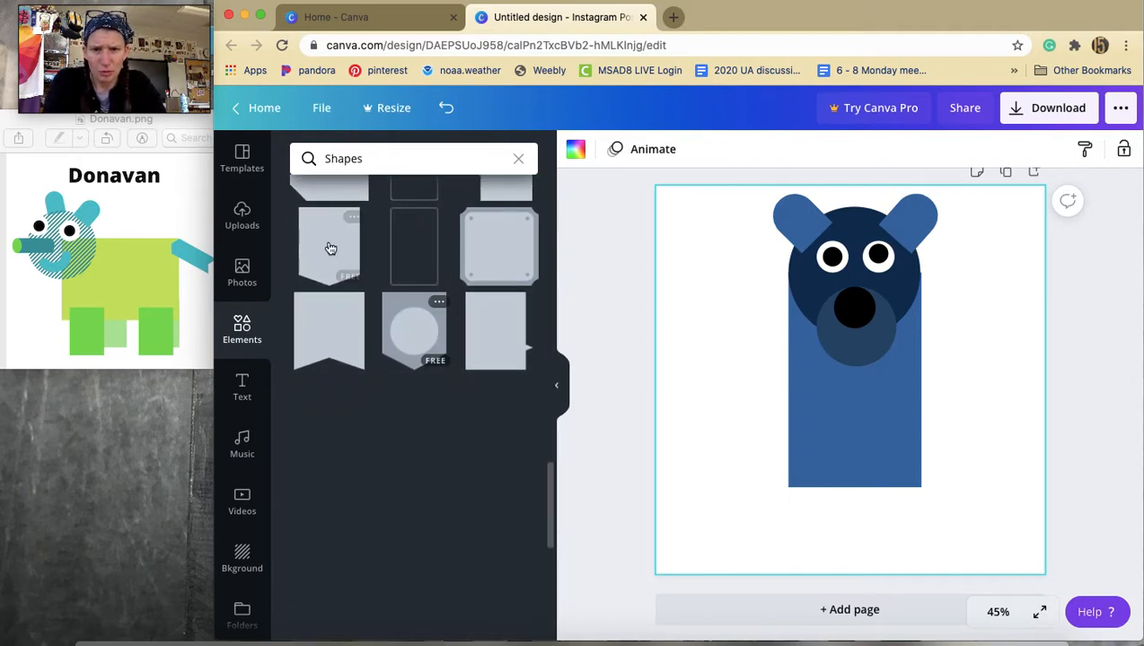
pyautogui.click(332, 249)
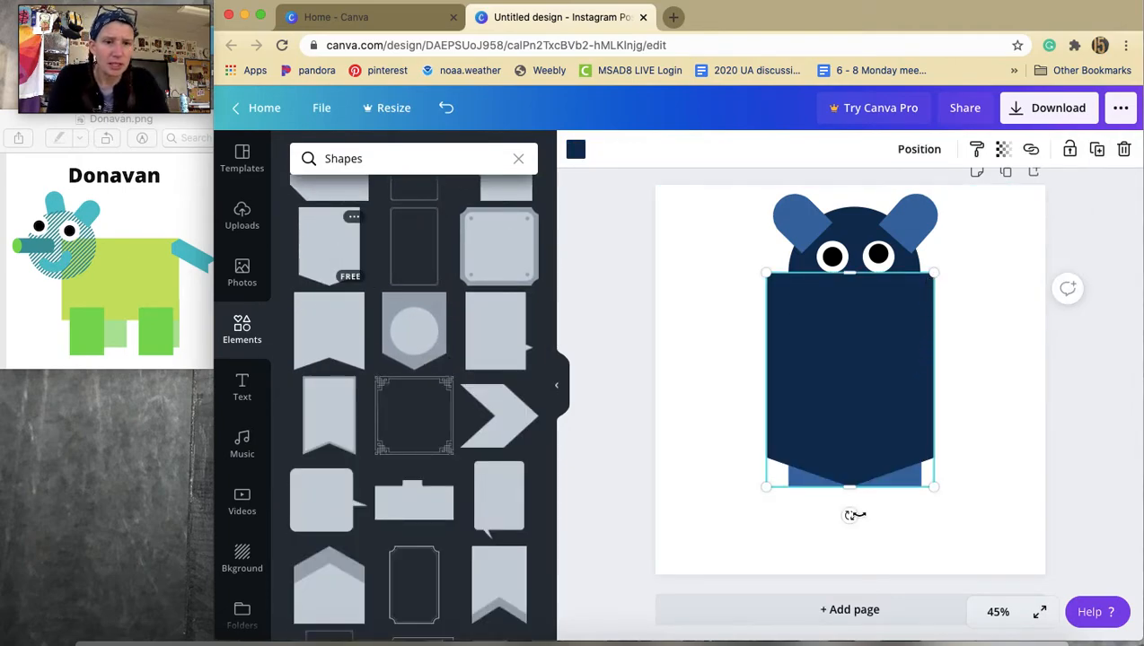
pyautogui.moveTo(793, 527); pyautogui.dragTo(738, 455)
pyautogui.moveTo(890, 247); pyautogui.dragTo(772, 341)
# Color the arm with the #274A6D document color and send it behind the body.
pyautogui.click(577, 150)
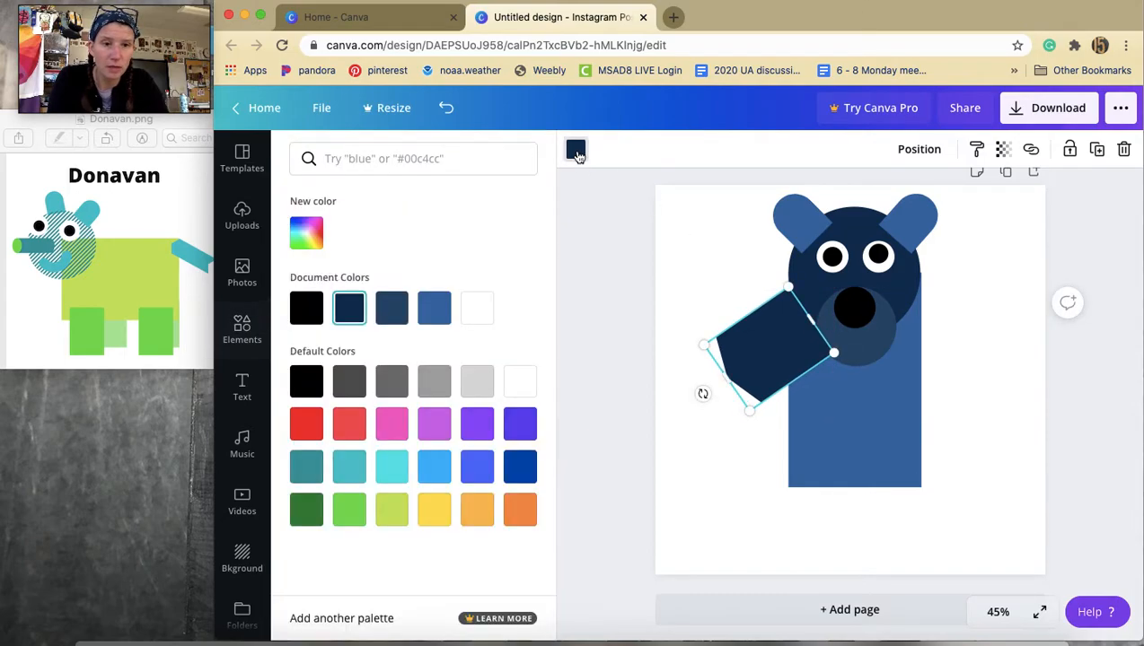
pyautogui.click(402, 314)
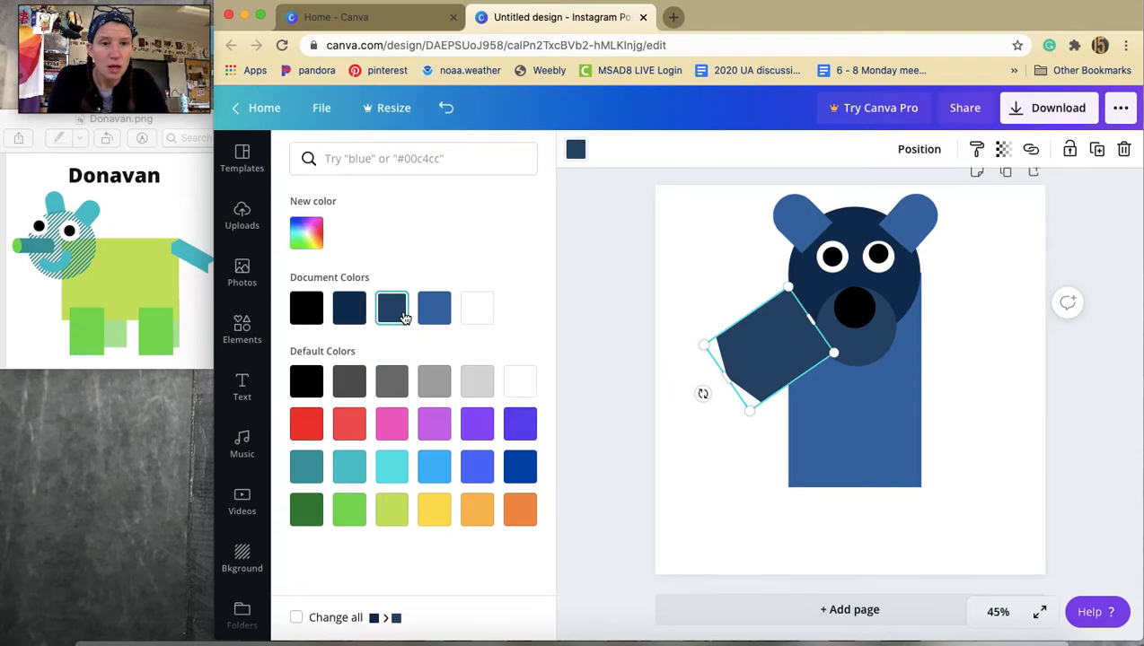
pyautogui.rightClick(760, 336)
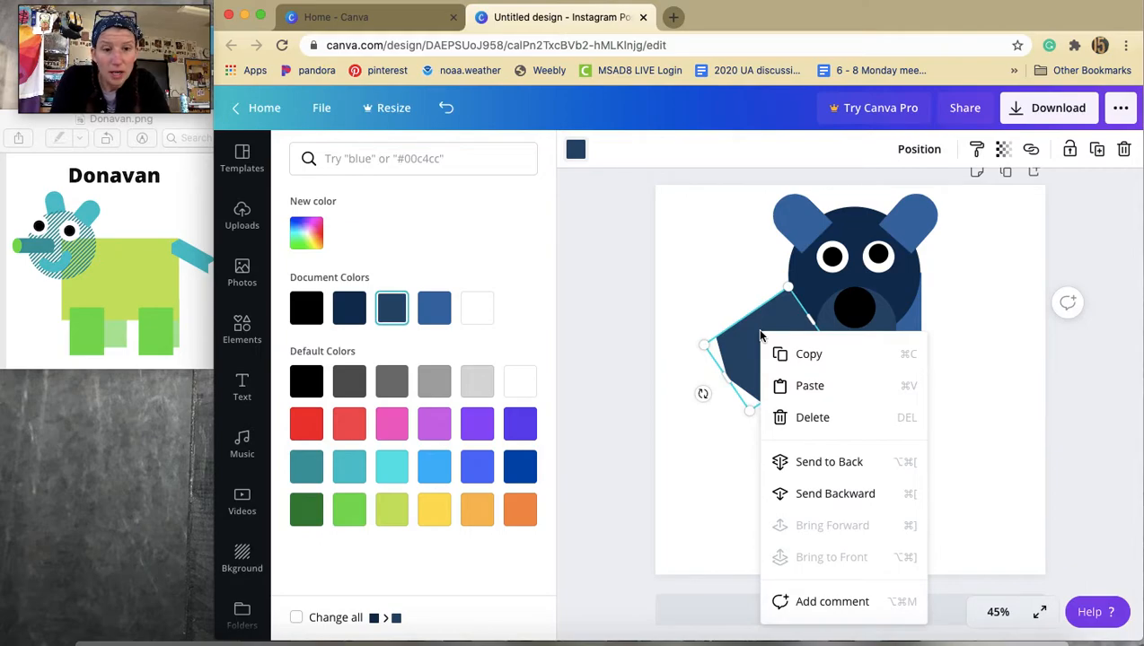
pyautogui.click(707, 272)
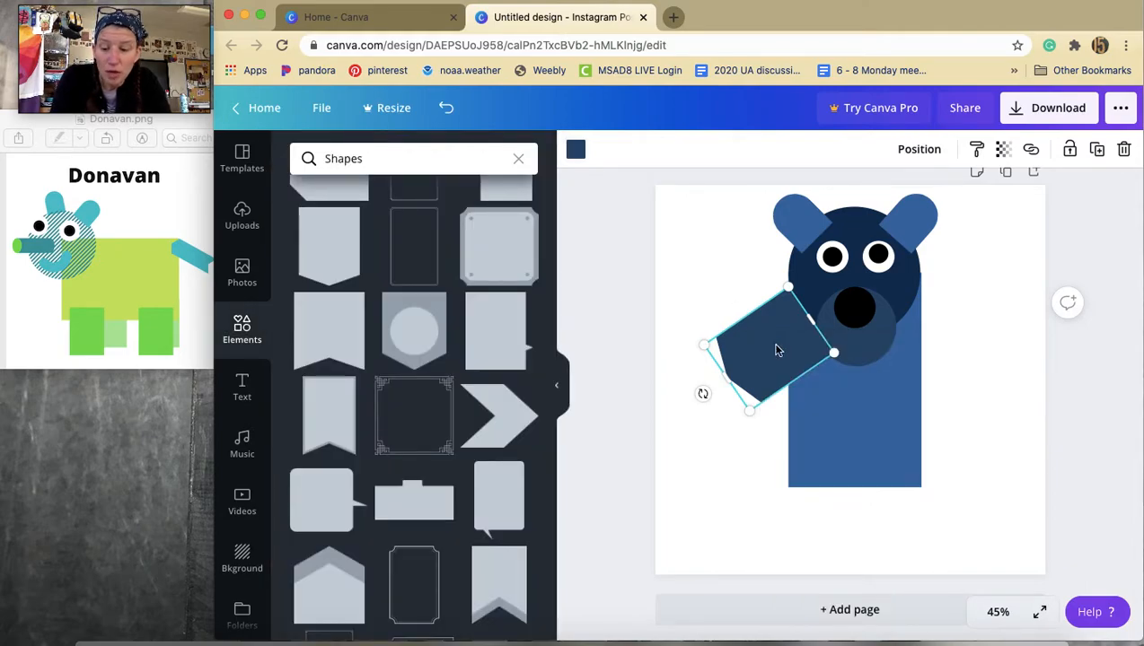
pyautogui.rightClick(777, 350)
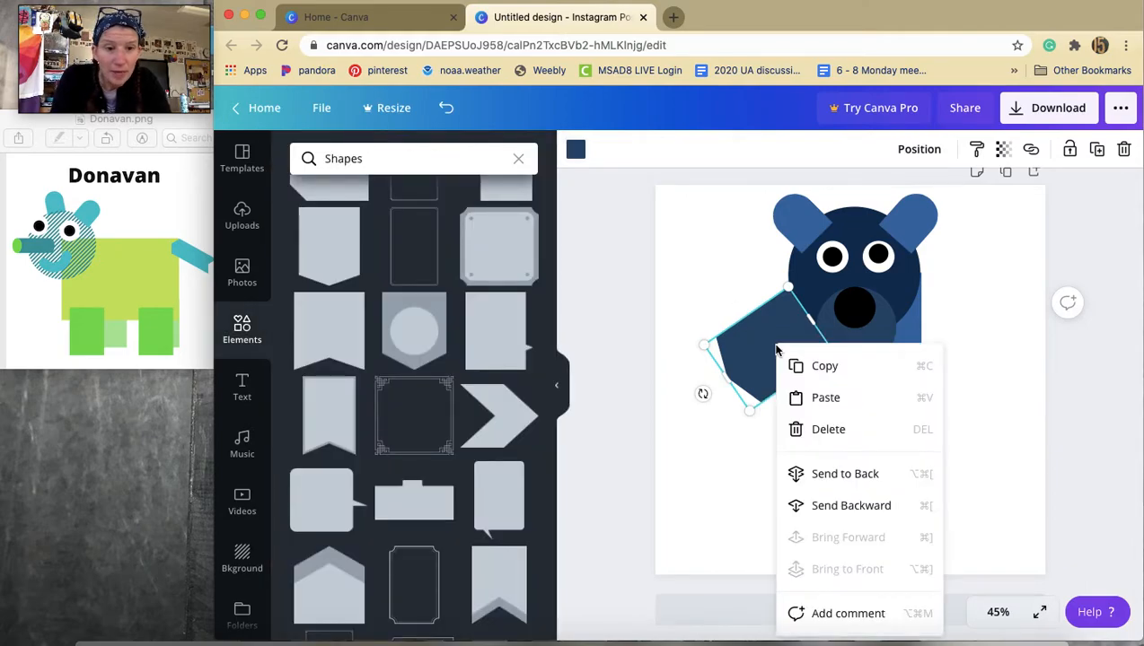
pyautogui.click(845, 474)
pyautogui.click(714, 477)
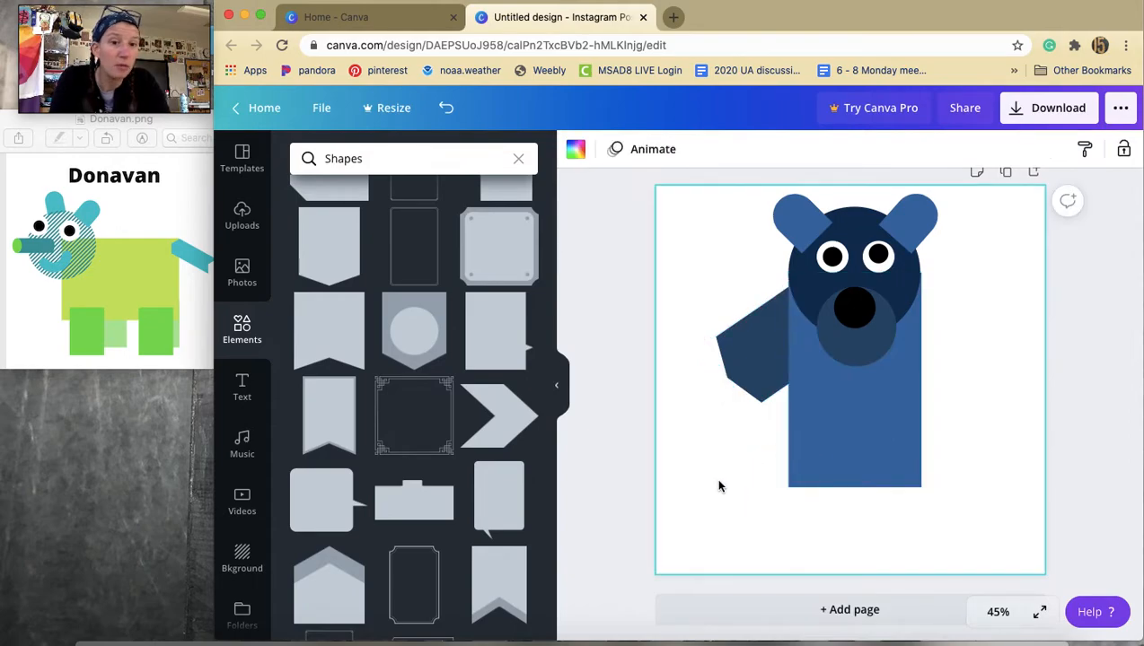
# Duplicate the arm, rotate the copy onto the right side of the body, and send it to back.
pyautogui.click(741, 368)
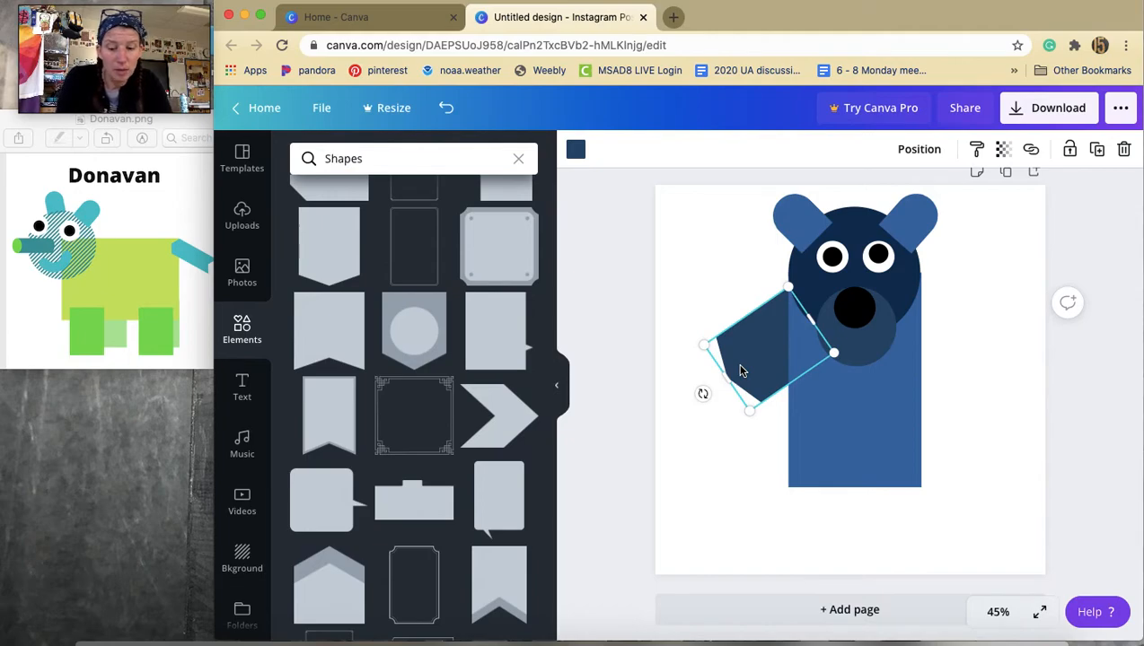
pyautogui.press('super+d')
pyautogui.moveTo(838, 364); pyautogui.dragTo(888, 346)
pyautogui.moveTo(846, 381); pyautogui.dragTo(981, 376)
pyautogui.moveTo(929, 346); pyautogui.dragTo(952, 336)
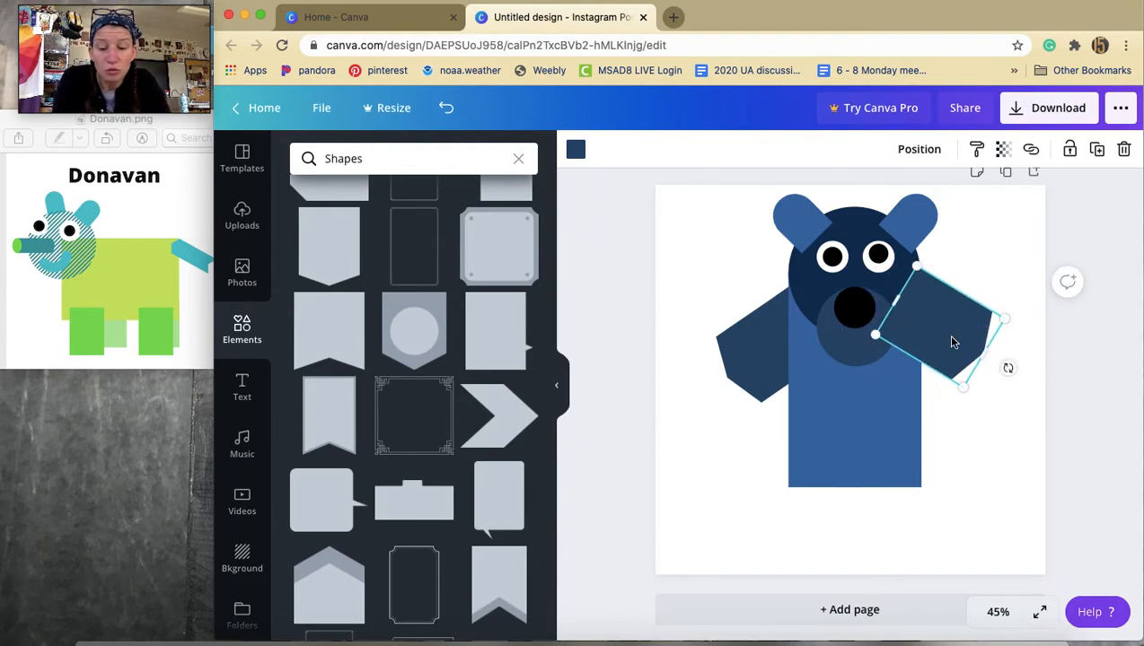
pyautogui.rightClick(953, 342)
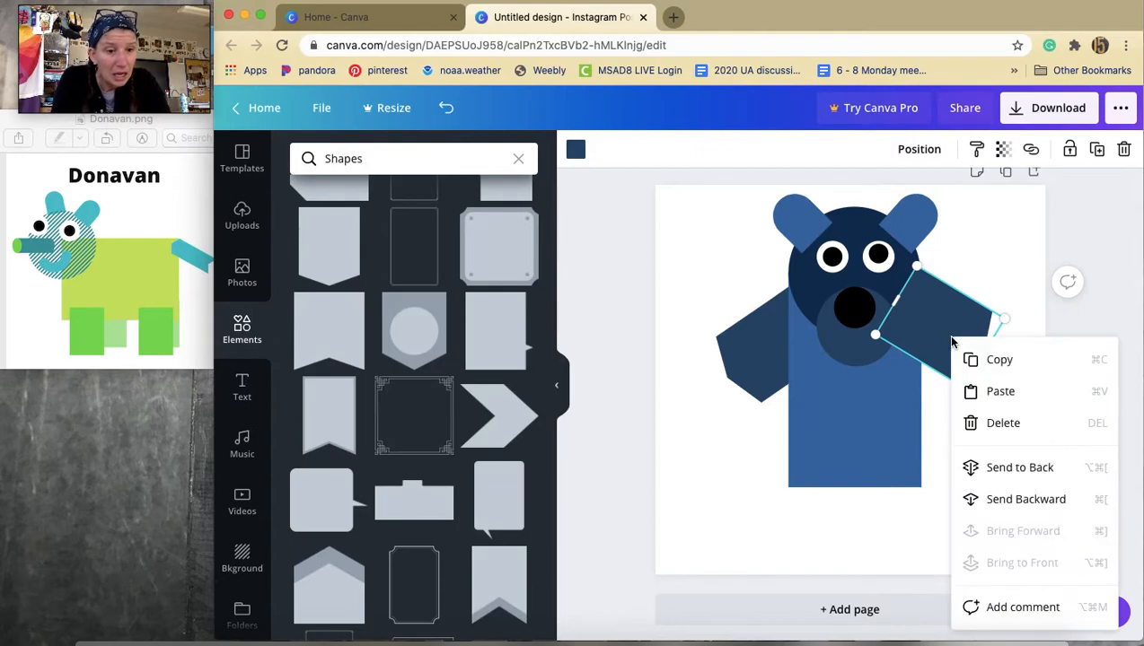
pyautogui.click(1005, 469)
pyautogui.click(1000, 535)
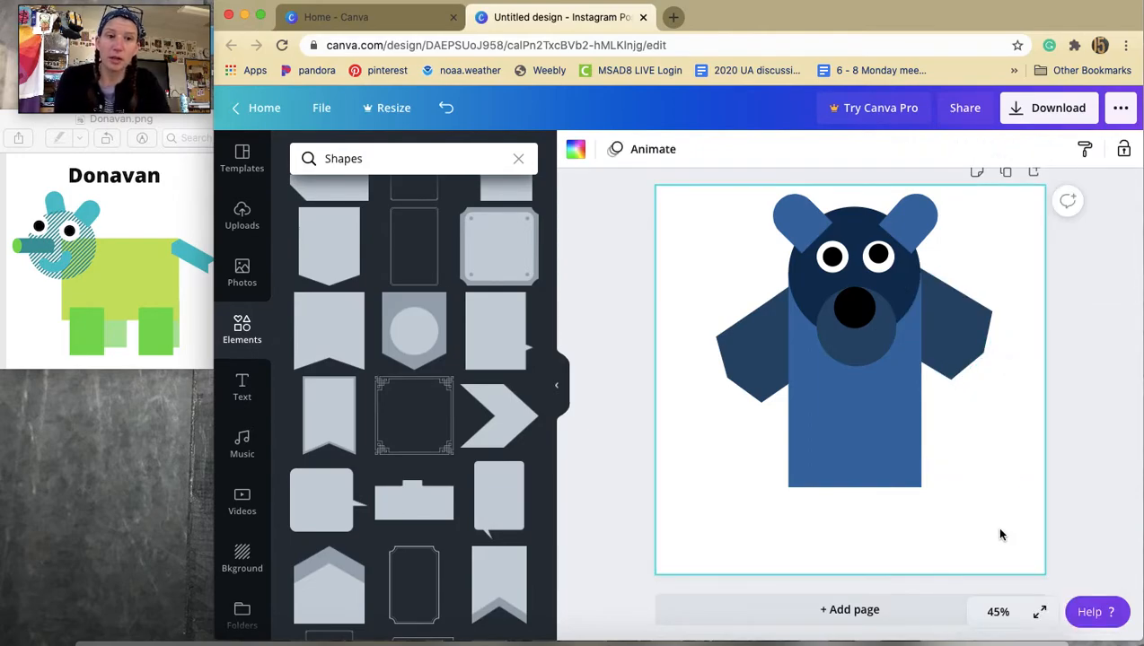
# Add another pennant shape, shrink it and tilt it below the body as a leg.
pyautogui.scroll(-3, 408, 310)
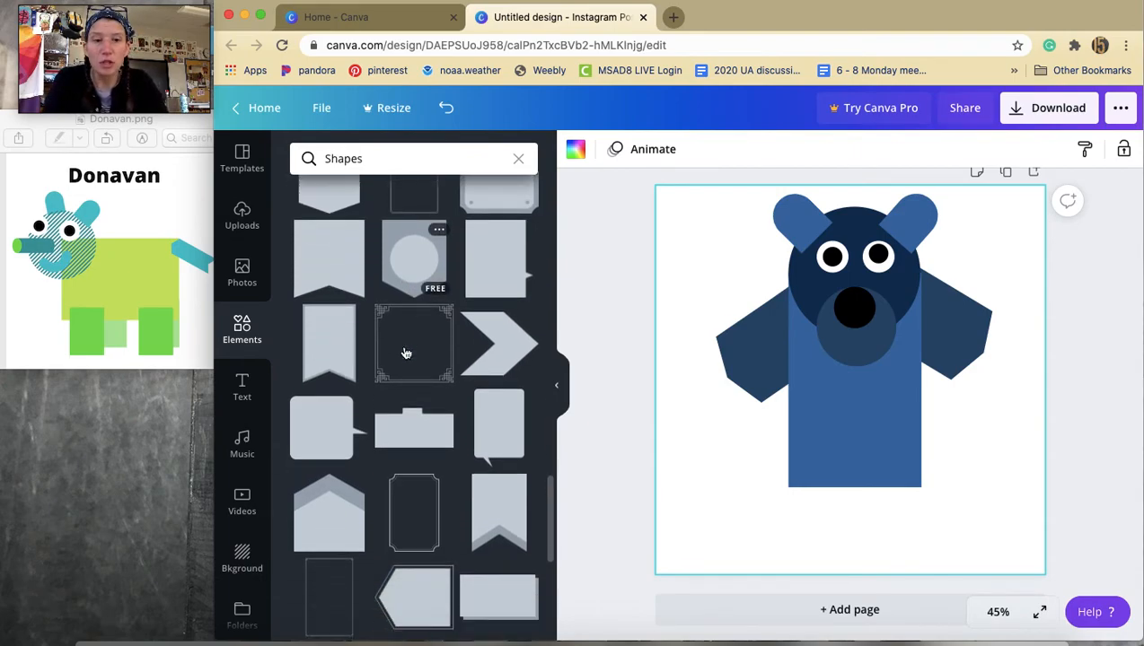
pyautogui.scroll(-6, 363, 317)
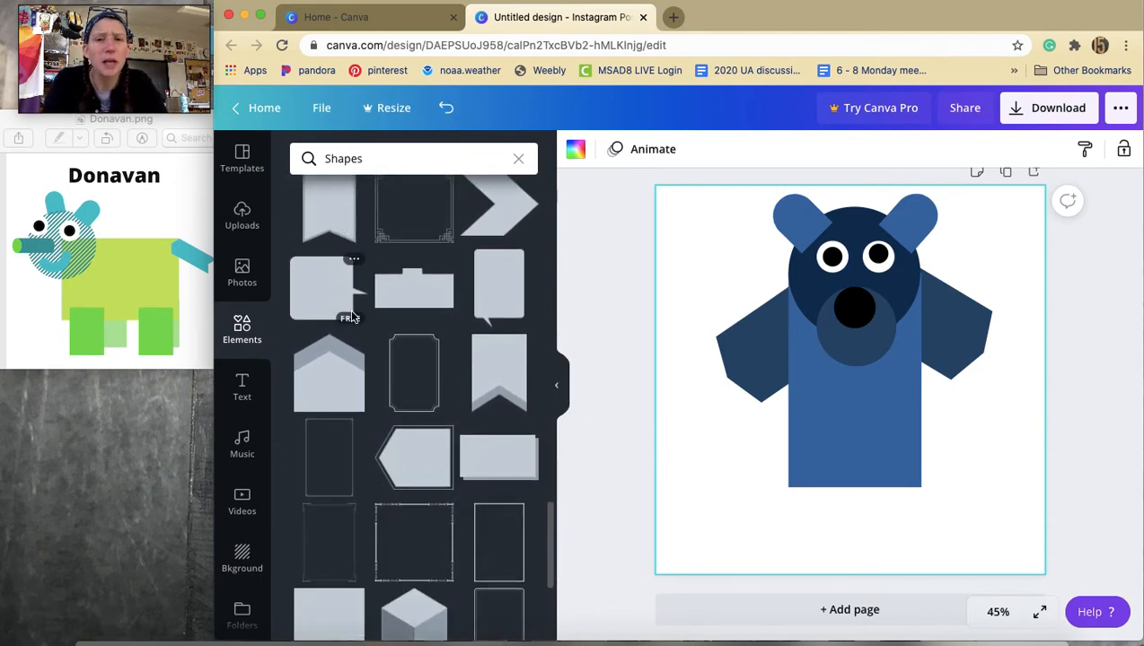
pyautogui.scroll(-4, 353, 319)
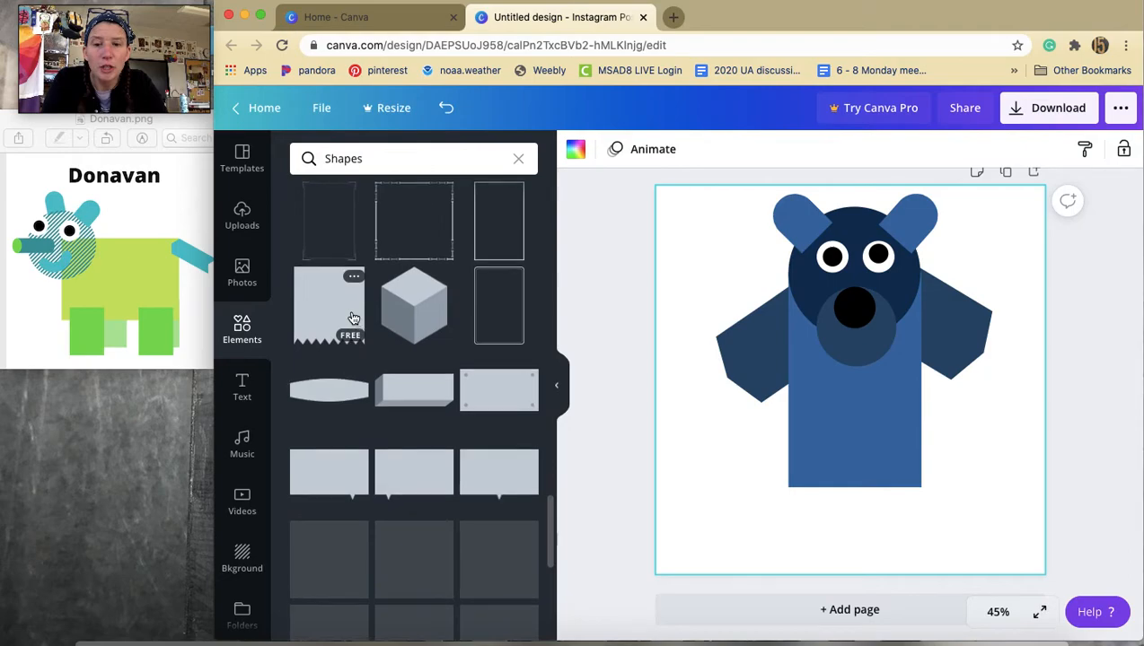
pyautogui.scroll(6, 354, 319)
pyautogui.scroll(5, 354, 319)
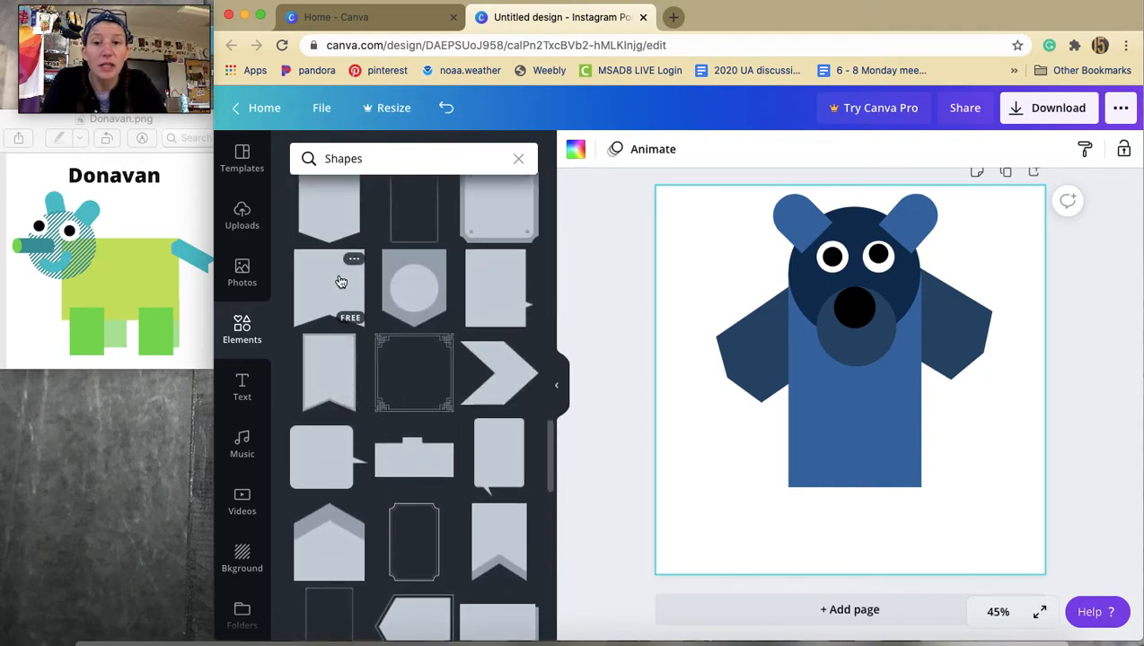
pyautogui.click(336, 295)
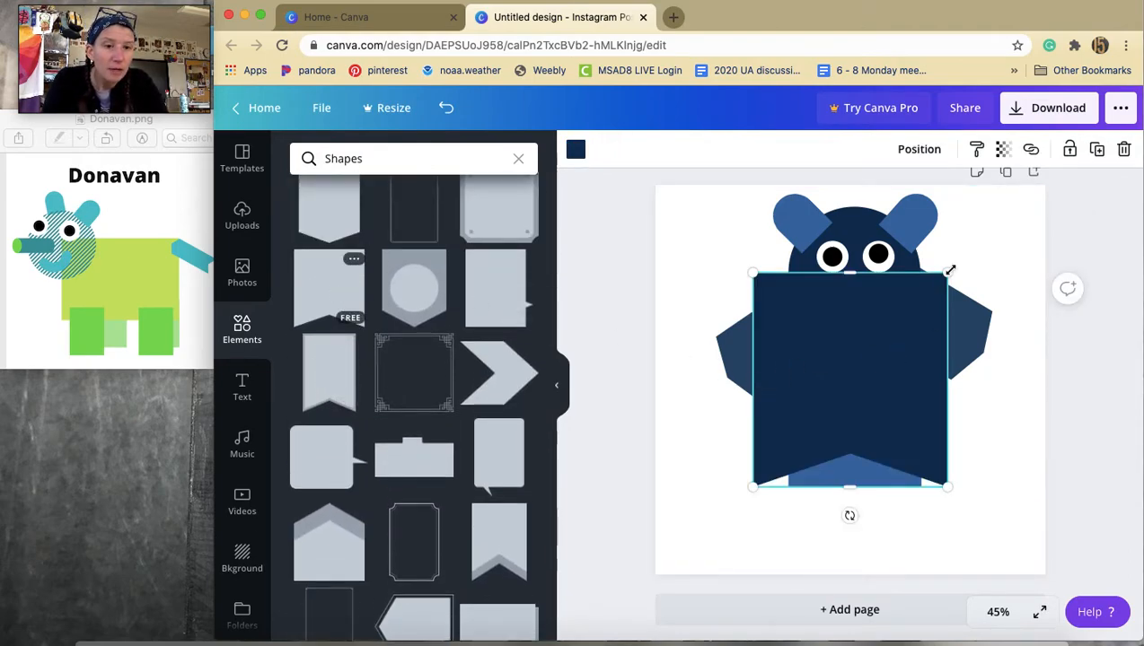
pyautogui.moveTo(877, 312); pyautogui.dragTo(786, 391)
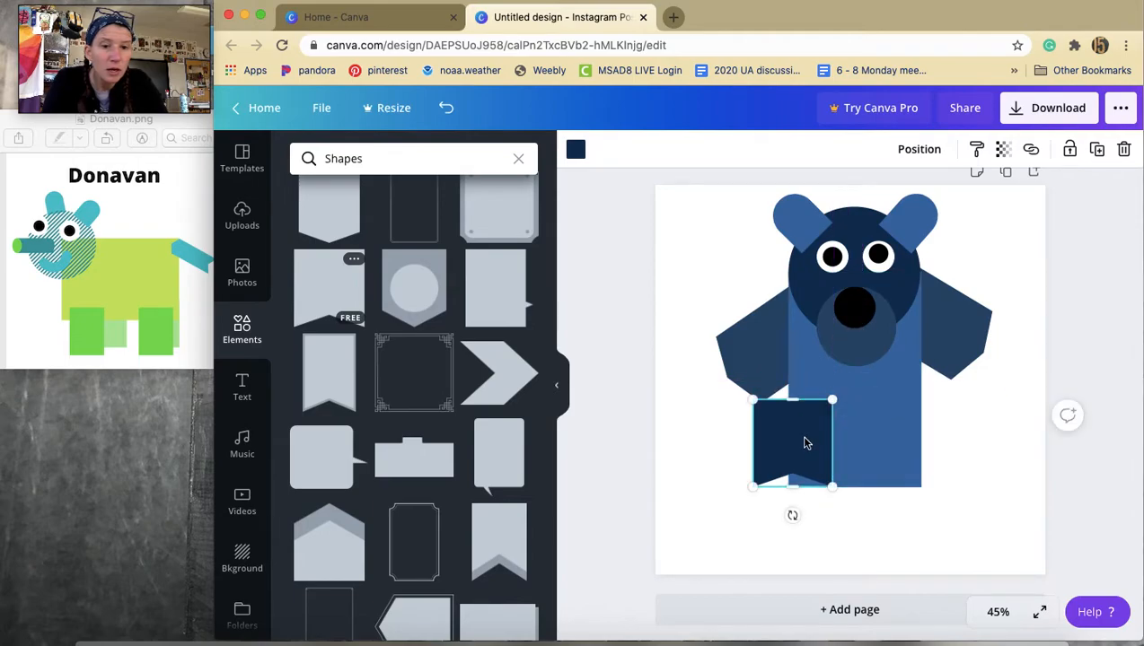
pyautogui.moveTo(807, 439); pyautogui.dragTo(809, 498)
pyautogui.moveTo(790, 561); pyautogui.dragTo(758, 554)
pyautogui.moveTo(794, 497); pyautogui.dragTo(815, 512)
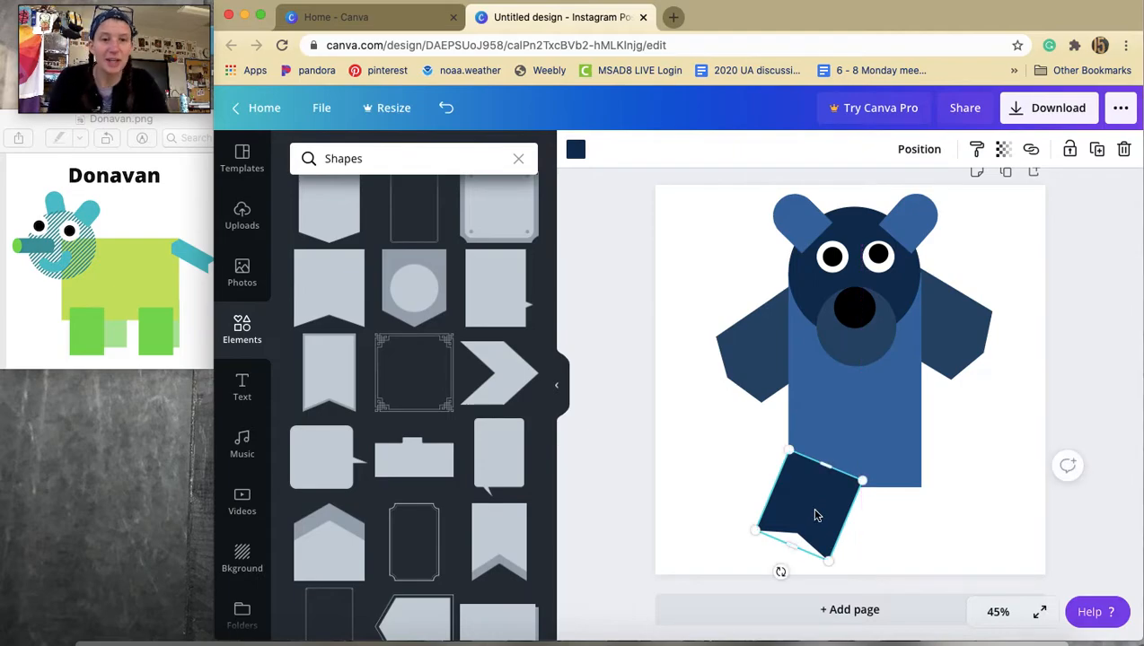
# Color the leg with the #274A6D document color and send it behind the body.
pyautogui.click(576, 150)
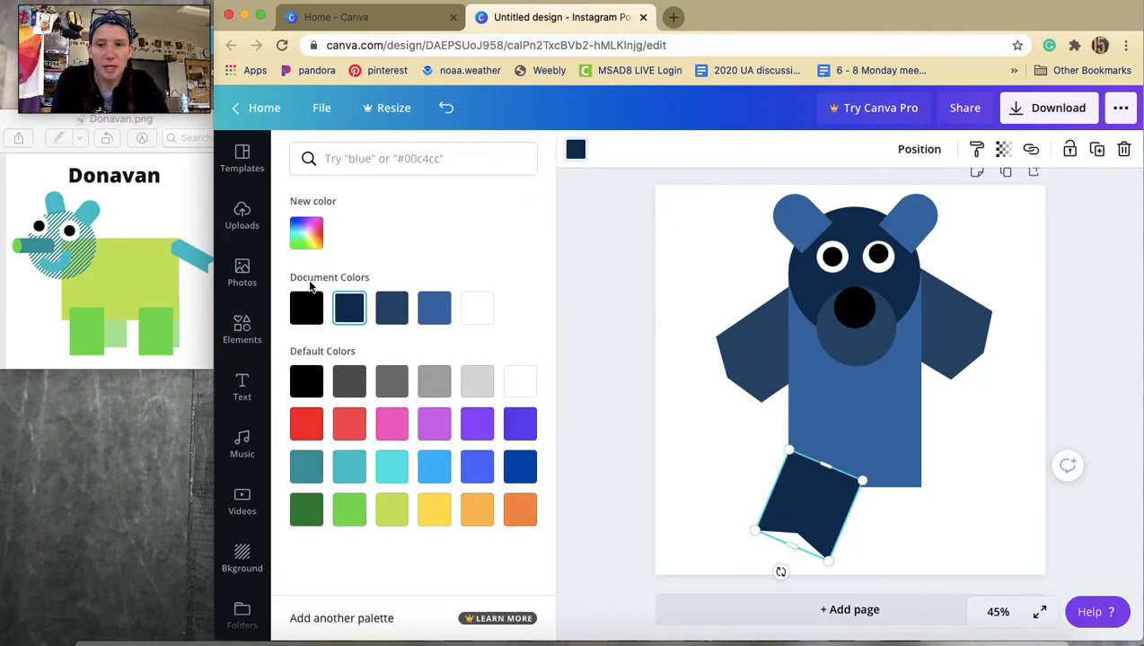
pyautogui.click(391, 316)
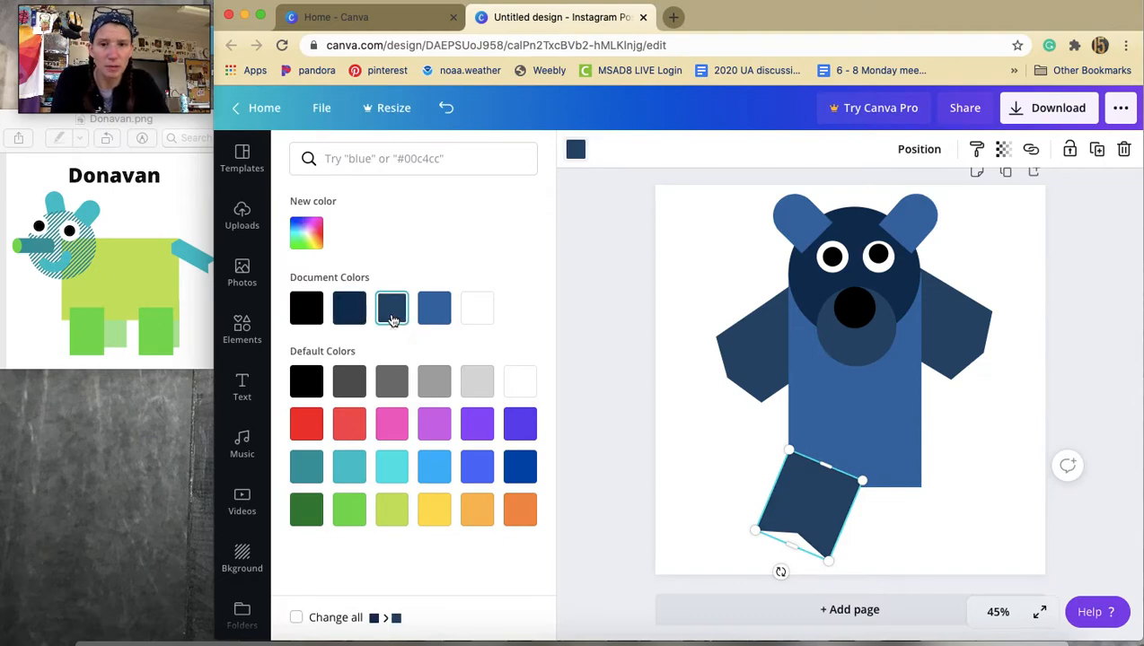
pyautogui.rightClick(828, 505)
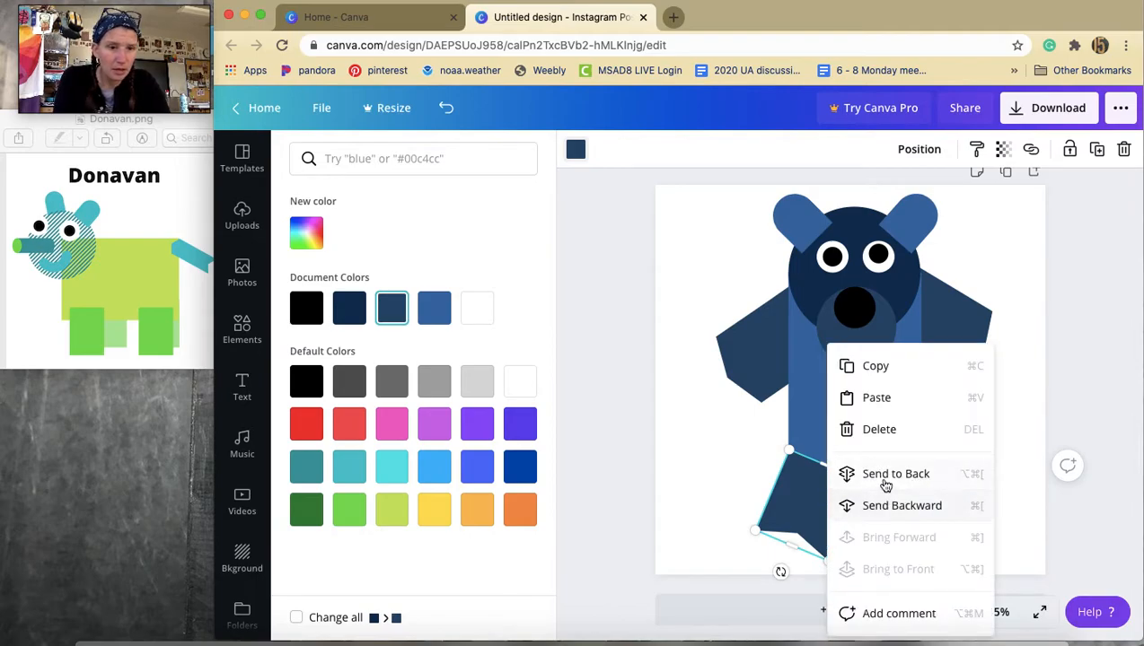
pyautogui.click(875, 502)
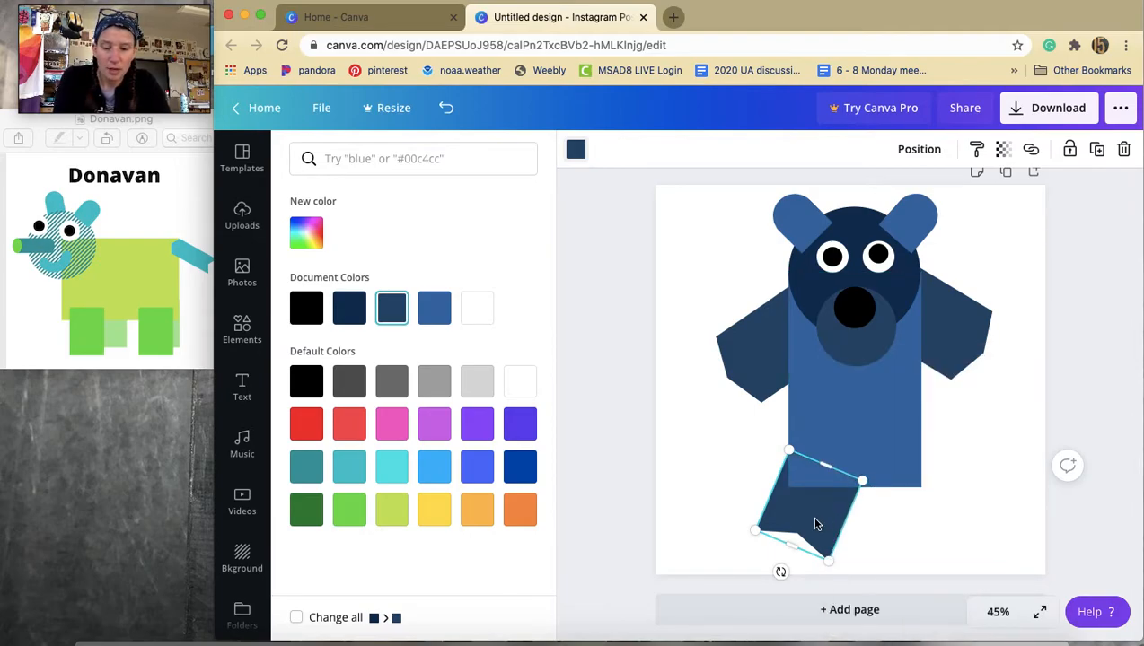
# Paste a copy of the leg, then move and rotate it into place as the right leg.
pyautogui.press('super+v')
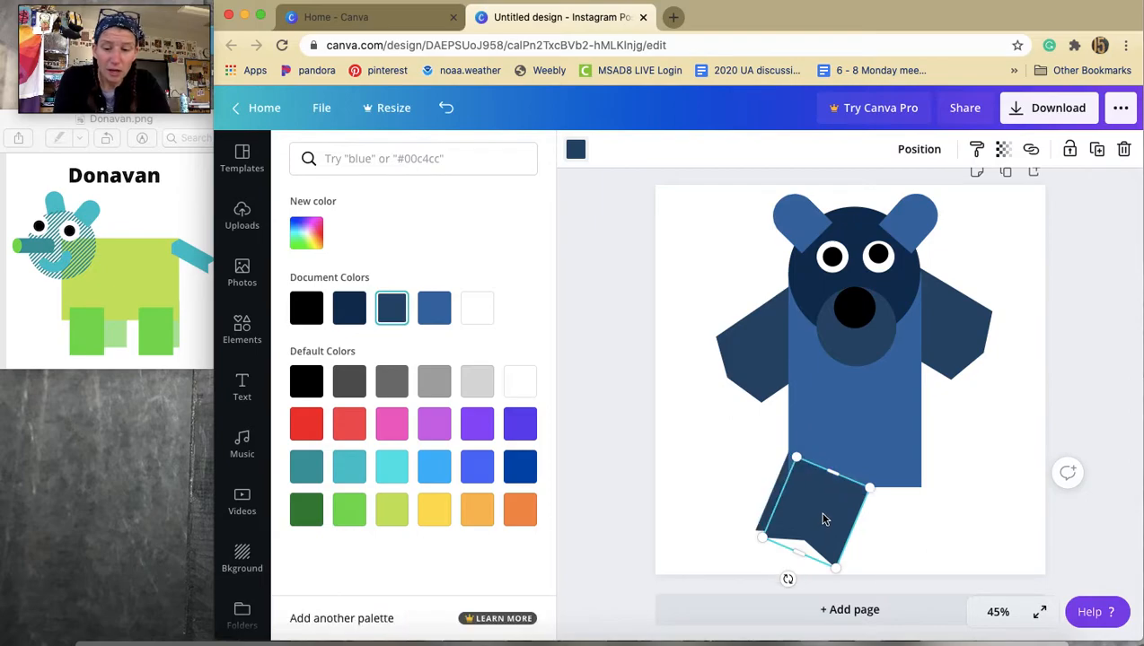
pyautogui.moveTo(825, 519); pyautogui.dragTo(920, 508)
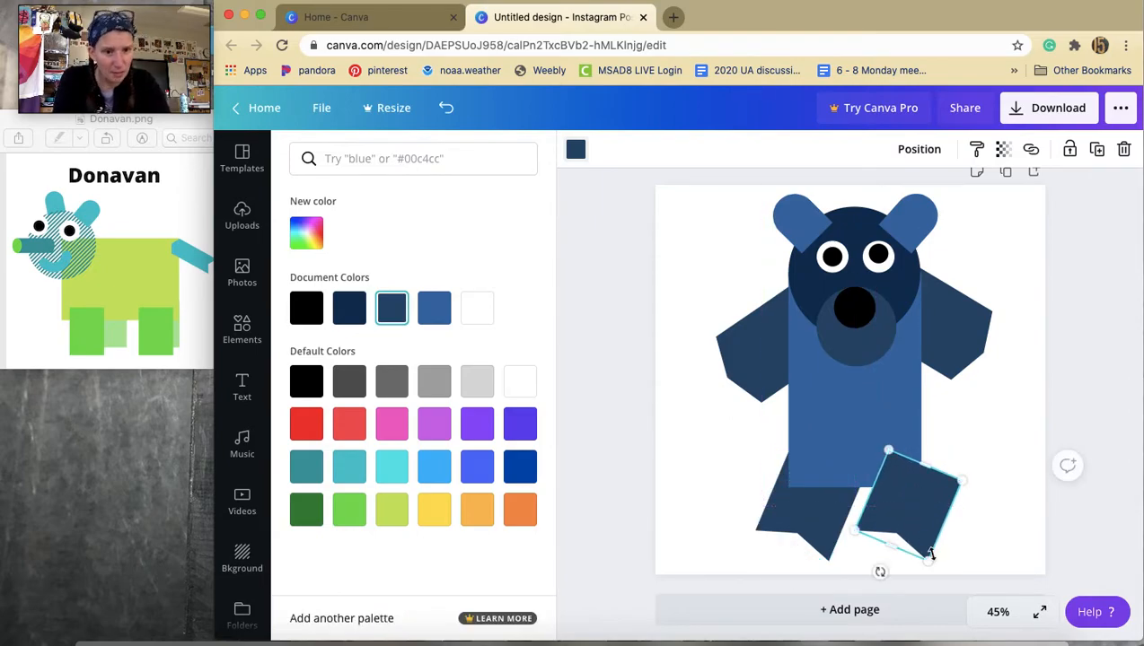
pyautogui.moveTo(880, 572); pyautogui.dragTo(934, 571)
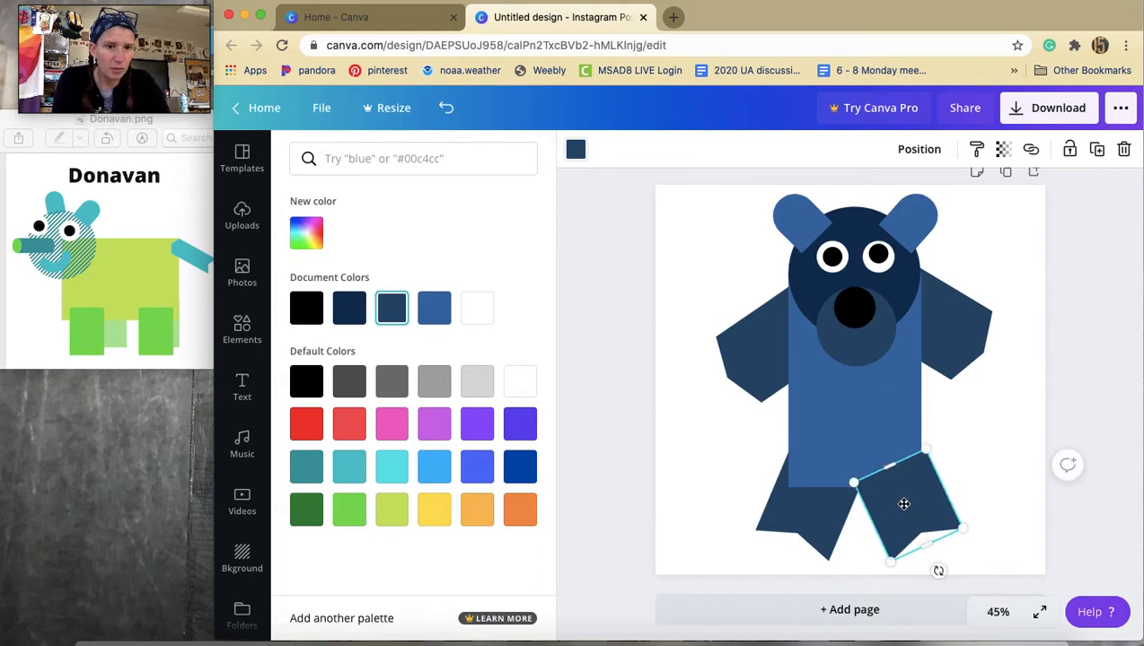
pyautogui.click(979, 454)
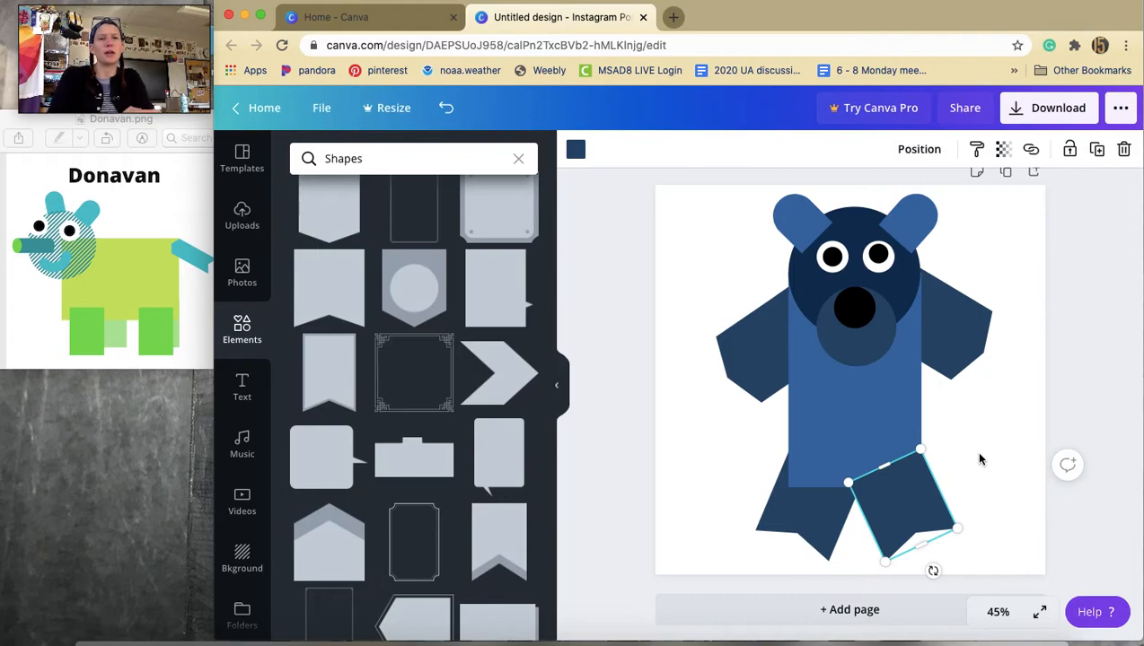
pyautogui.click(983, 475)
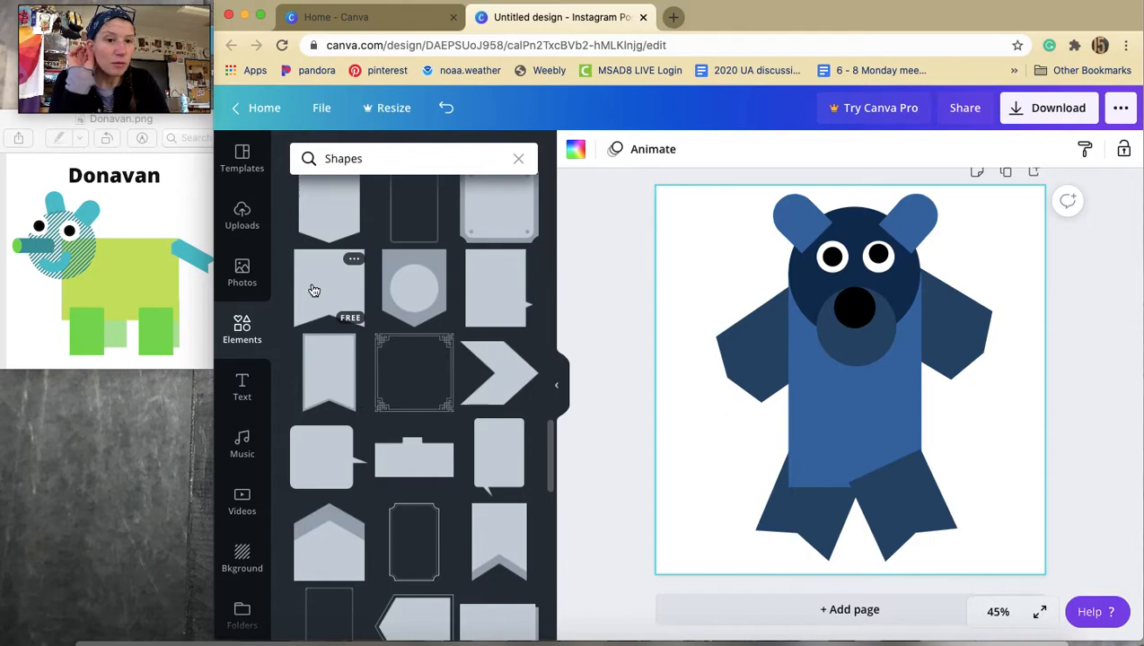
pyautogui.click(239, 384)
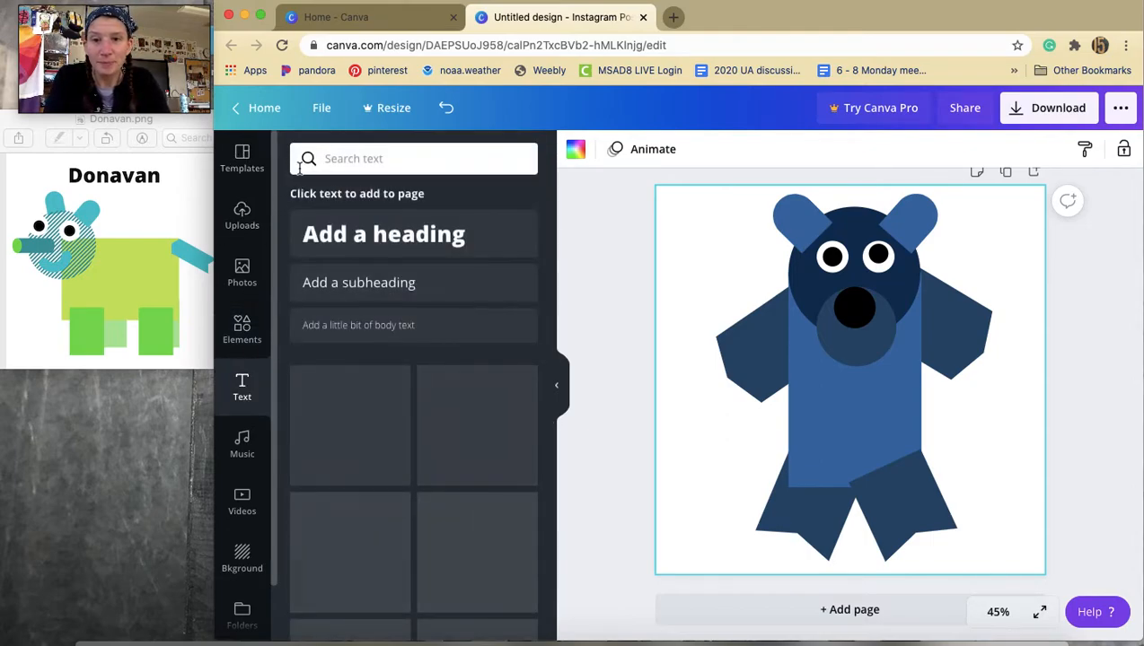
pyautogui.click(299, 166)
pyautogui.write('Jo')
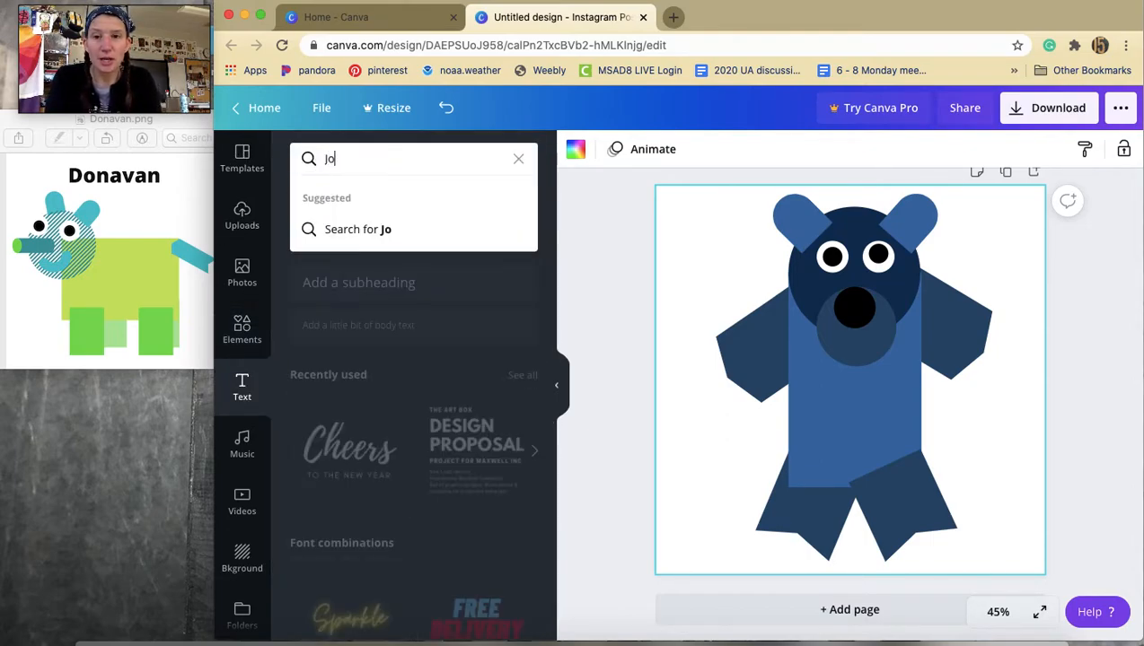
pyautogui.press('BackSpace')
pyautogui.press('BackSpace')
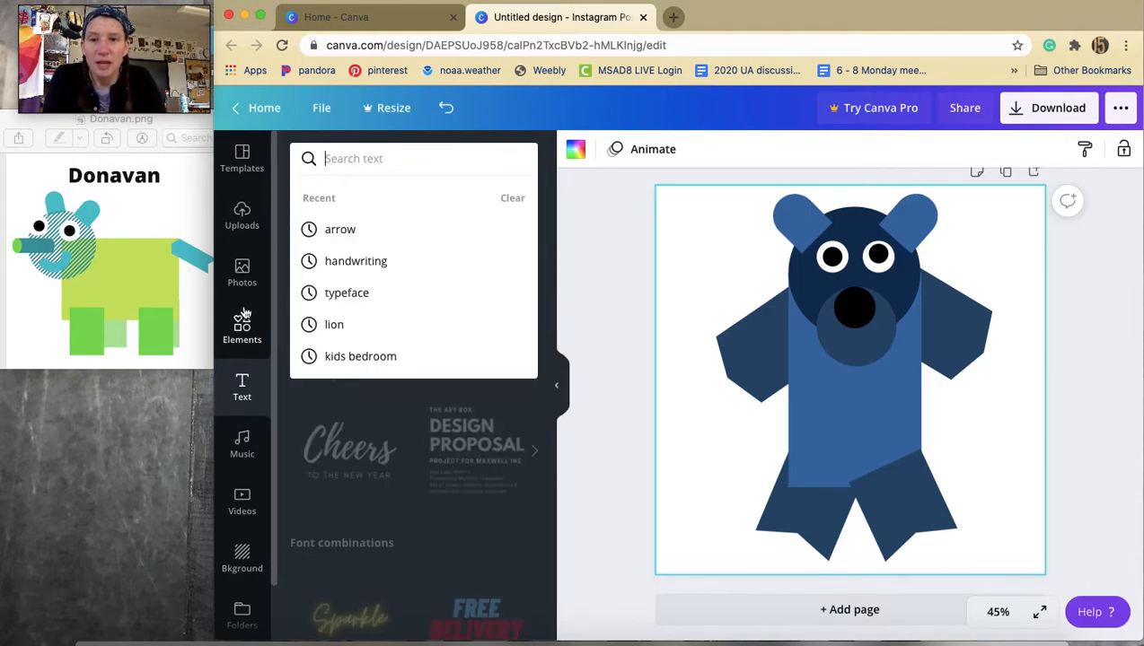
# Add a heading text box onto the body and change its font to Barriecito.
pyautogui.click(237, 387)
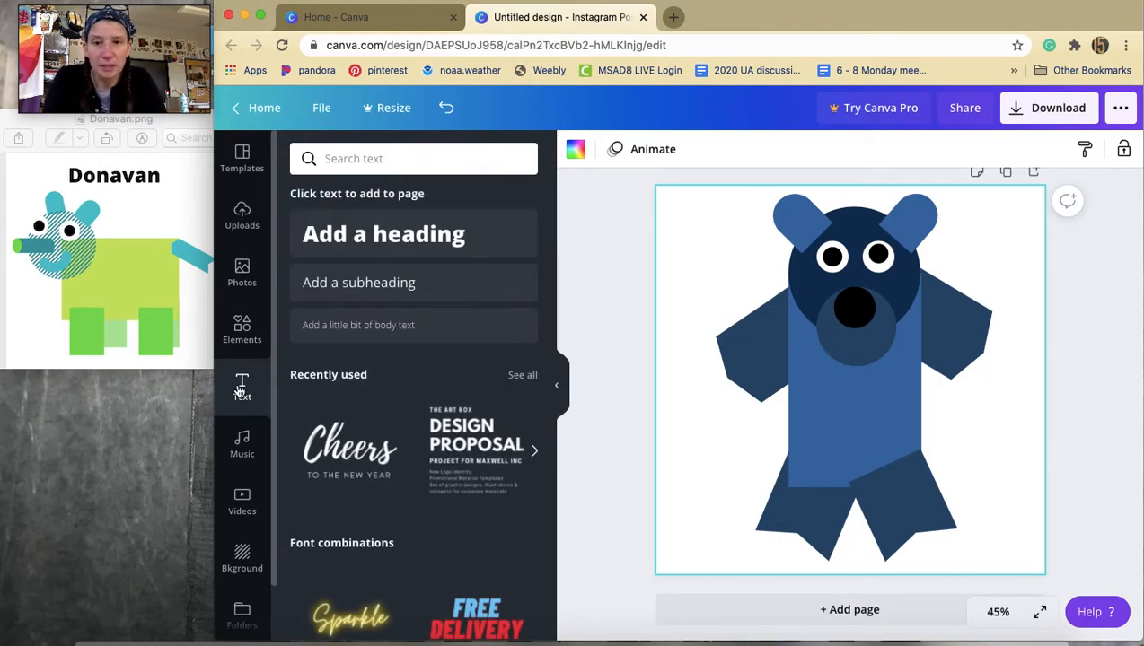
pyautogui.click(382, 241)
pyautogui.doubleClick(823, 372)
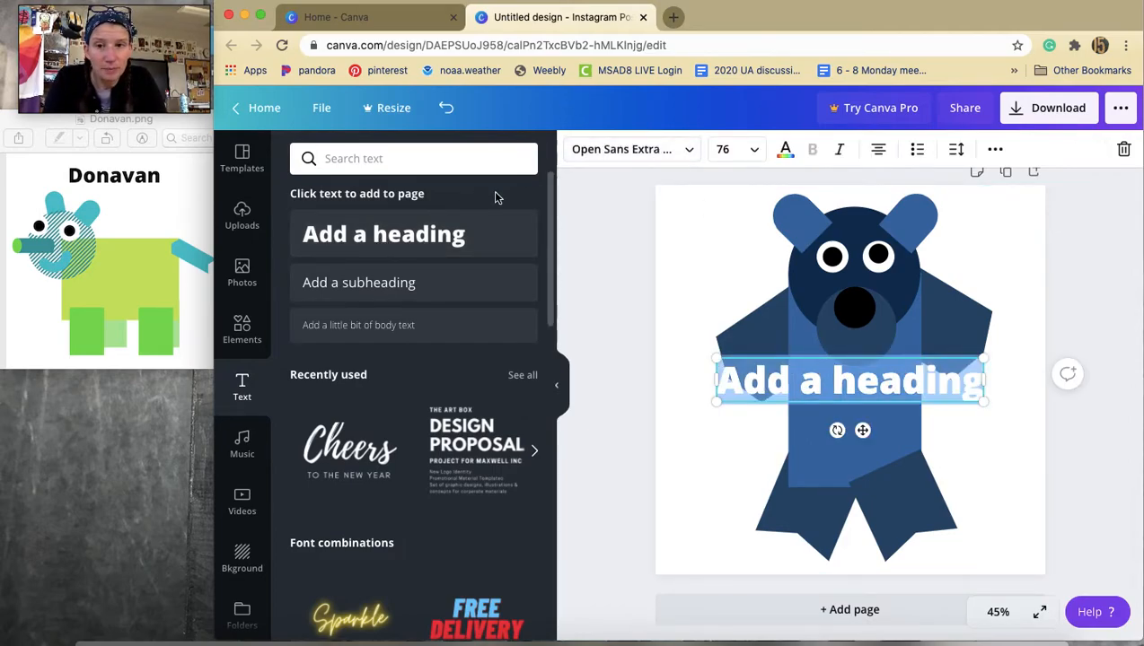
pyautogui.click(603, 151)
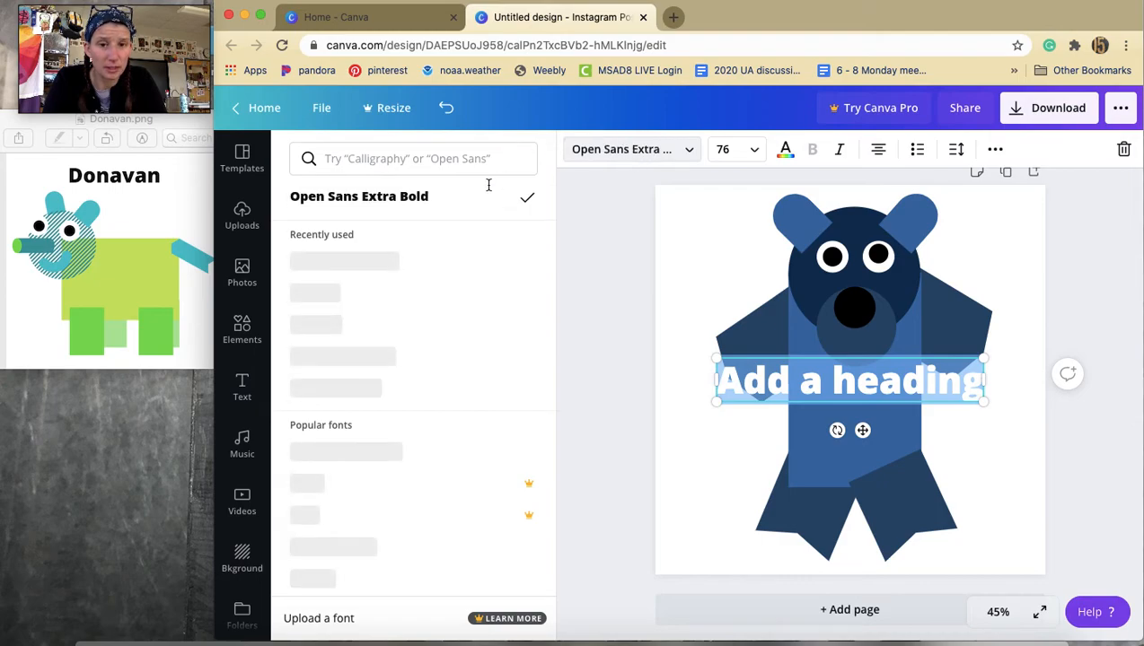
pyautogui.scroll(-2, 392, 344)
pyautogui.scroll(-10, 392, 344)
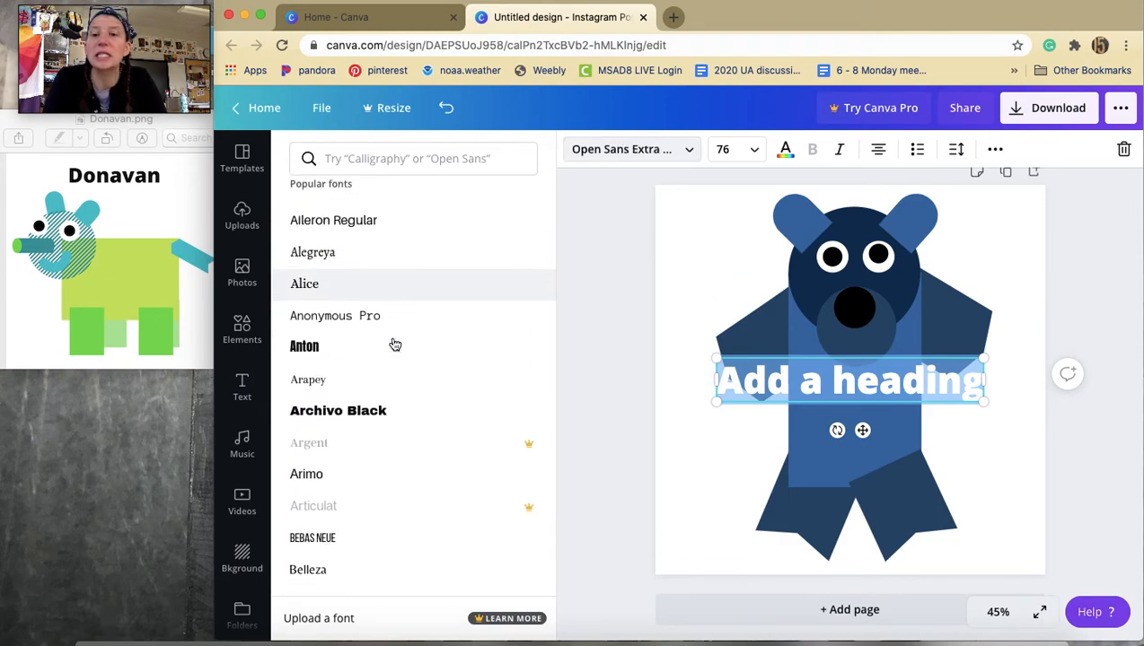
pyautogui.scroll(12, 395, 345)
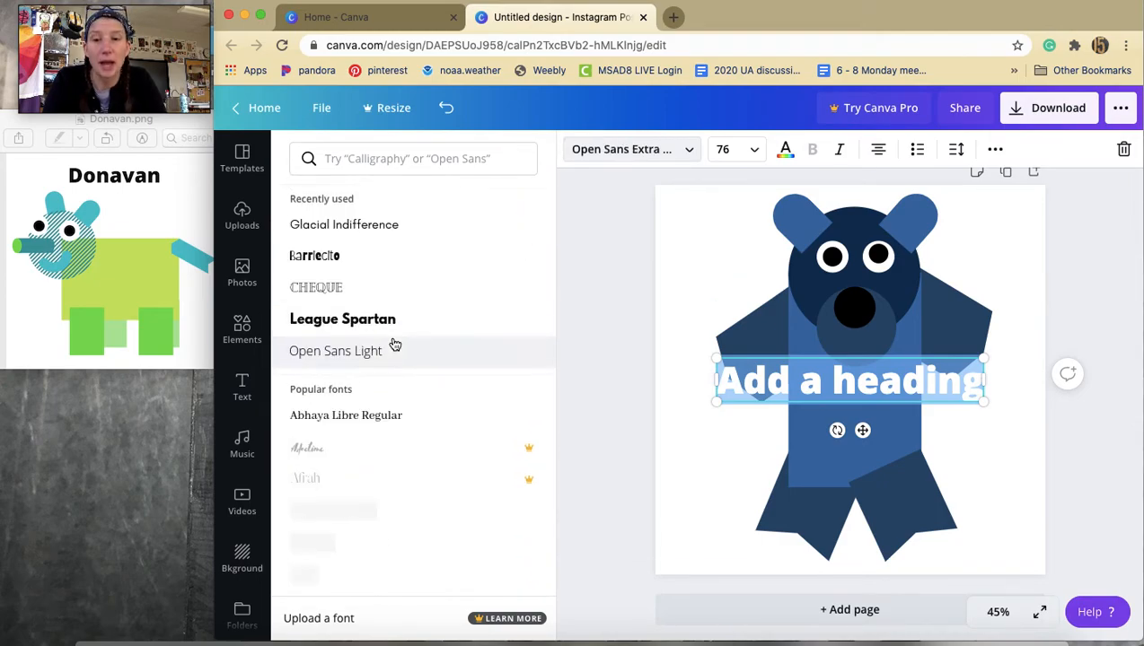
pyautogui.click(347, 266)
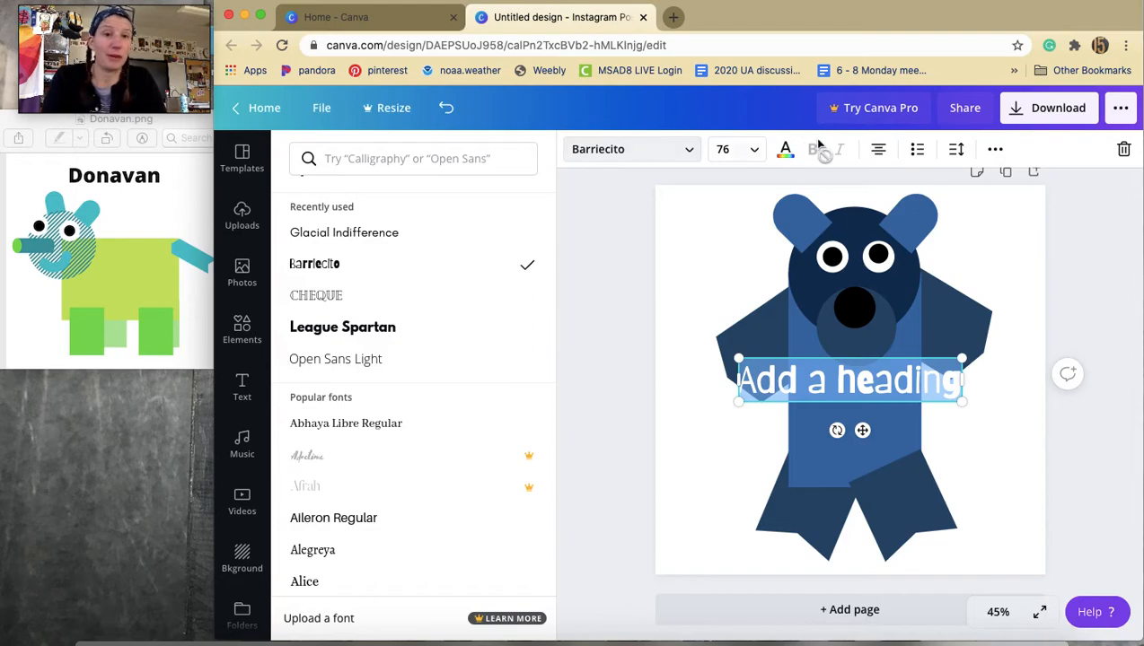
# Set the heading color to black and replace its text with John.
pyautogui.click(786, 151)
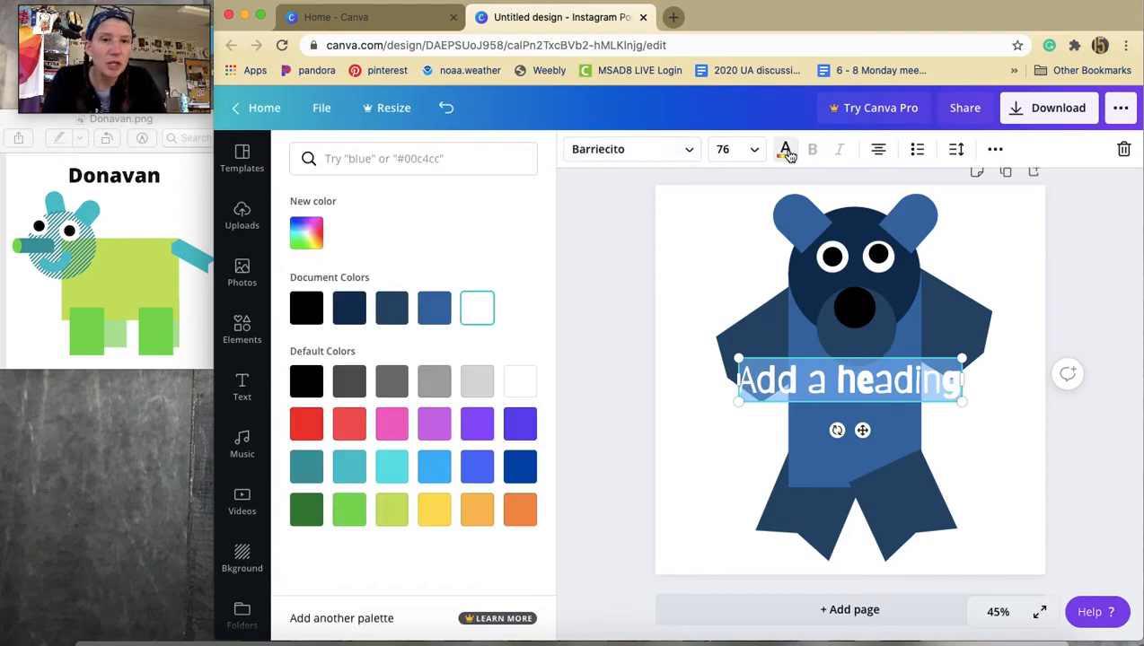
pyautogui.click(303, 310)
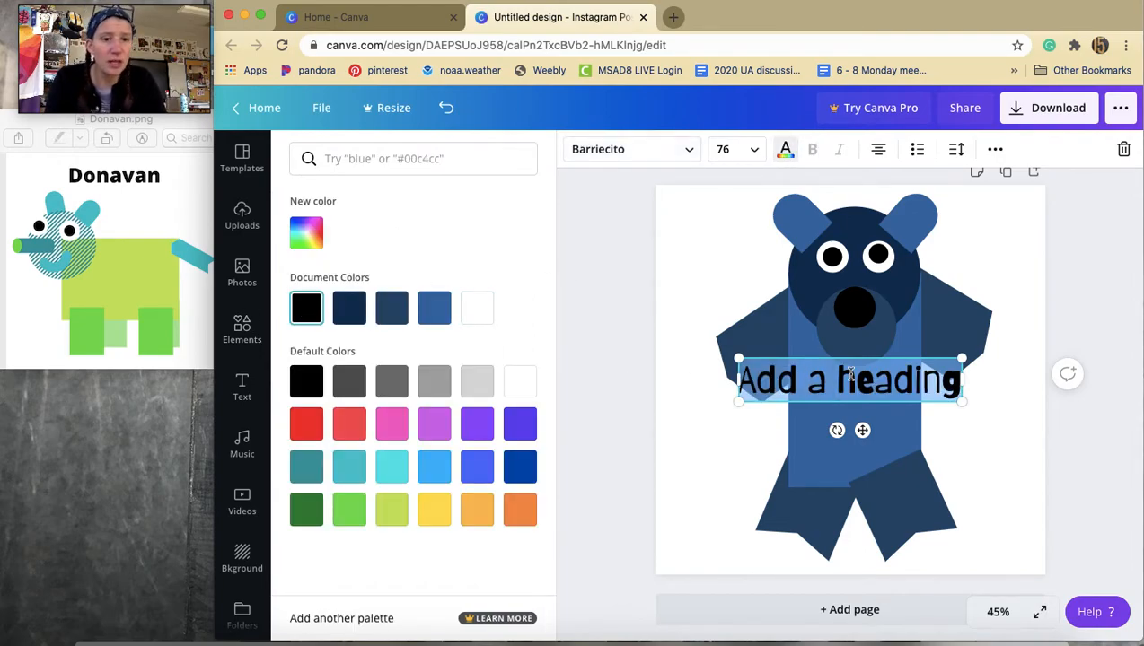
pyautogui.write('John')
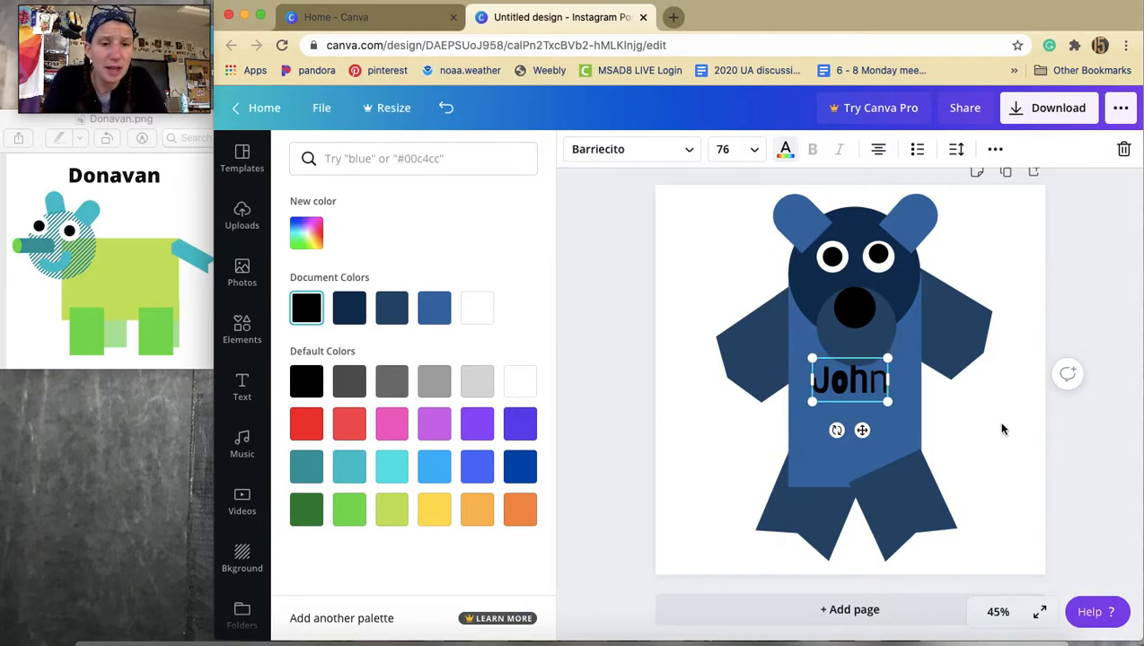
# Enlarge the John text to size 116 and move it lower onto the body.
pyautogui.moveTo(919, 339); pyautogui.dragTo(928, 335)
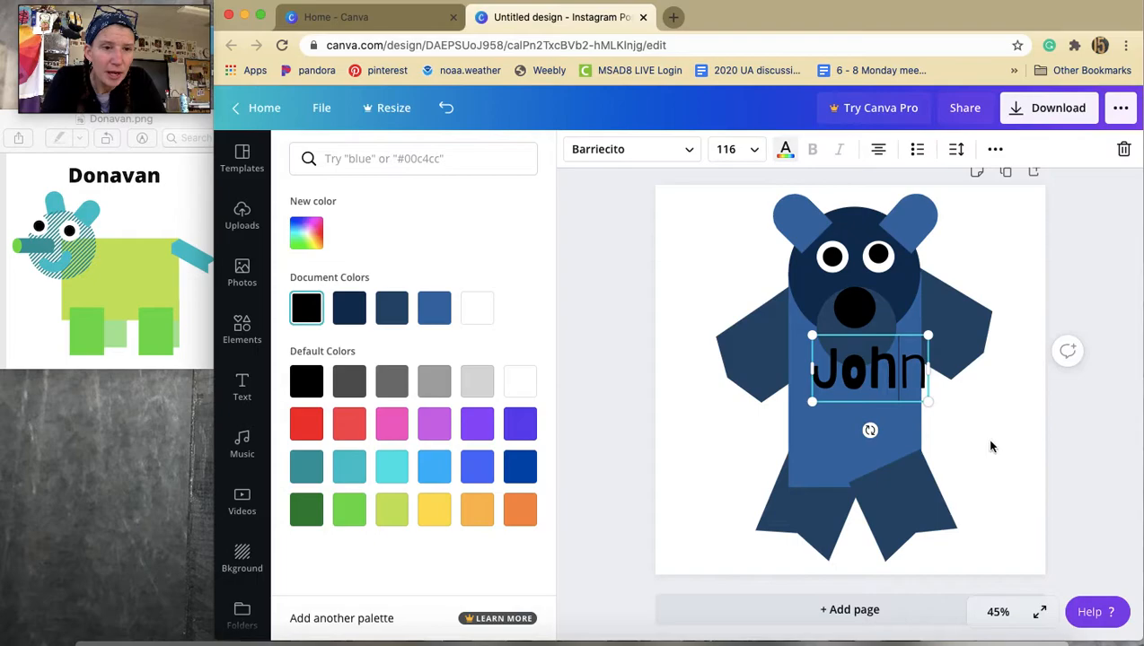
pyautogui.click(991, 441)
pyautogui.click(952, 405)
pyautogui.click(885, 367)
pyautogui.moveTo(885, 370); pyautogui.dragTo(866, 402)
pyautogui.click(976, 457)
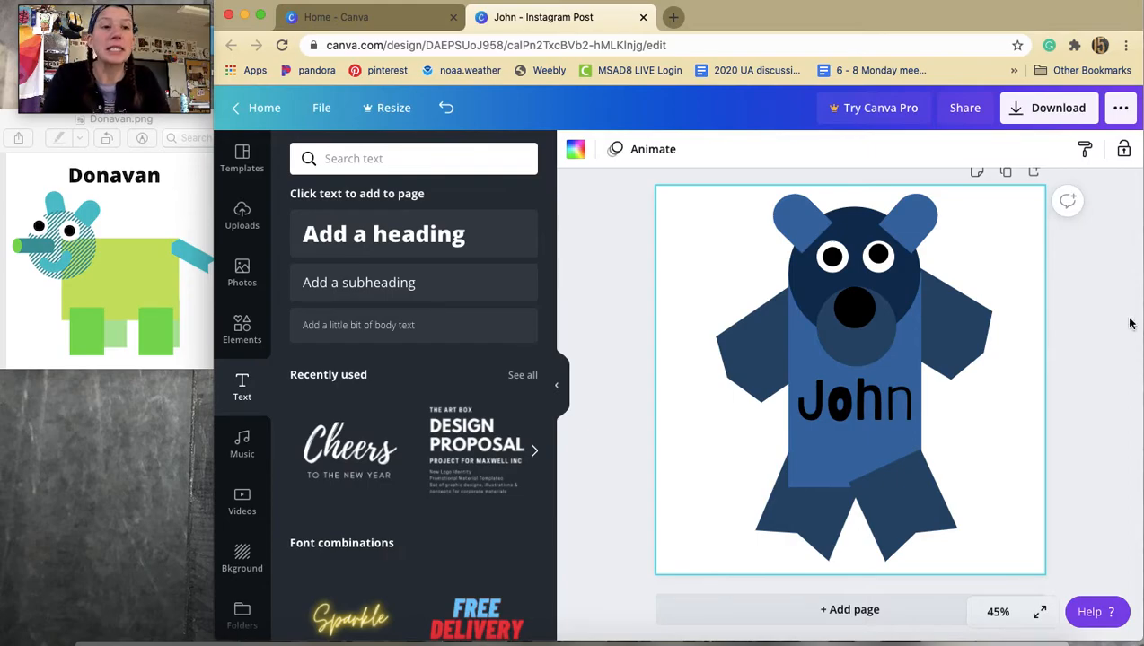
# Download the design as a PNG file.
pyautogui.click(1062, 109)
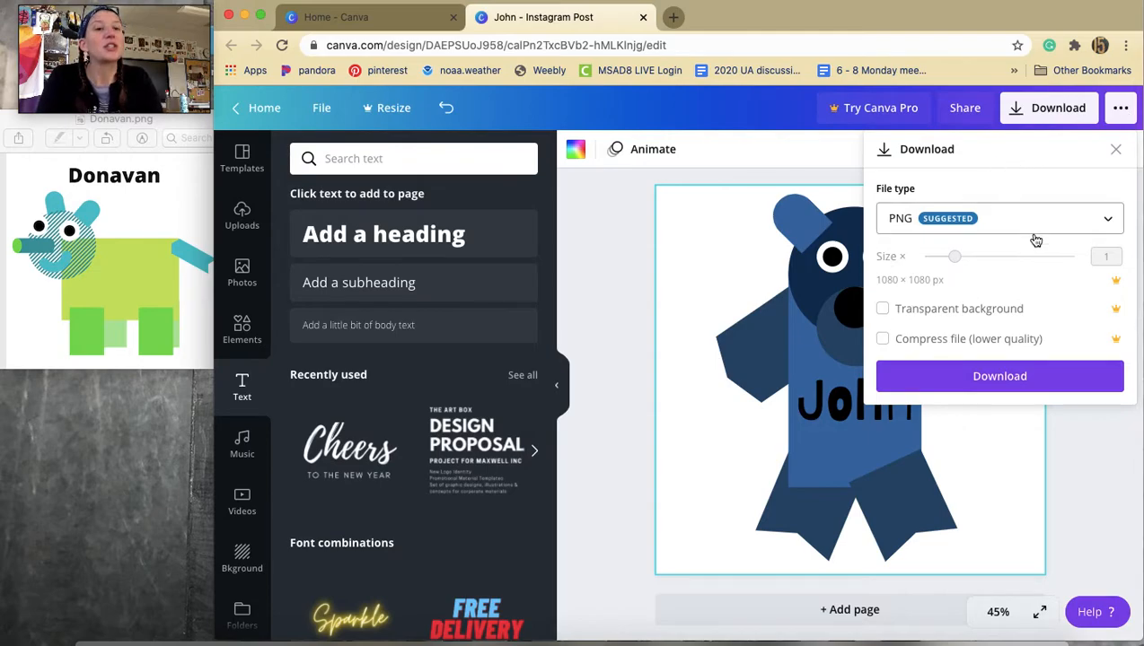
pyautogui.click(1106, 219)
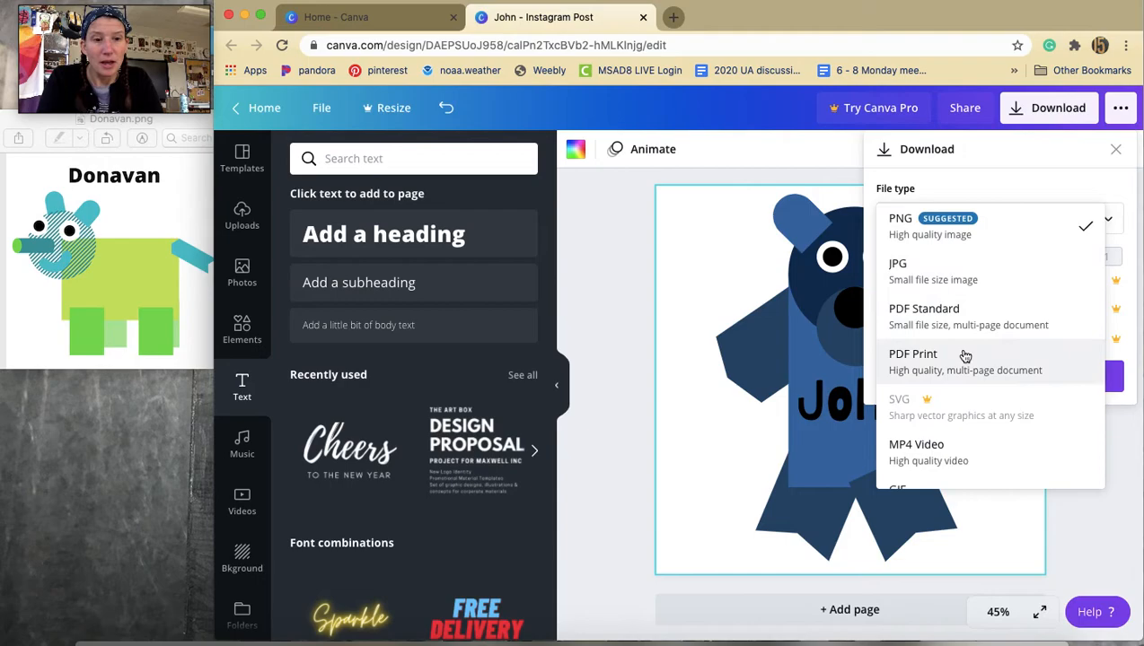
pyautogui.click(945, 223)
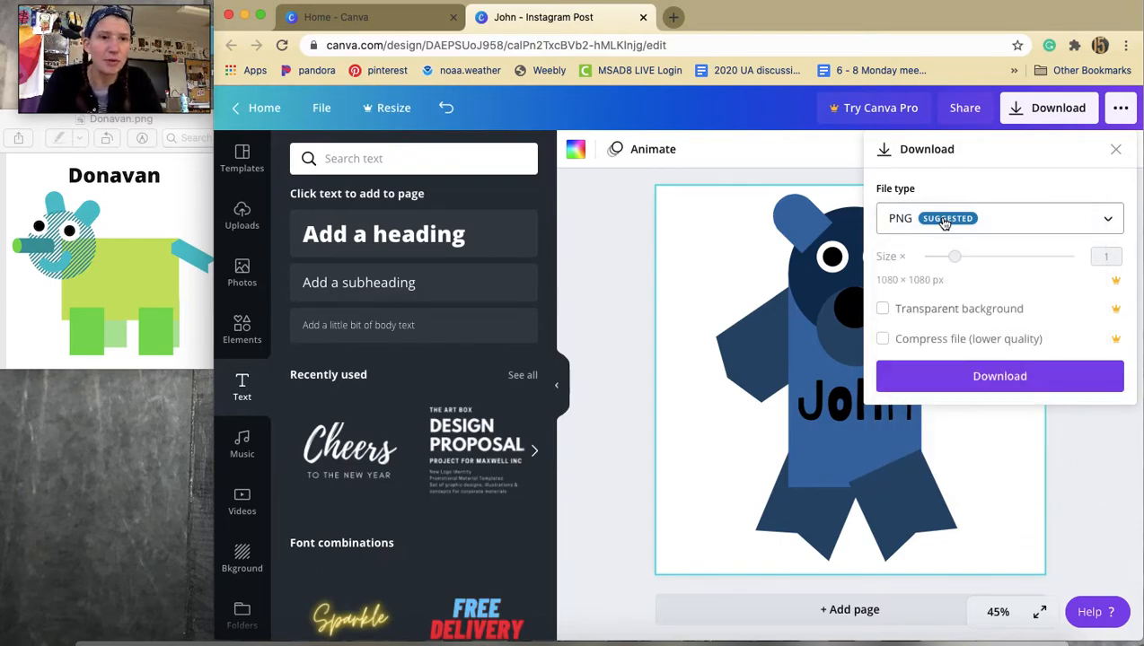
pyautogui.click(984, 376)
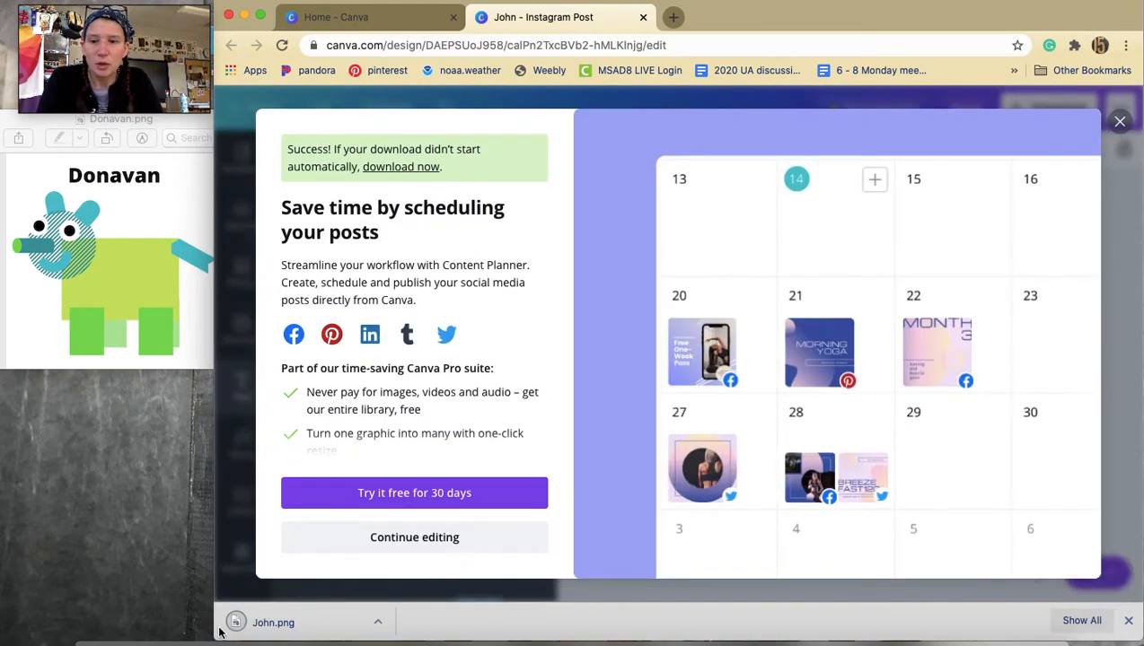
# Open the downloaded John.png in the image preview to inspect it, then close it.
pyautogui.click(286, 619)
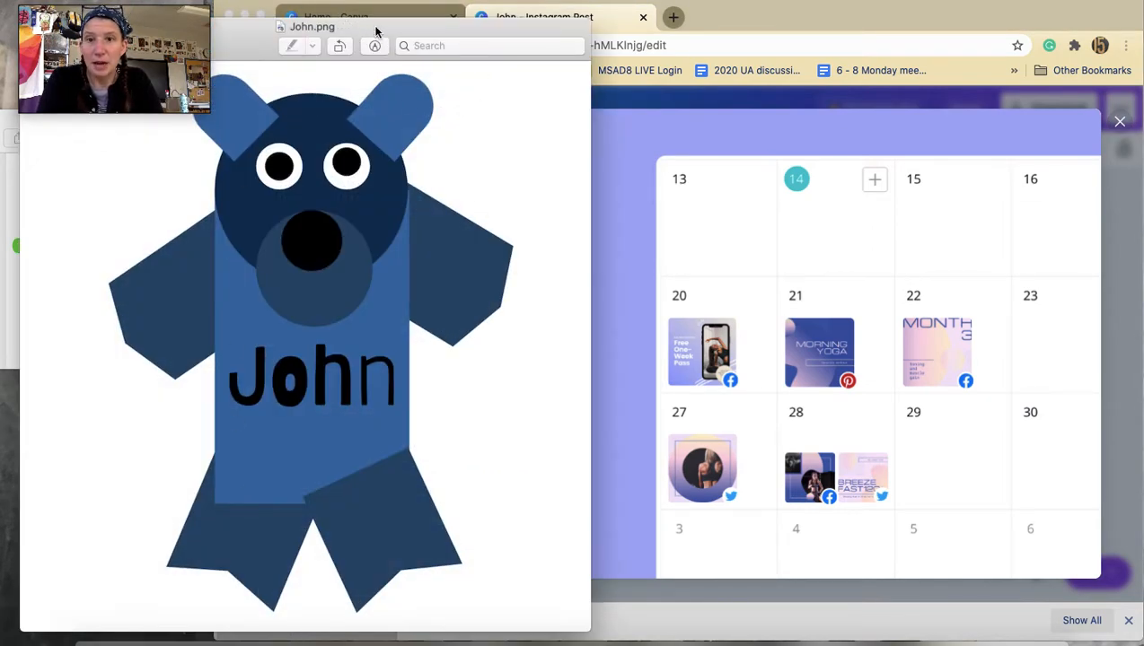
pyautogui.moveTo(437, 38); pyautogui.dragTo(844, 57)
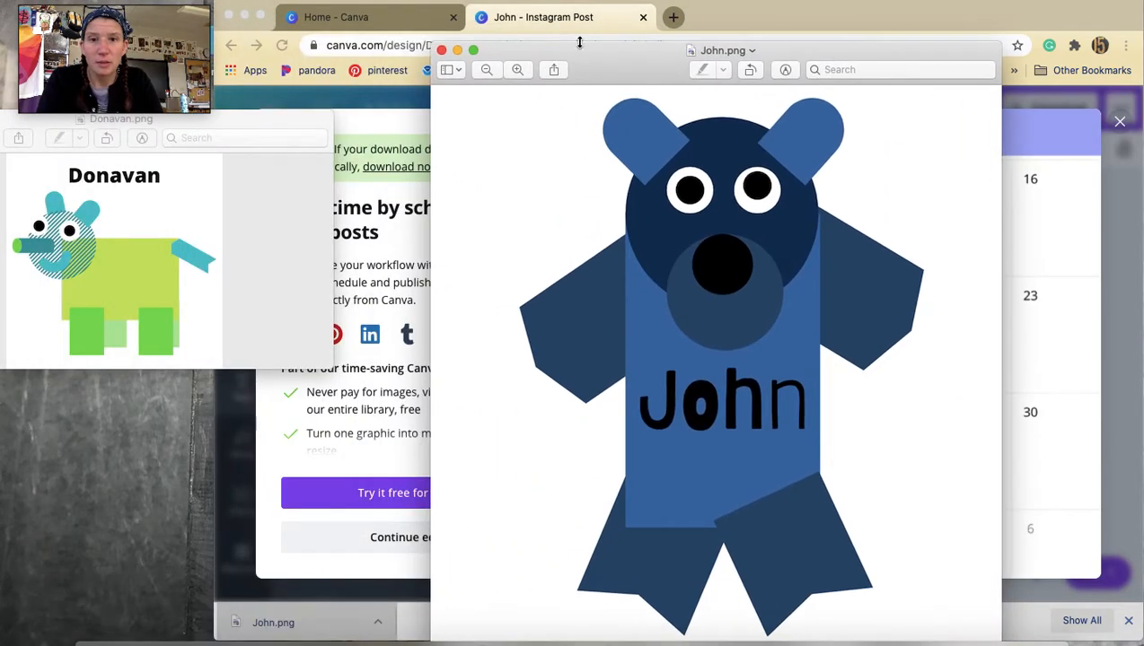
pyautogui.click(445, 54)
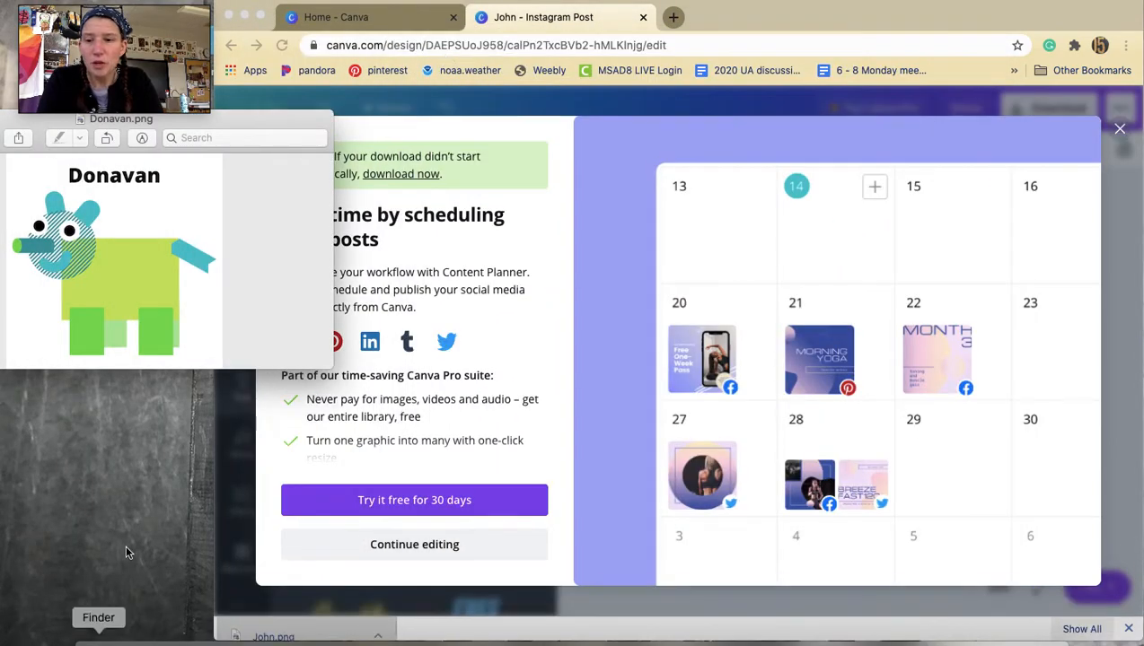
# Browse the Downloads folder in Finder to locate the saved John.png file.
pyautogui.click(98, 637)
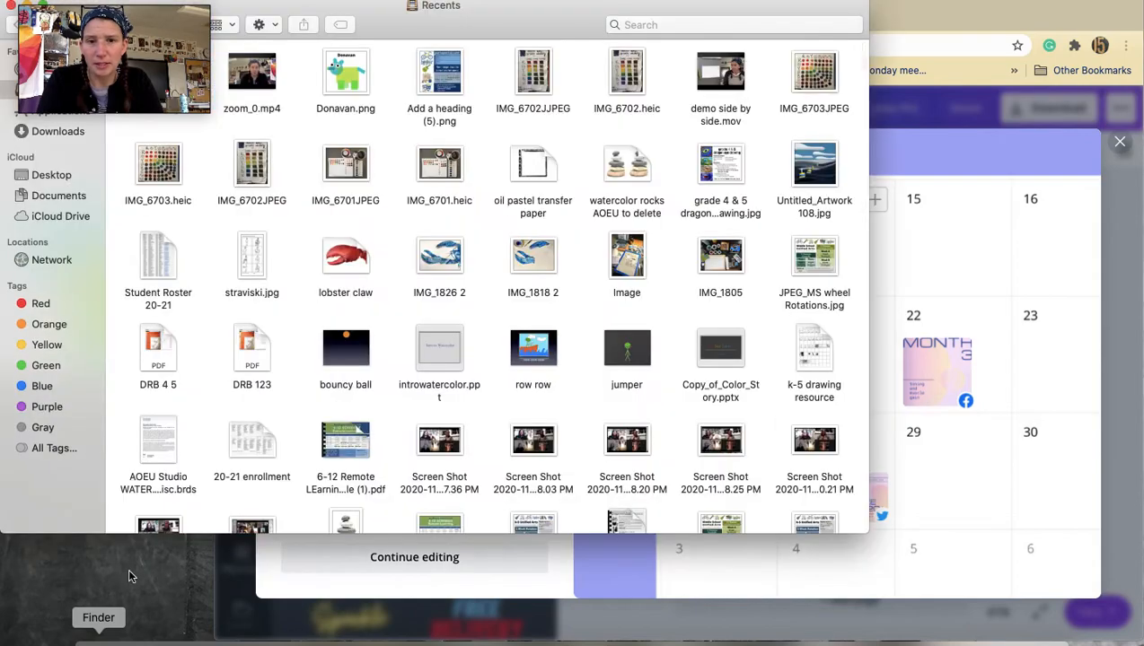
pyautogui.moveTo(492, 31); pyautogui.dragTo(749, 31)
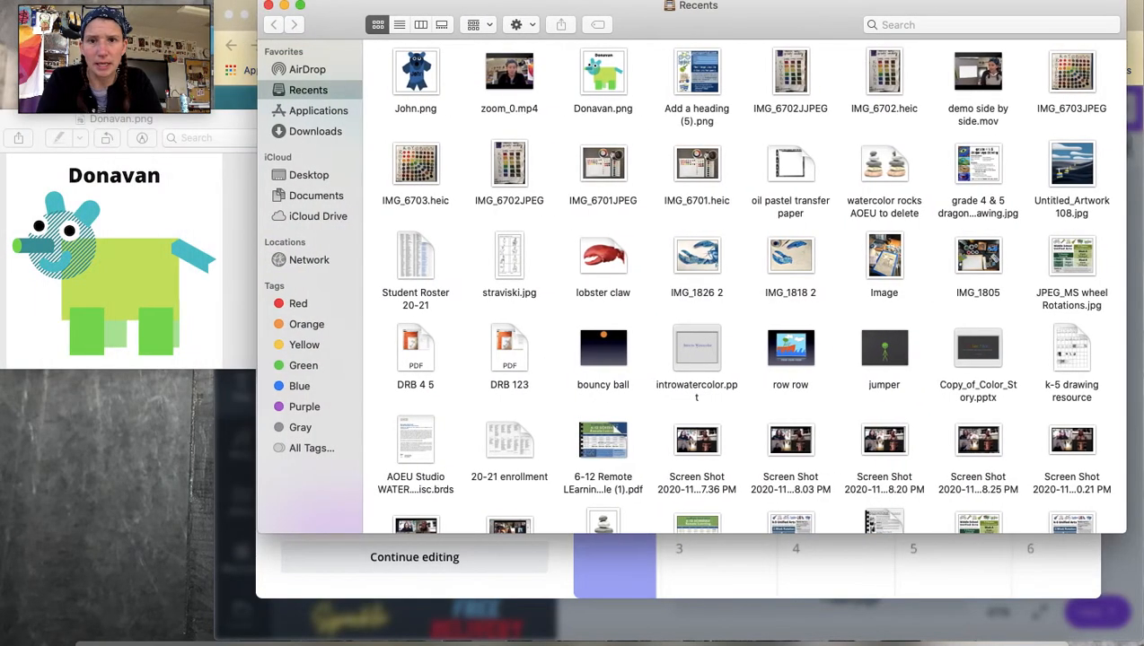
pyautogui.click(311, 132)
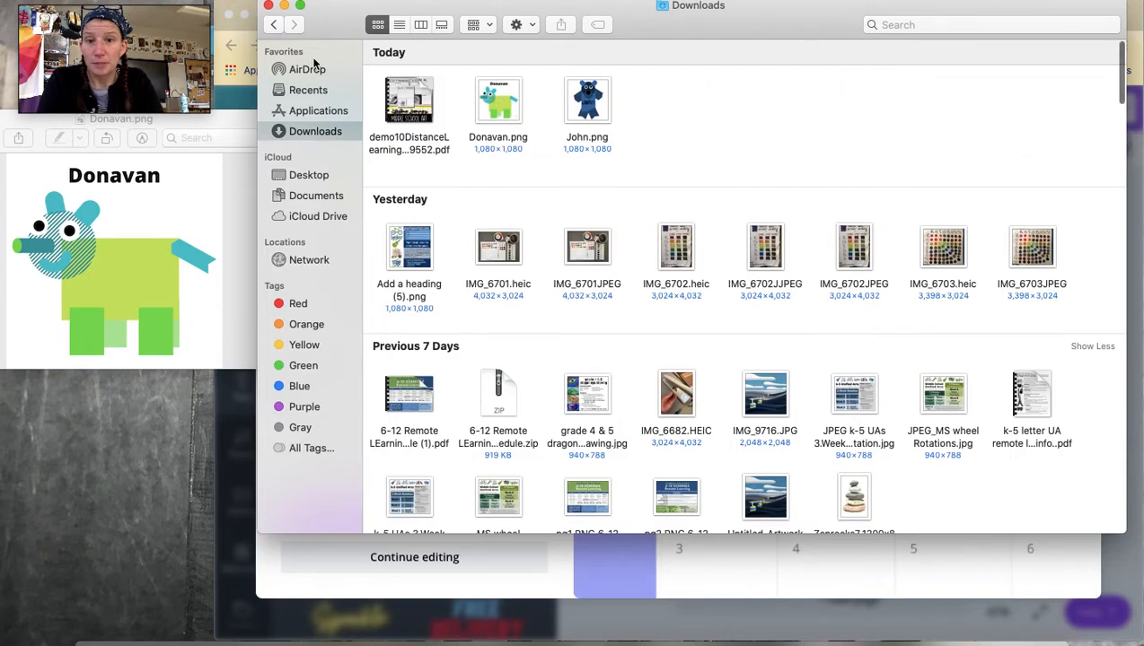
pyautogui.click(283, 6)
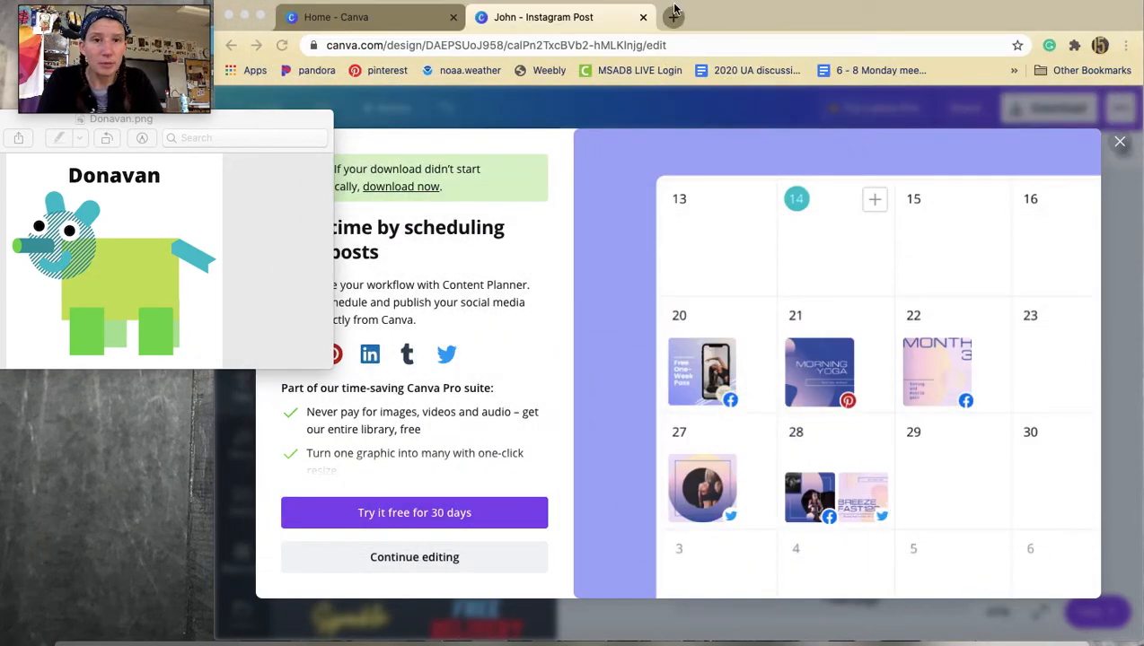
pyautogui.moveTo(734, 20); pyautogui.dragTo(764, 47)
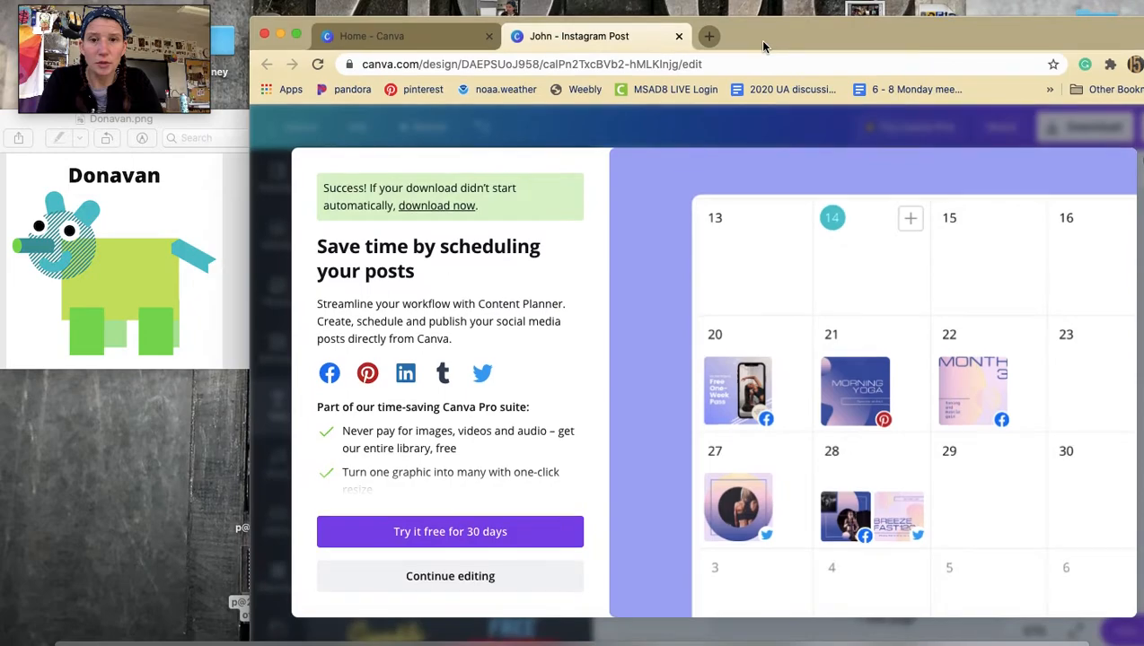
# Open a new browser tab, search for google classroom, and open Google Classroom.
pyautogui.click(708, 36)
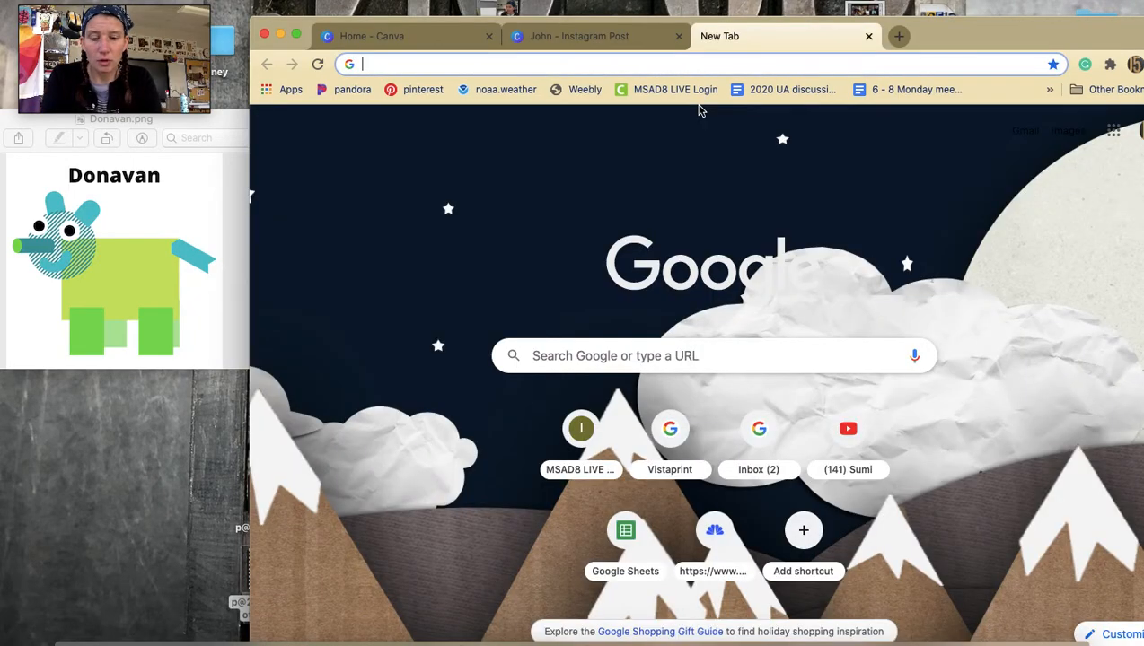
pyautogui.write('googl')
pyautogui.press('BackSpace')
pyautogui.press('BackSpace')
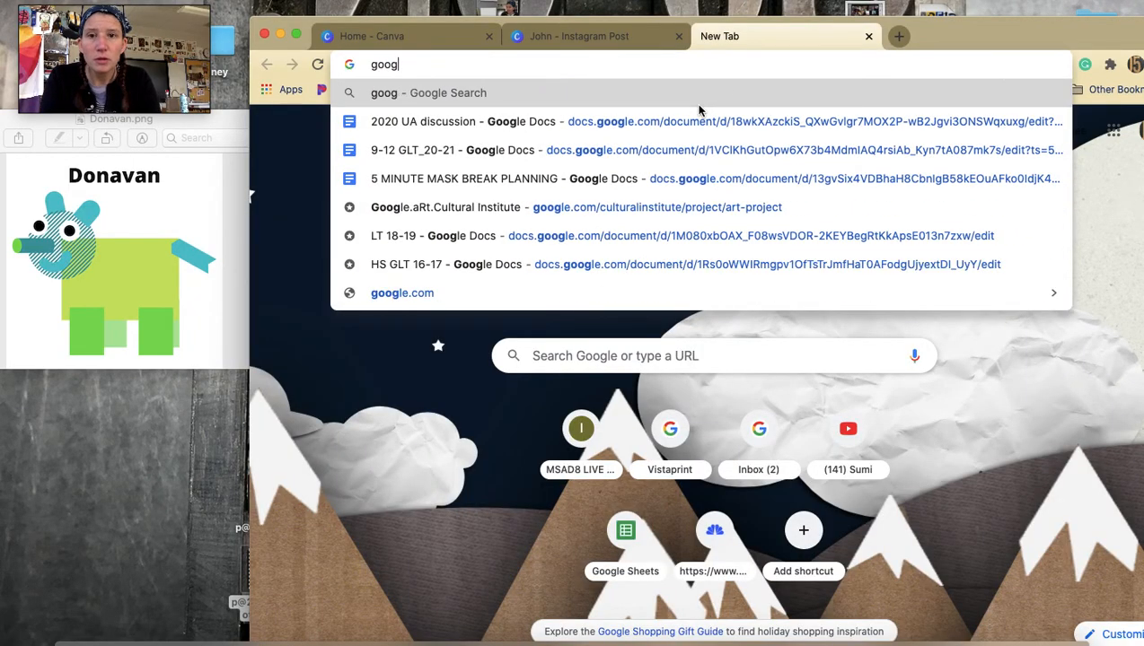
pyautogui.write('gle ')
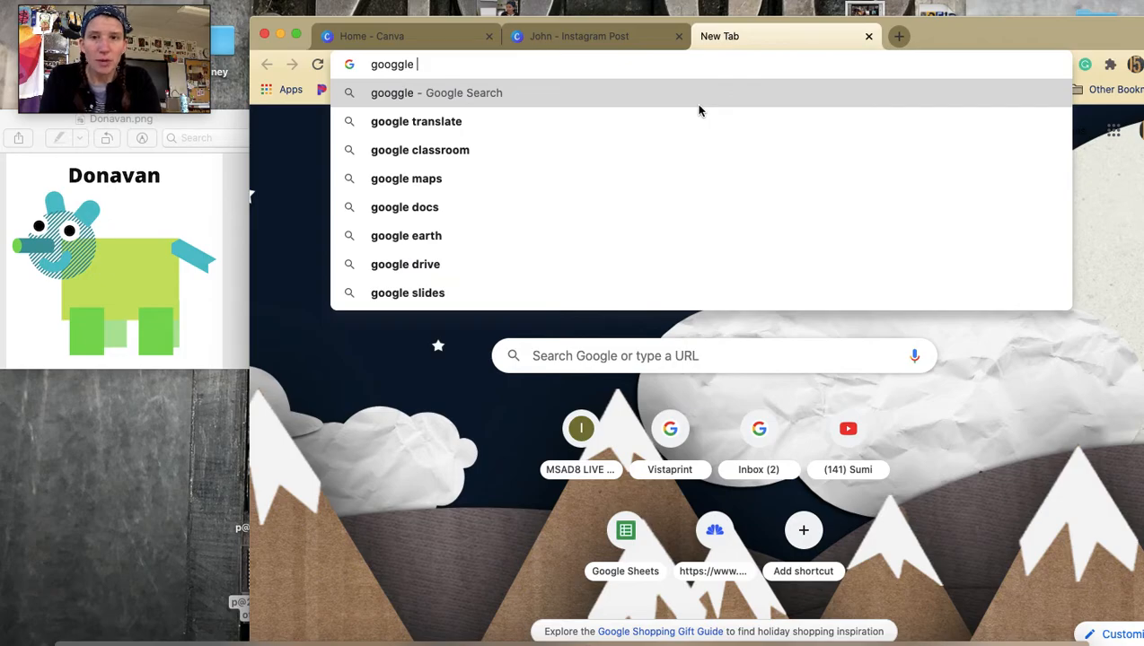
pyautogui.write('classroom')
pyautogui.press('Return')
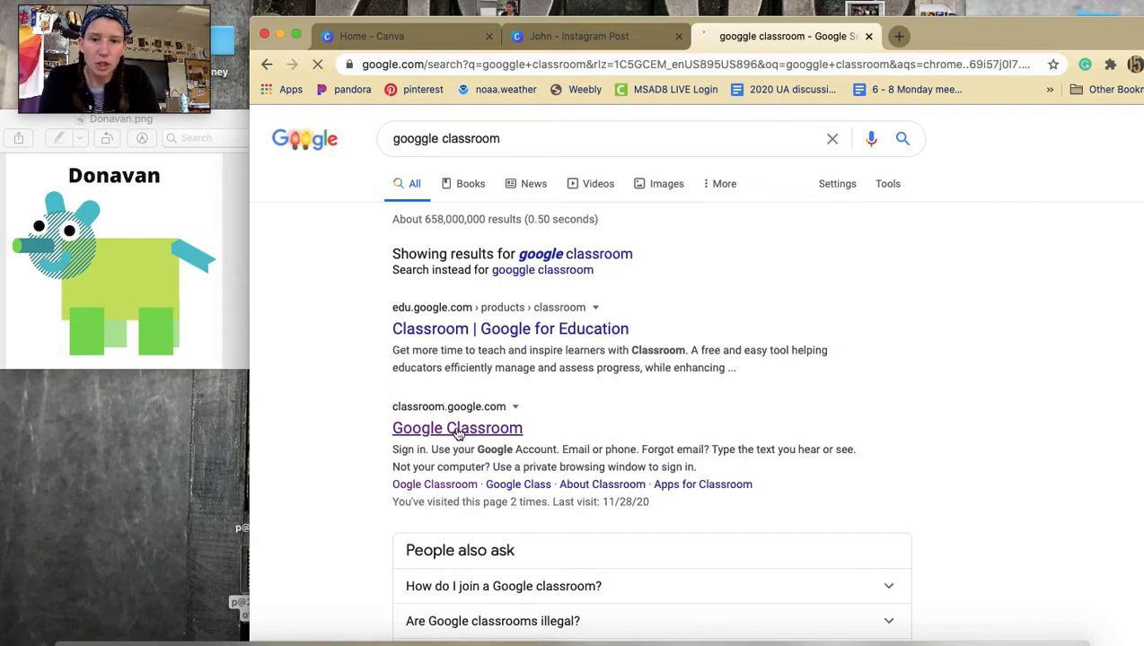
pyautogui.moveTo(1020, 38); pyautogui.dragTo(985, 20)
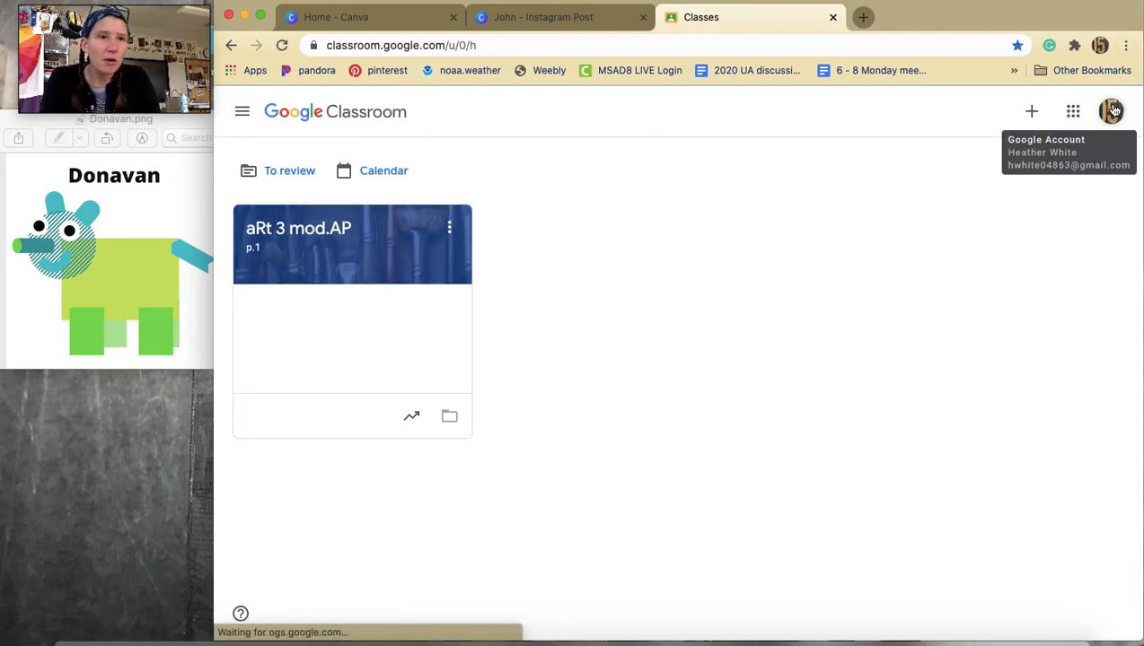
# Switch to the other Google account and open the gr.7 aRt 20.21 class.
pyautogui.click(1111, 112)
pyautogui.click(967, 391)
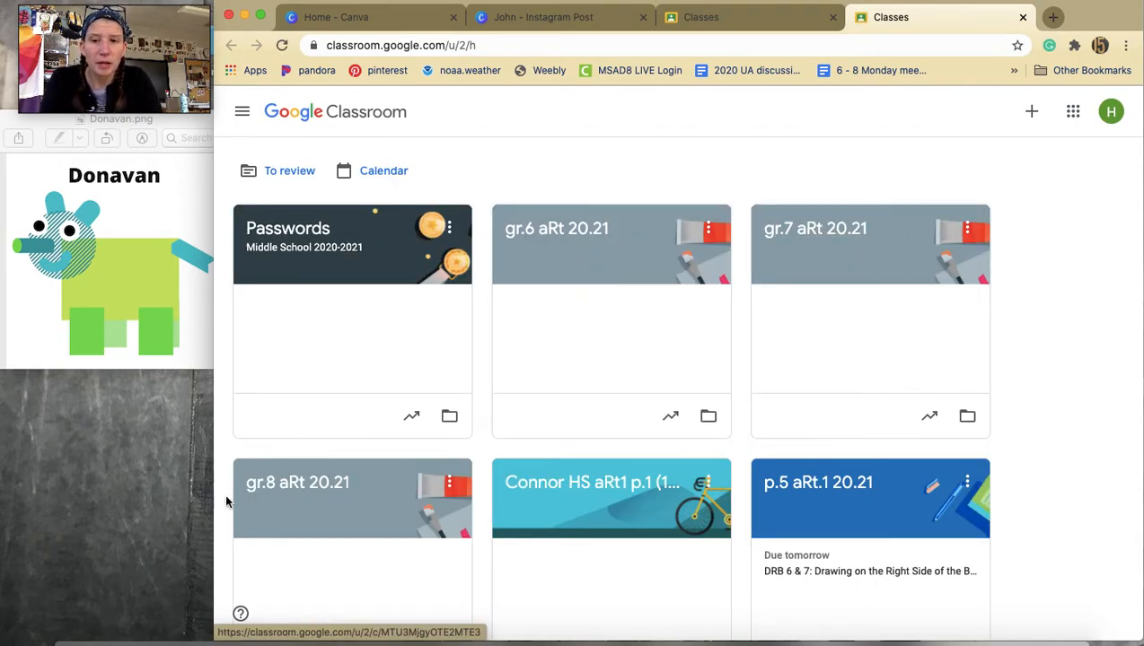
pyautogui.click(884, 227)
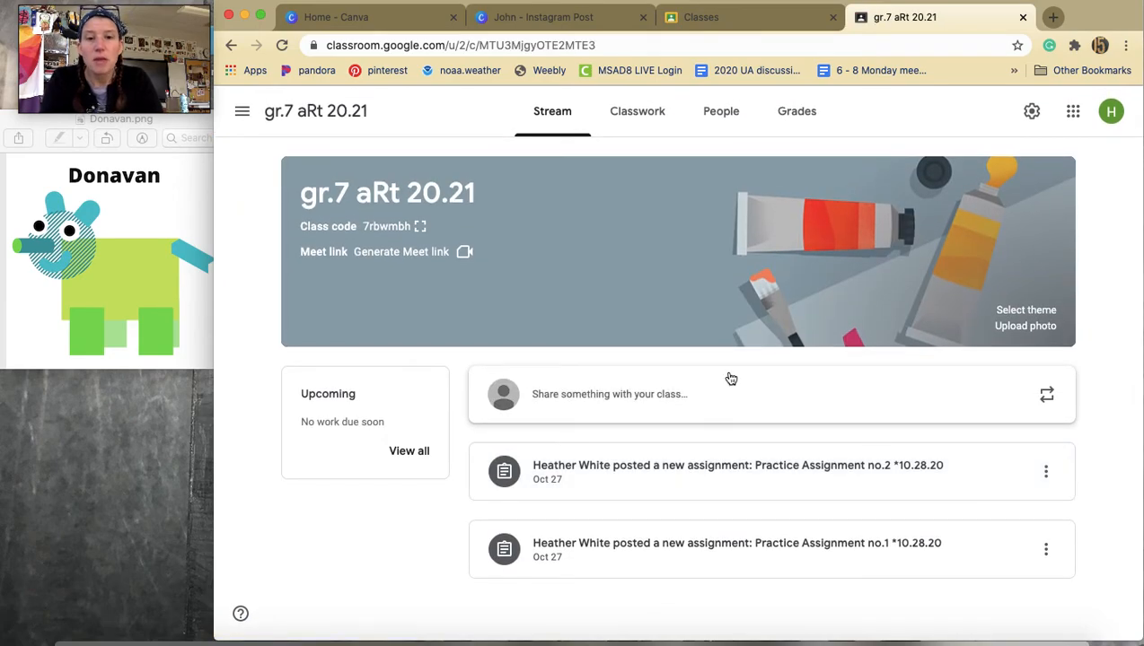
# Start a new post to the class stream and choose to attach a file.
pyautogui.click(673, 397)
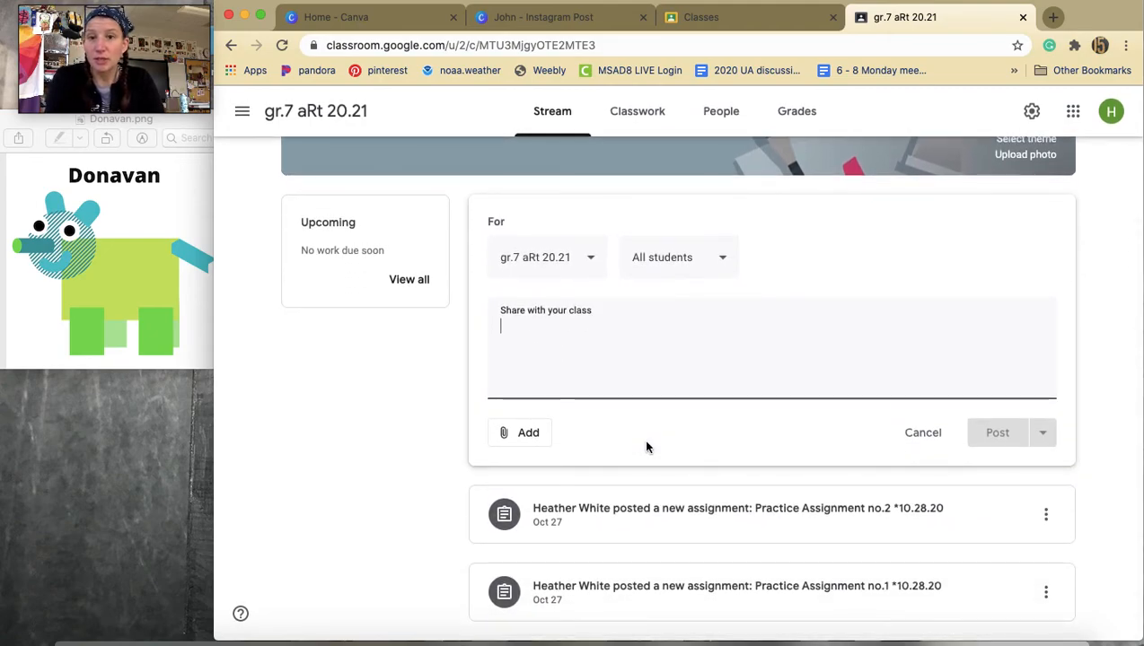
pyautogui.click(522, 436)
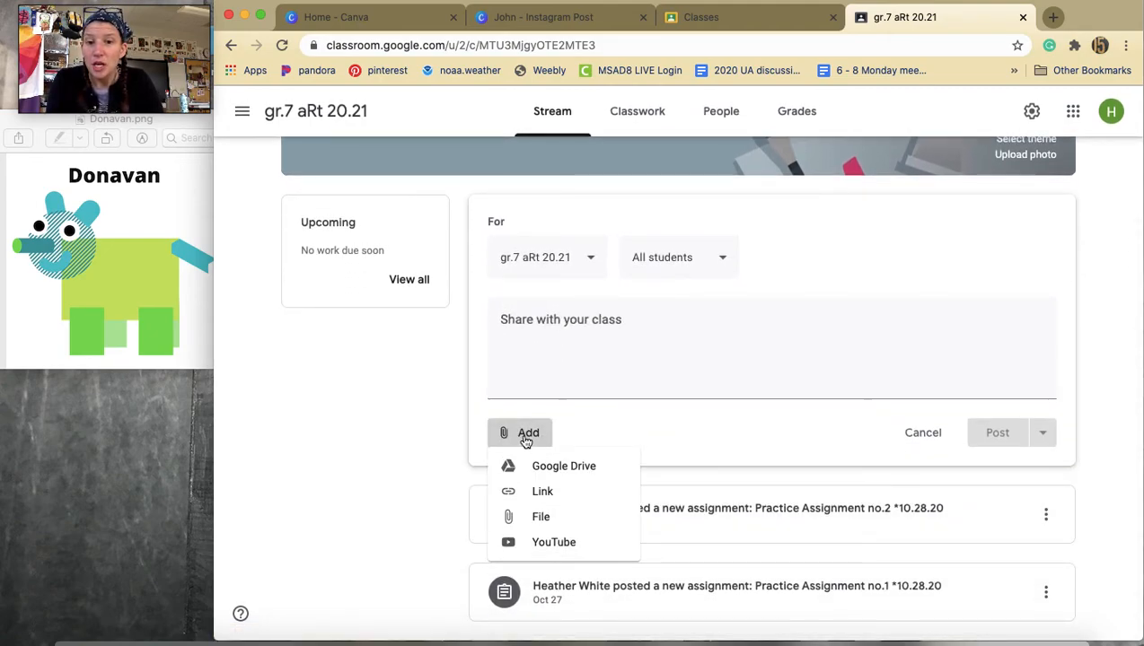
pyautogui.click(542, 518)
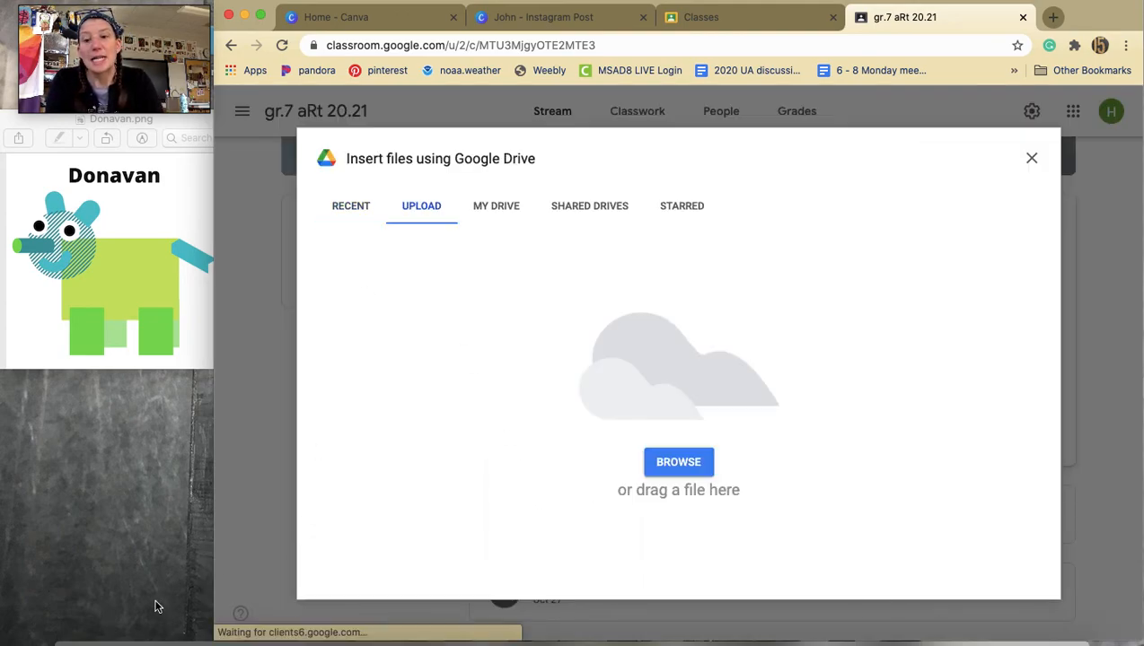
# Bring up the Downloads folder and drag John.png into the upload window to attach it.
pyautogui.click(77, 639)
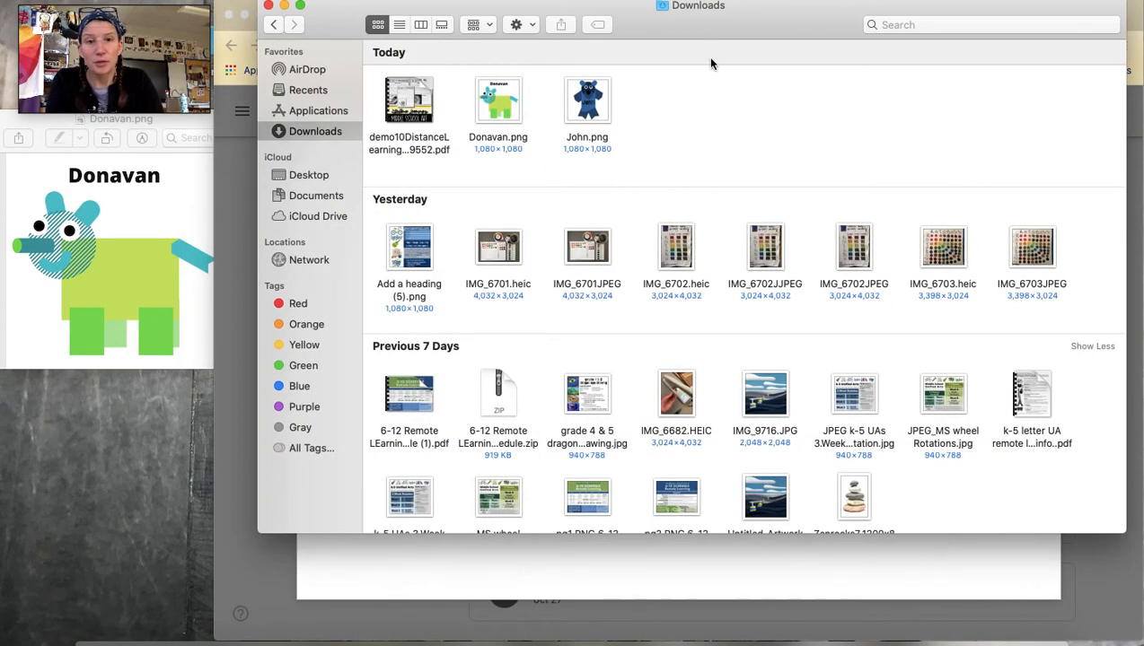
pyautogui.moveTo(738, 39); pyautogui.dragTo(490, 446)
pyautogui.moveTo(327, 523); pyautogui.dragTo(627, 325)
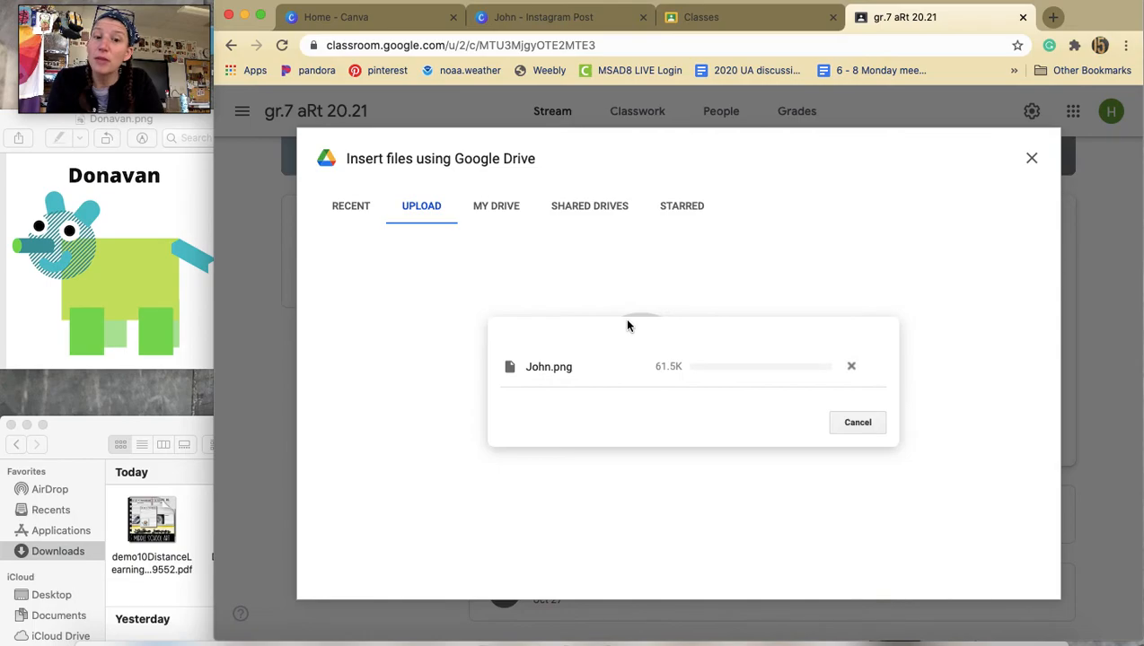